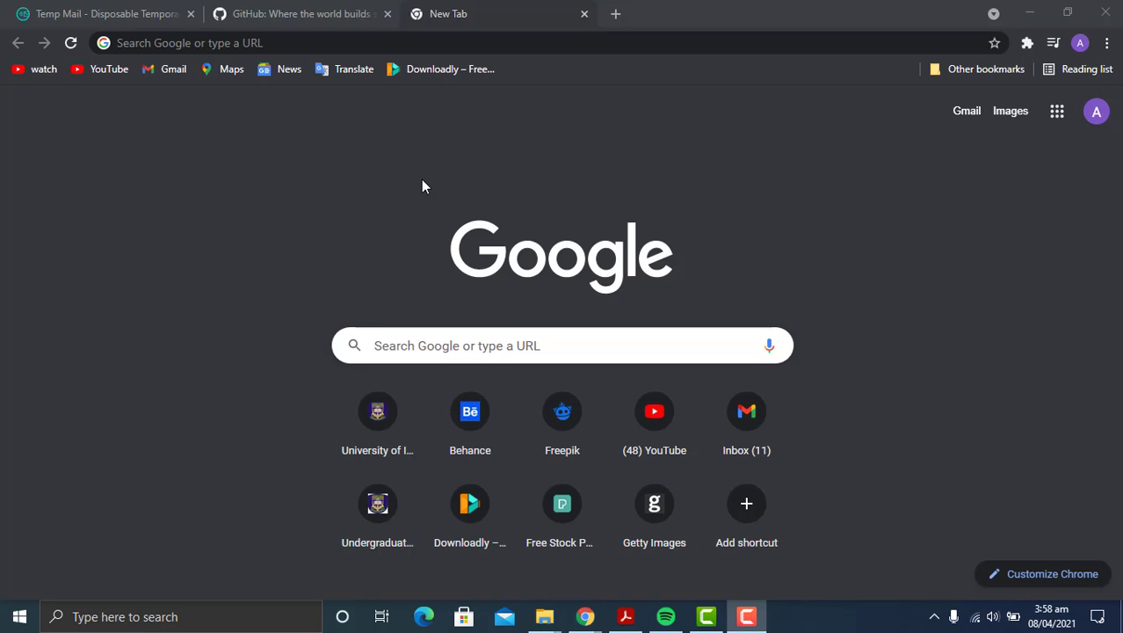
# Step: Try reaching GitHub by typing 'git' in the address bar and accepting the suggestion
pyautogui.click(608, 43)
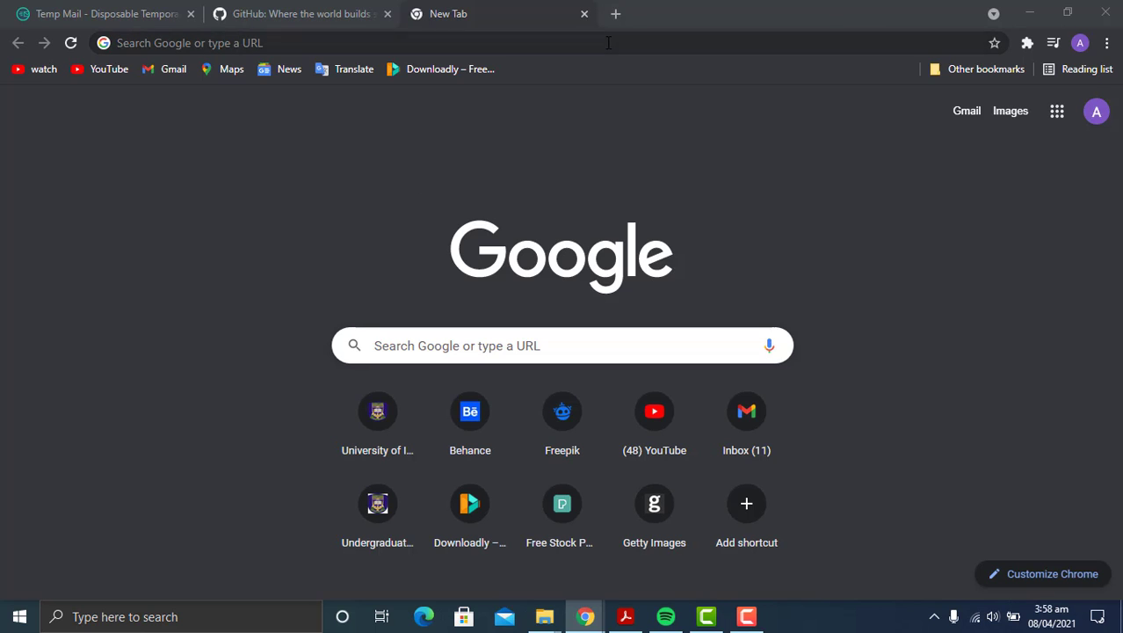
pyautogui.write('G')
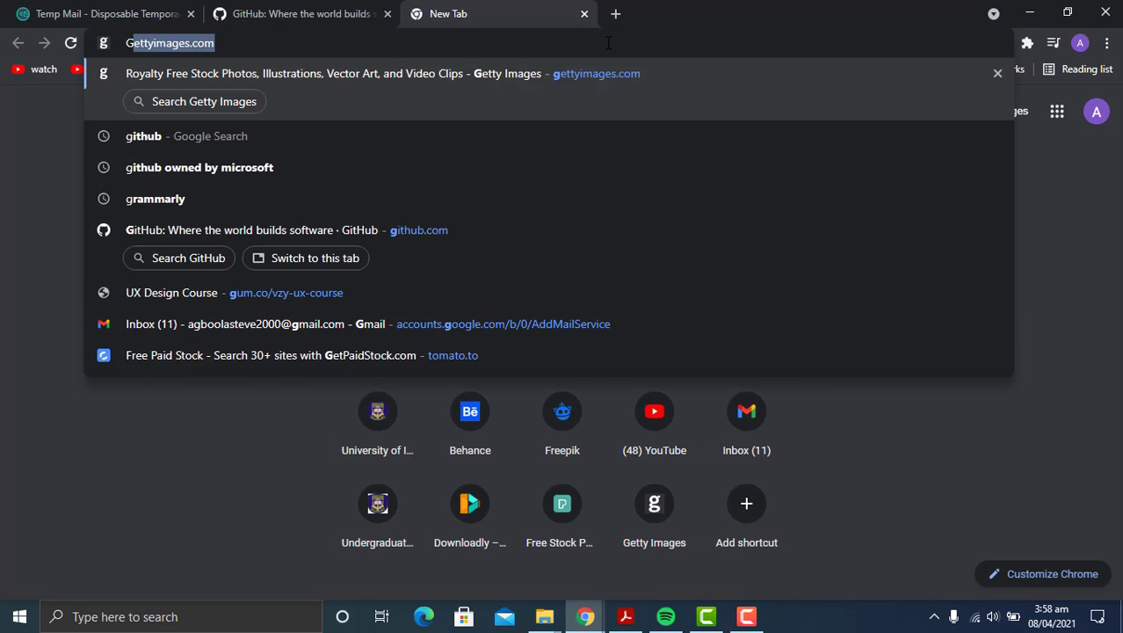
pyautogui.write('ITHU')
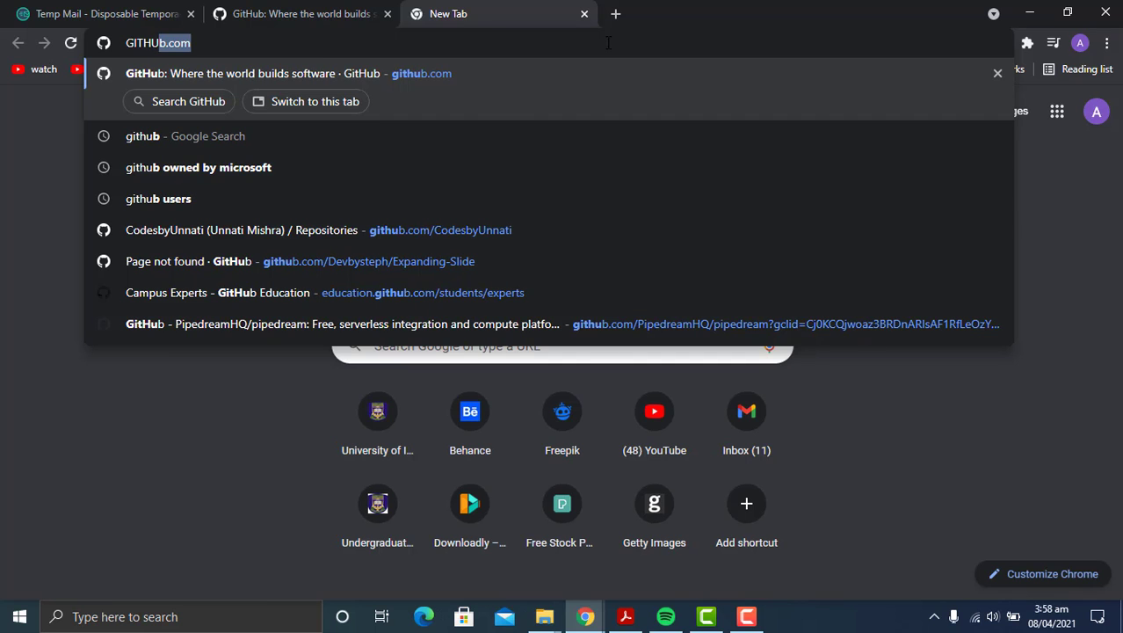
pyautogui.press('BackSpace')
pyautogui.press('BackSpace')
pyautogui.press('BackSpace')
pyautogui.press('BackSpace')
pyautogui.press('BackSpace')
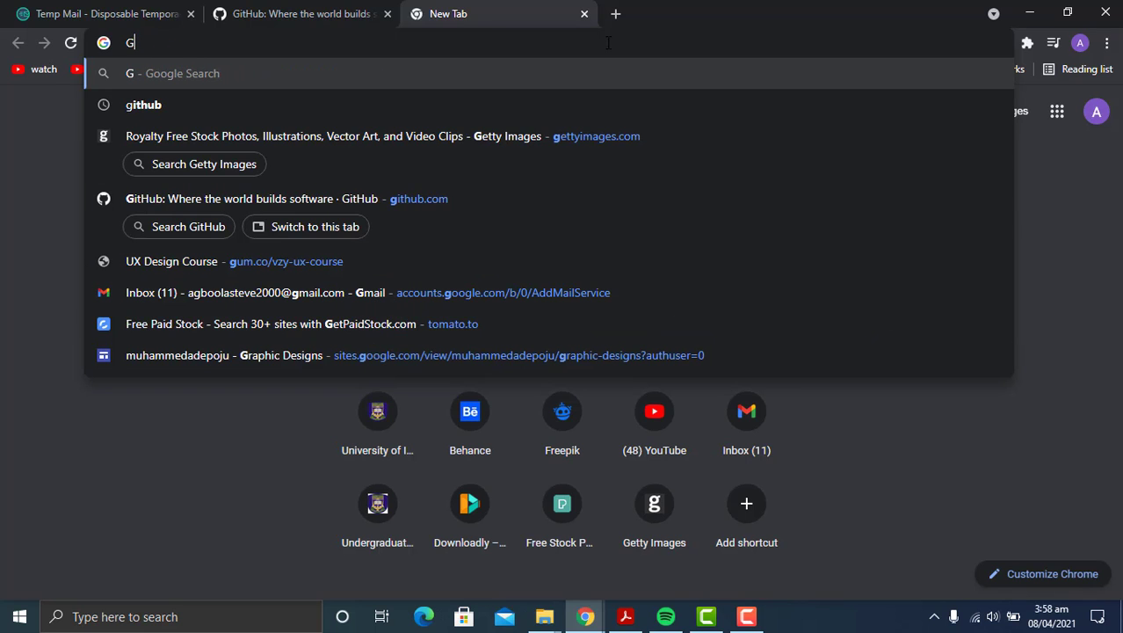
pyautogui.write('ith')
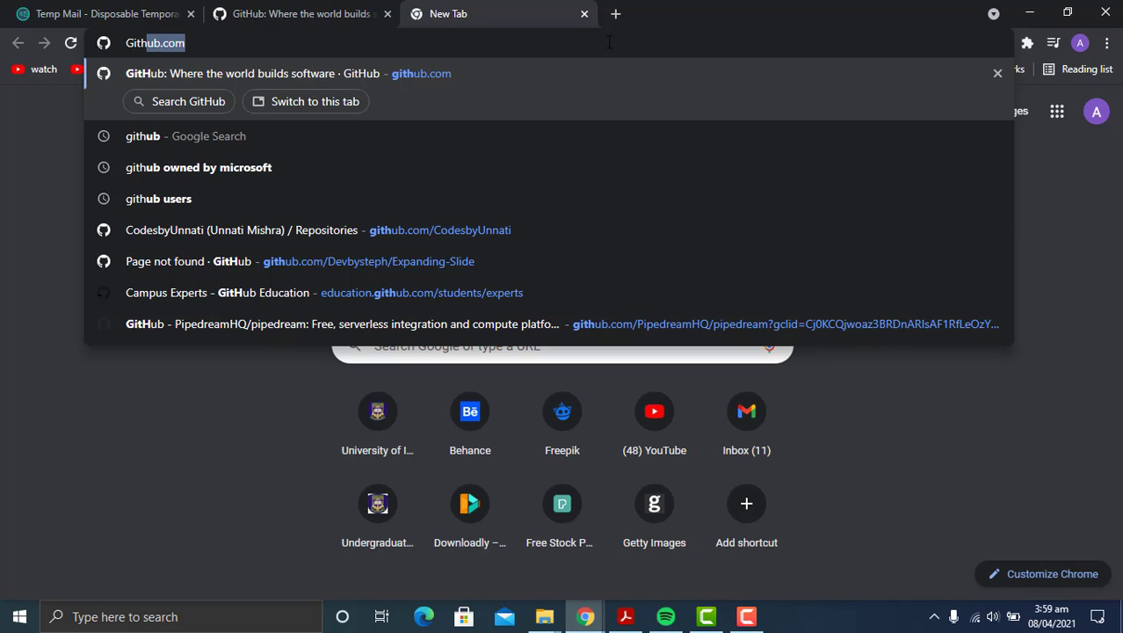
pyautogui.press('BackSpace')
pyautogui.press('BackSpace')
pyautogui.press('BackSpace')
pyautogui.press('BackSpace')
pyautogui.press('BackSpace')
pyautogui.write('g')
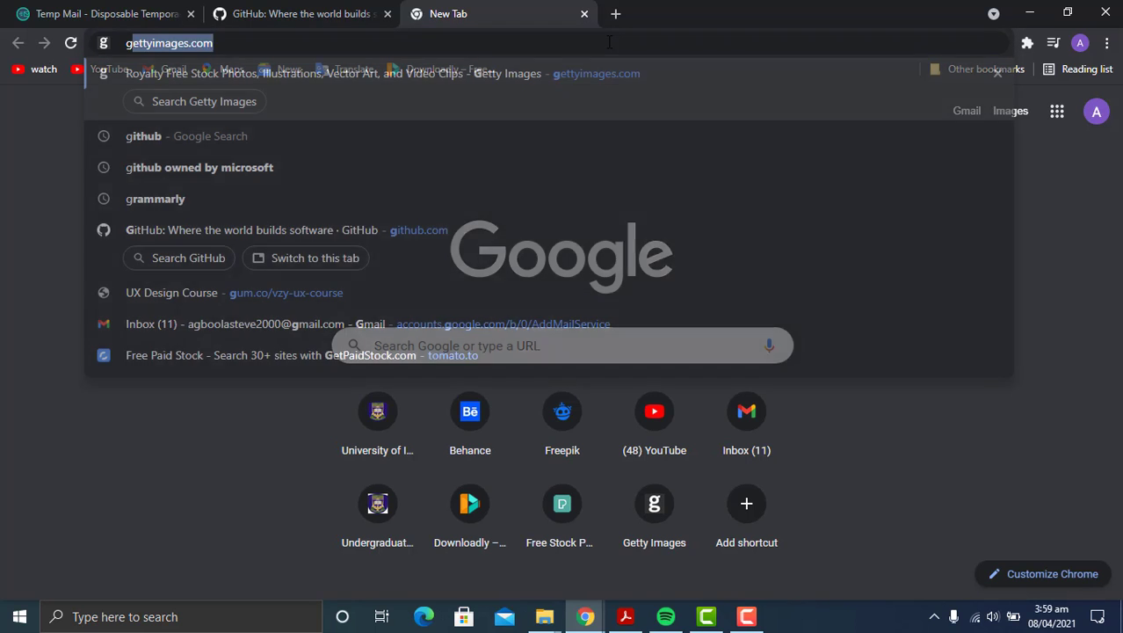
pyautogui.write('it')
pyautogui.press('Return')
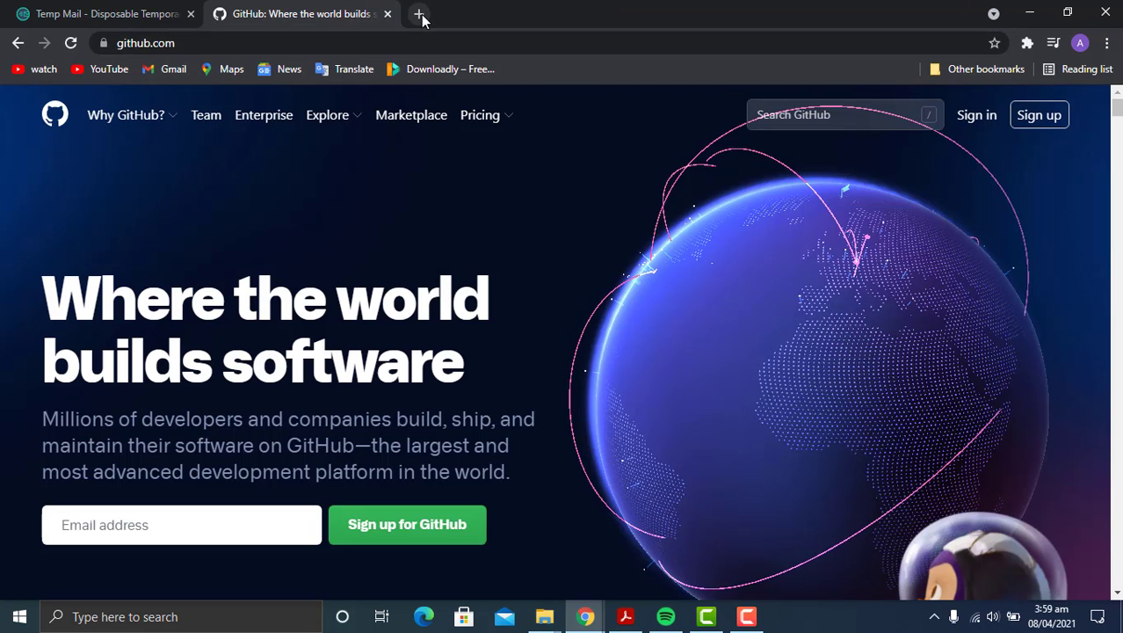
# Step: Search Google for 'github' in a new tab
pyautogui.click(421, 15)
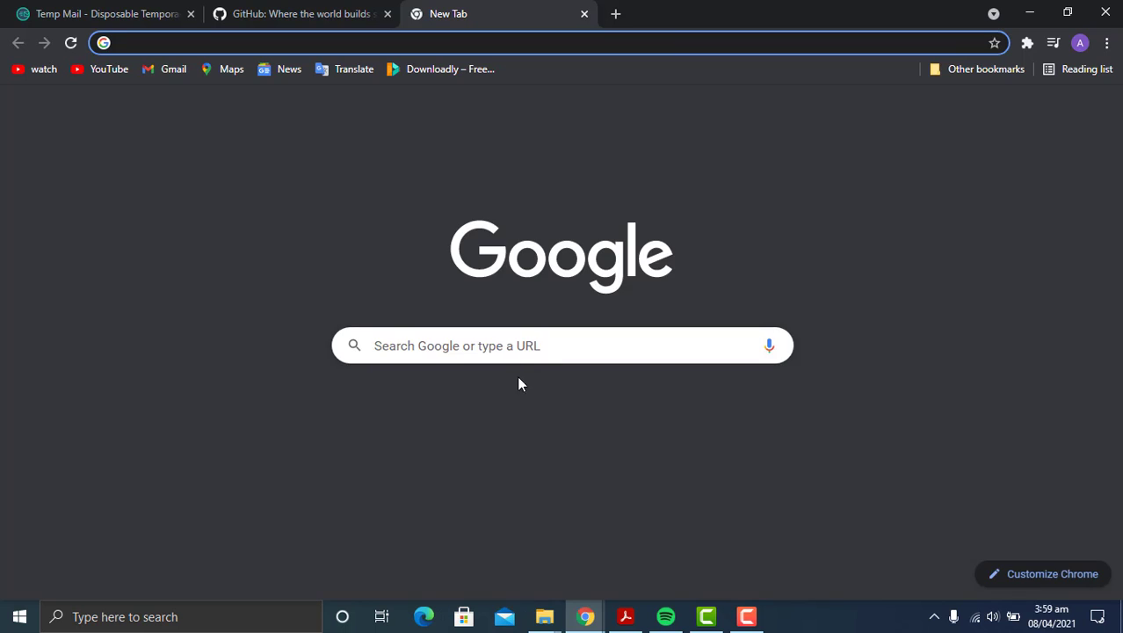
pyautogui.click(545, 345)
pyautogui.write('github')
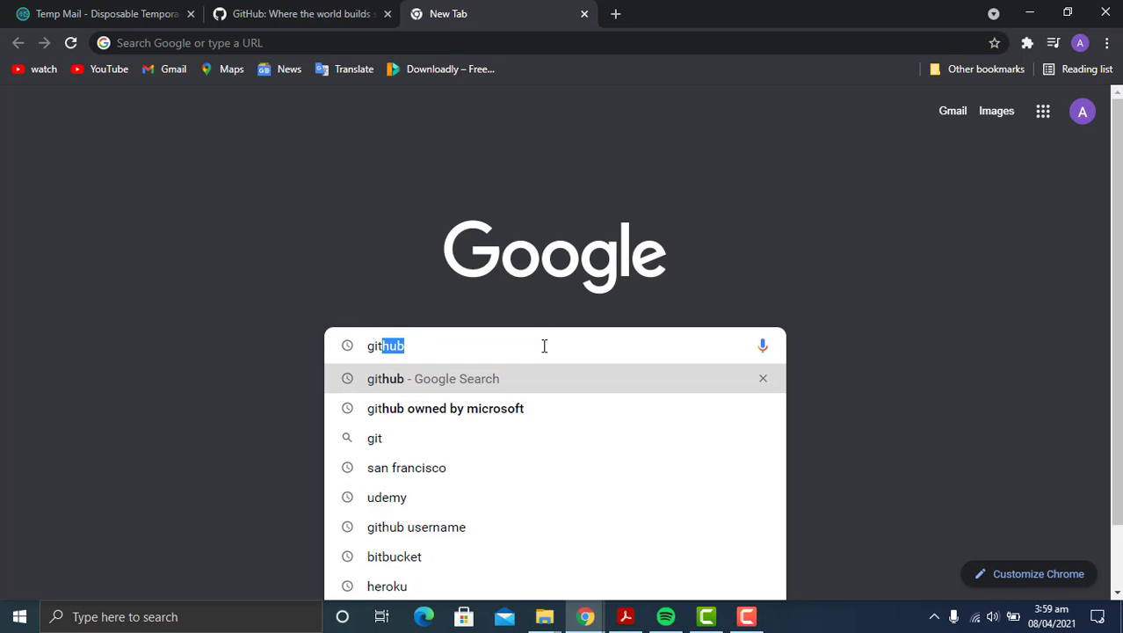
pyautogui.press('Return')
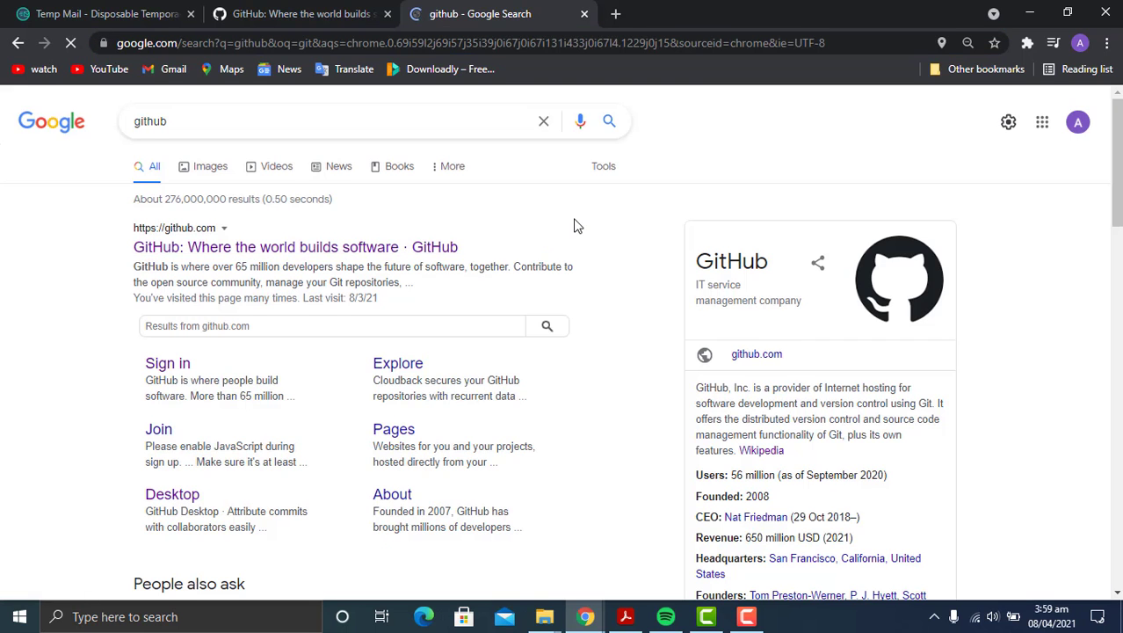
pyautogui.scroll(-1, 576, 225)
pyautogui.scroll(1, 579, 223)
# Step: Open the GitHub result and scroll through the GitHub home page
pyautogui.click(314, 250)
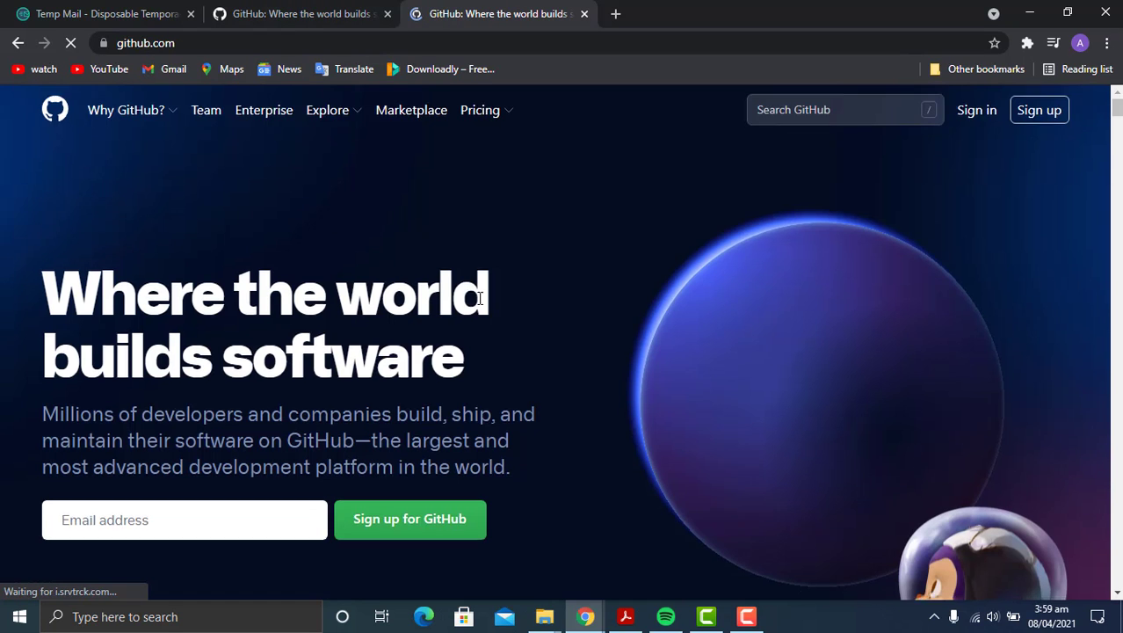
pyautogui.scroll(-4, 422, 308)
pyautogui.scroll(5, 497, 290)
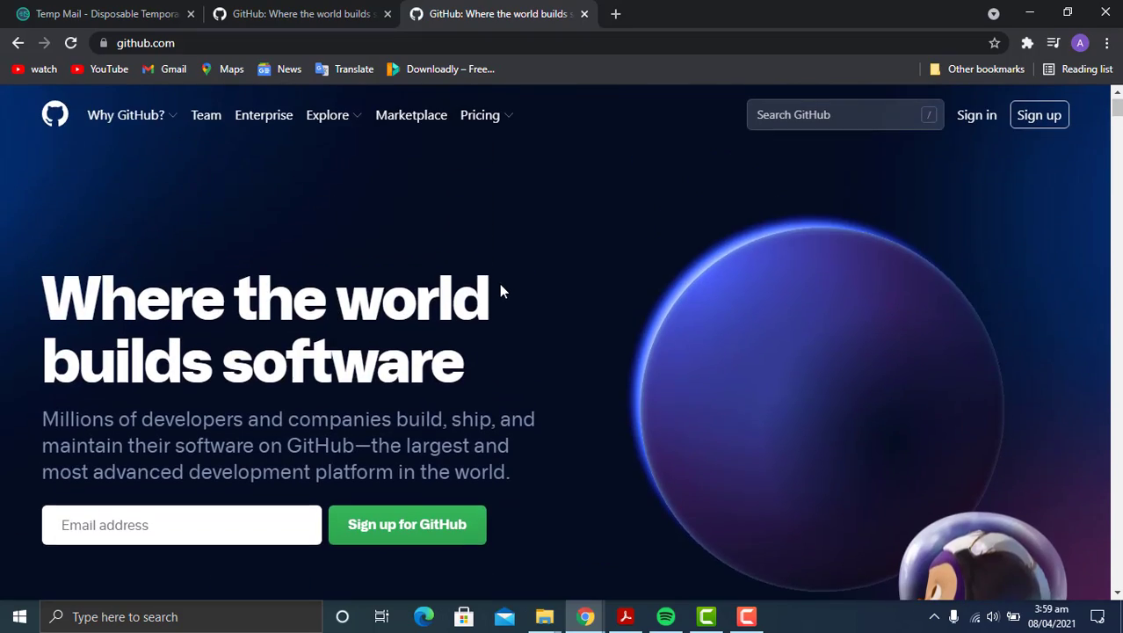
pyautogui.scroll(-5, 499, 290)
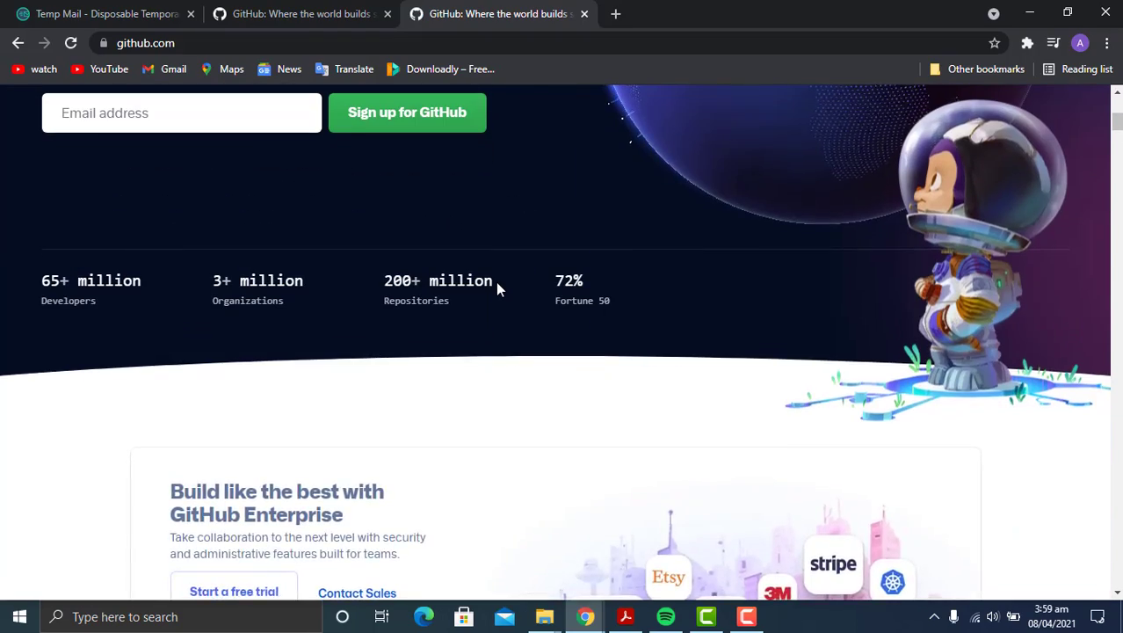
pyautogui.scroll(5, 496, 289)
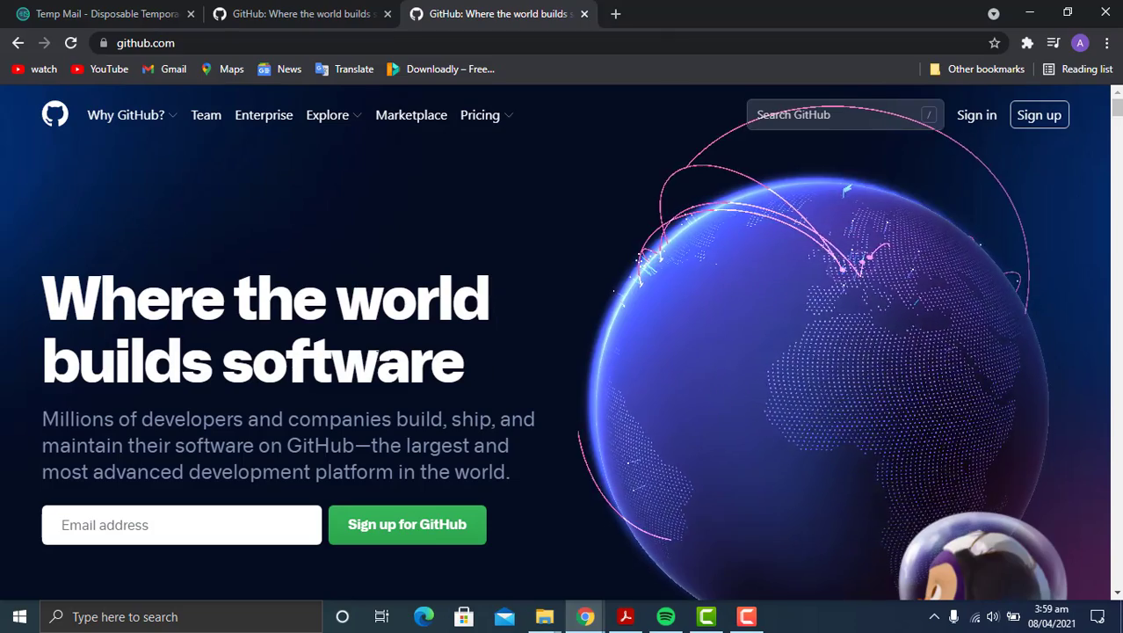
pyautogui.scroll(-10, 447, 312)
pyautogui.scroll(3, 445, 307)
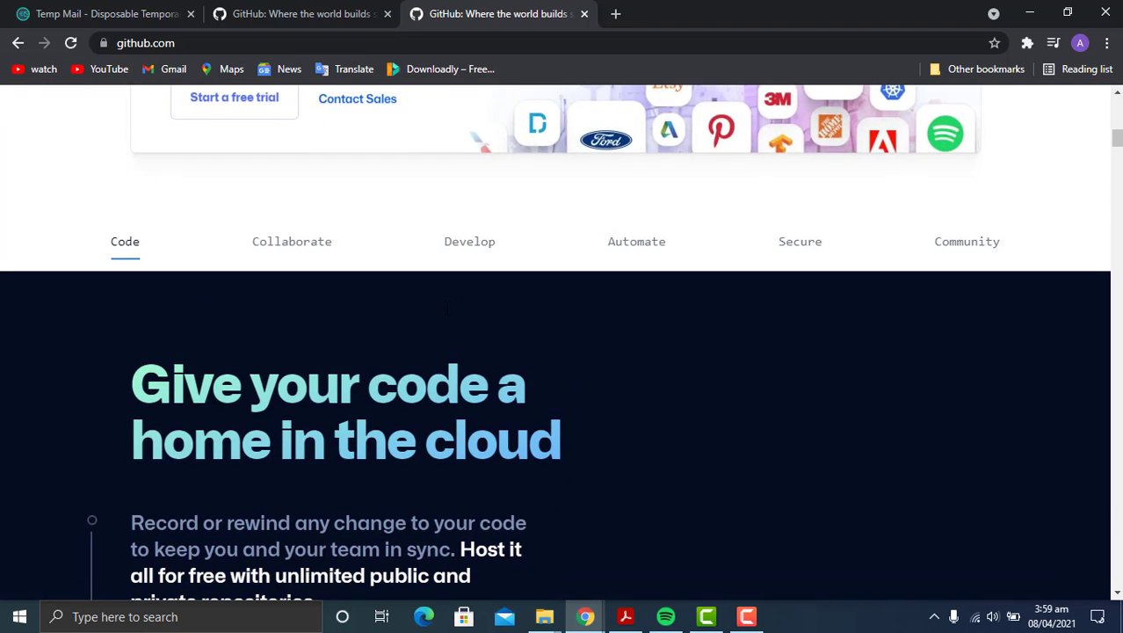
pyautogui.scroll(-2, 445, 307)
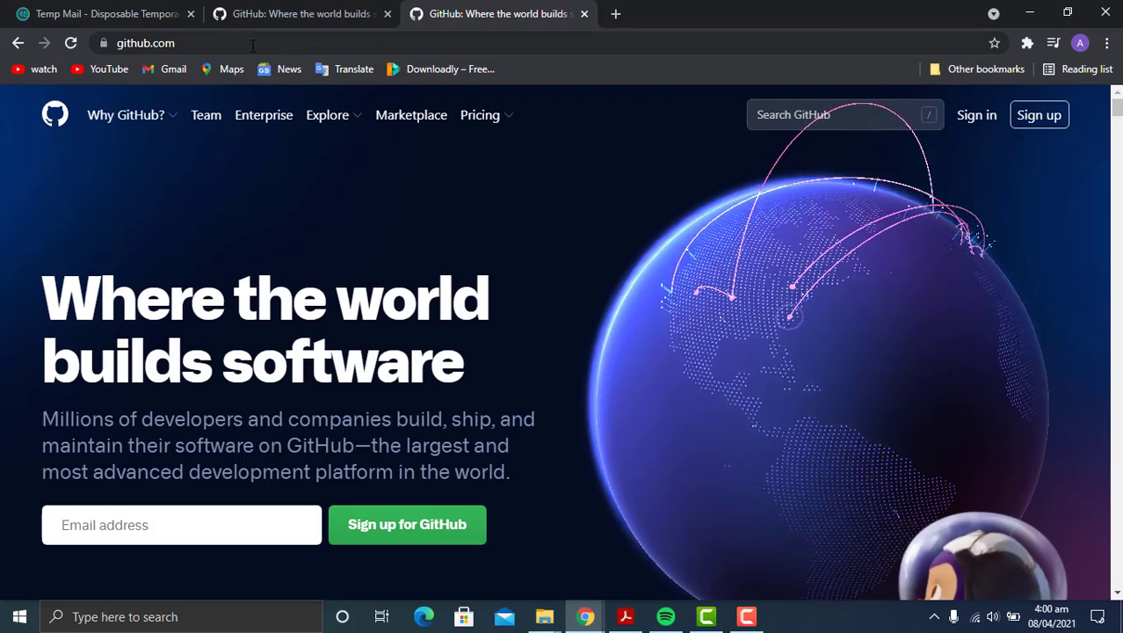
# Step: Go to the Sign up page from the top-right header
pyautogui.click(124, 46)
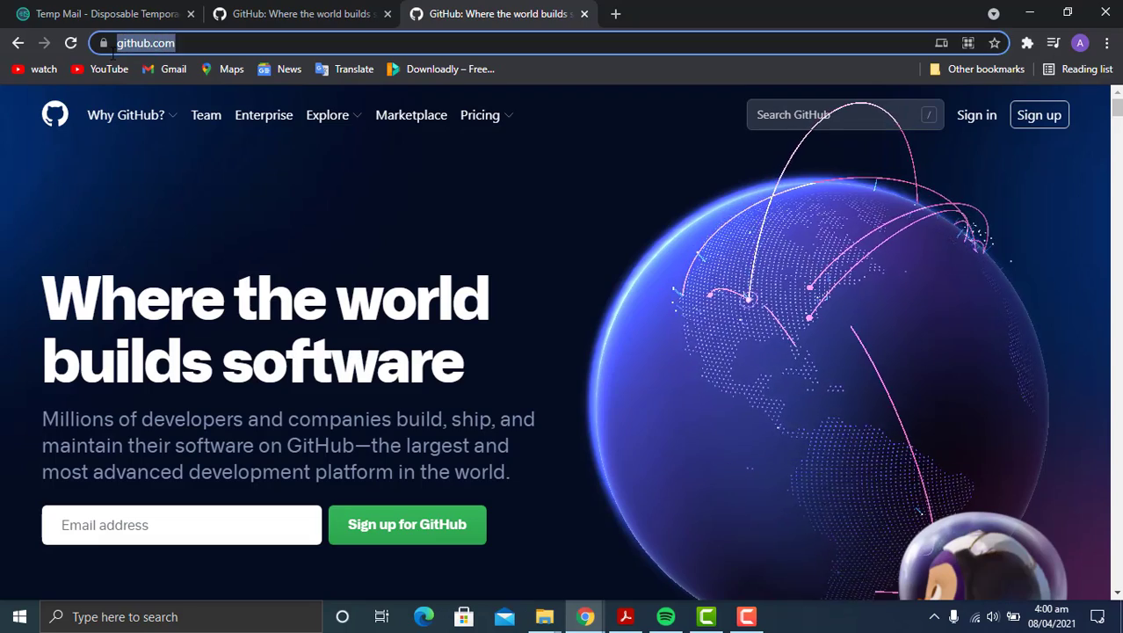
pyautogui.click(552, 310)
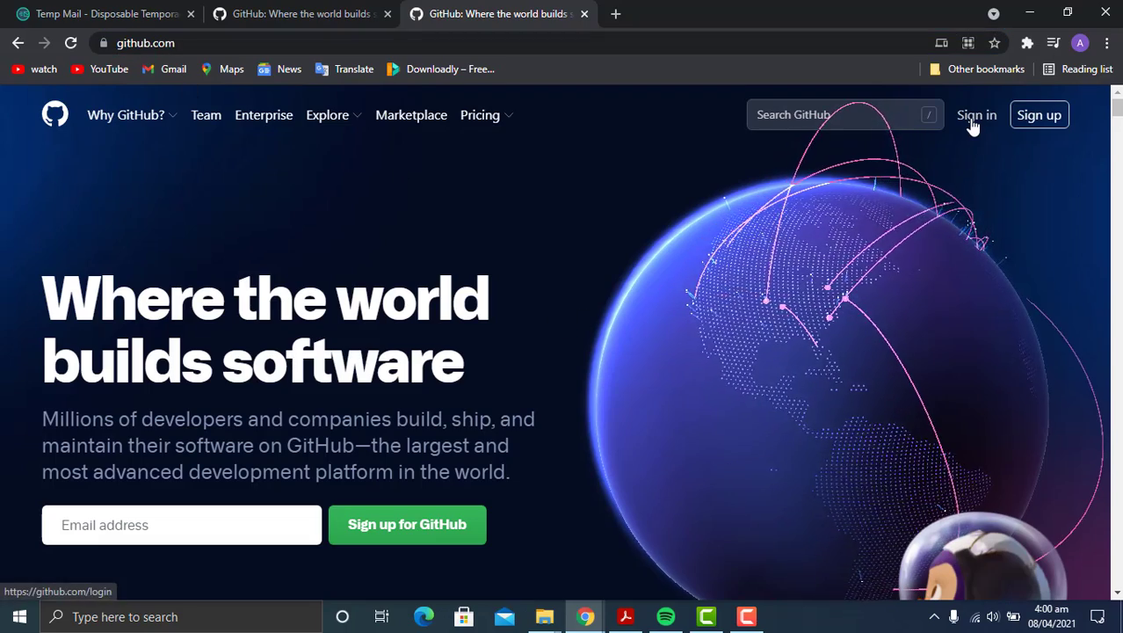
pyautogui.click(1036, 120)
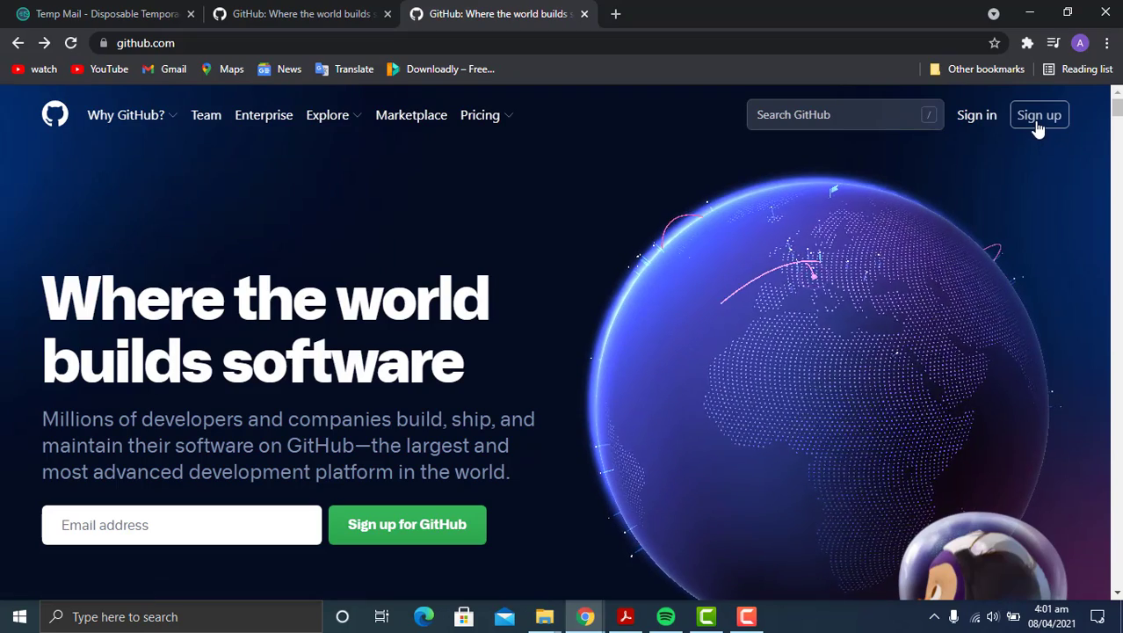
pyautogui.click(1038, 128)
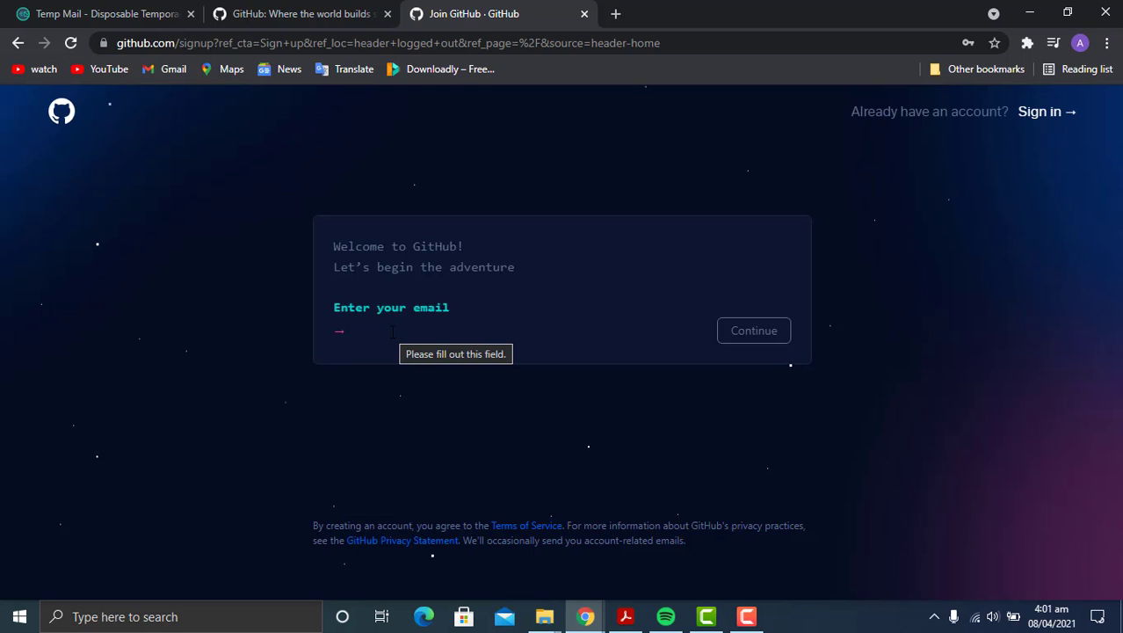
# Step: Copy the temporary address from Temp Mail and return to the Join GitHub tab
pyautogui.click(74, 14)
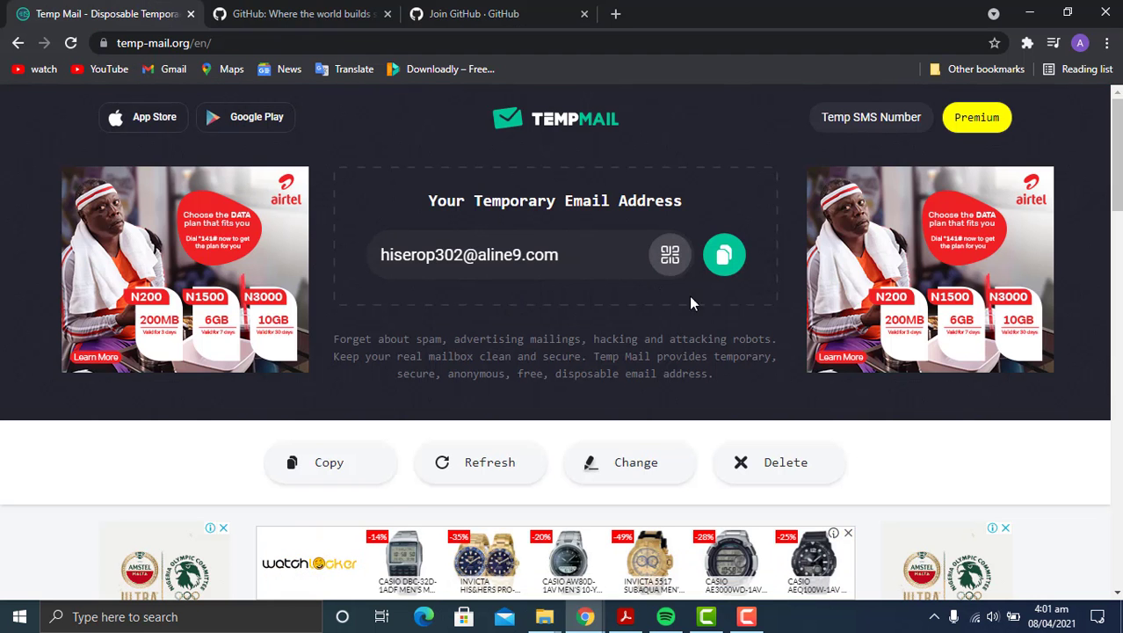
pyautogui.click(722, 254)
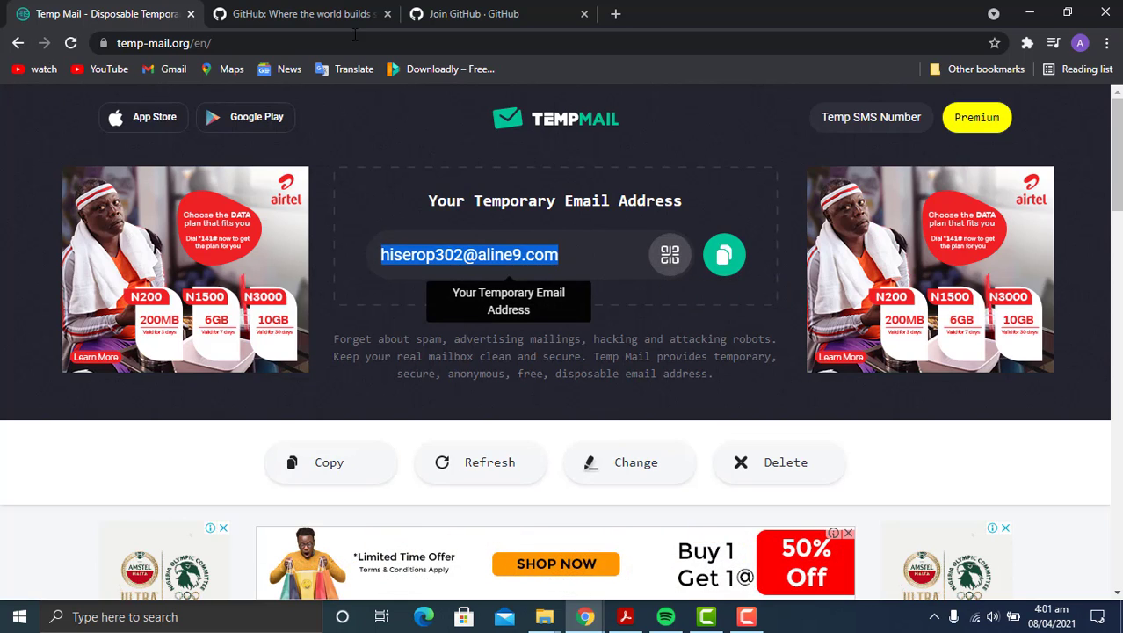
pyautogui.click(448, 11)
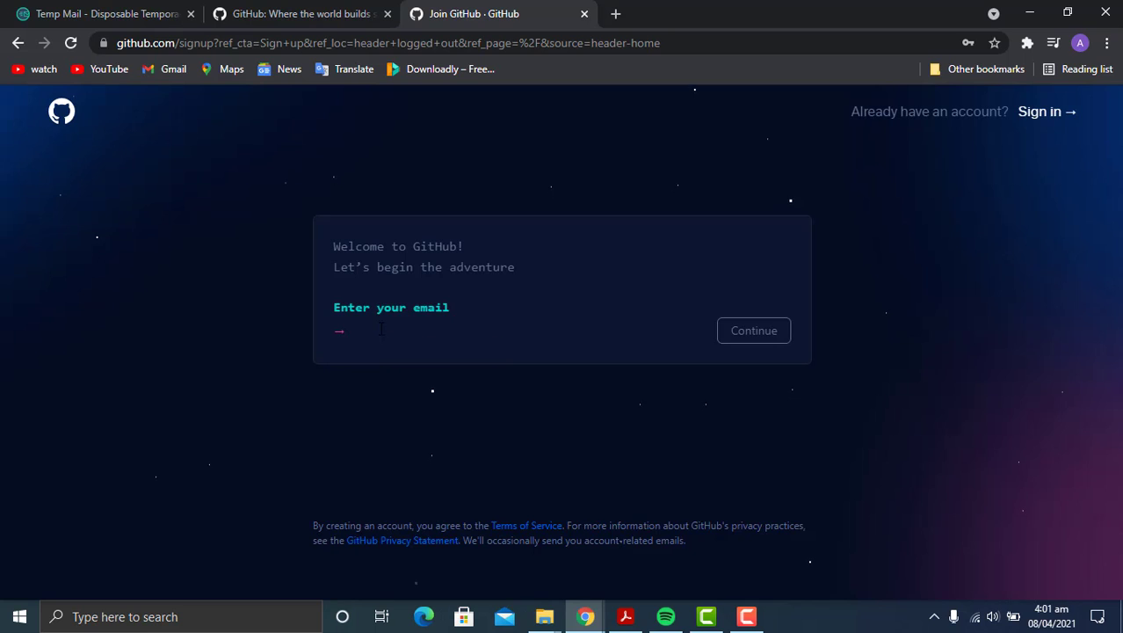
# Step: Paste the temporary email address into the sign-up form and continue
pyautogui.rightClick(381, 329)
pyautogui.click(385, 171)
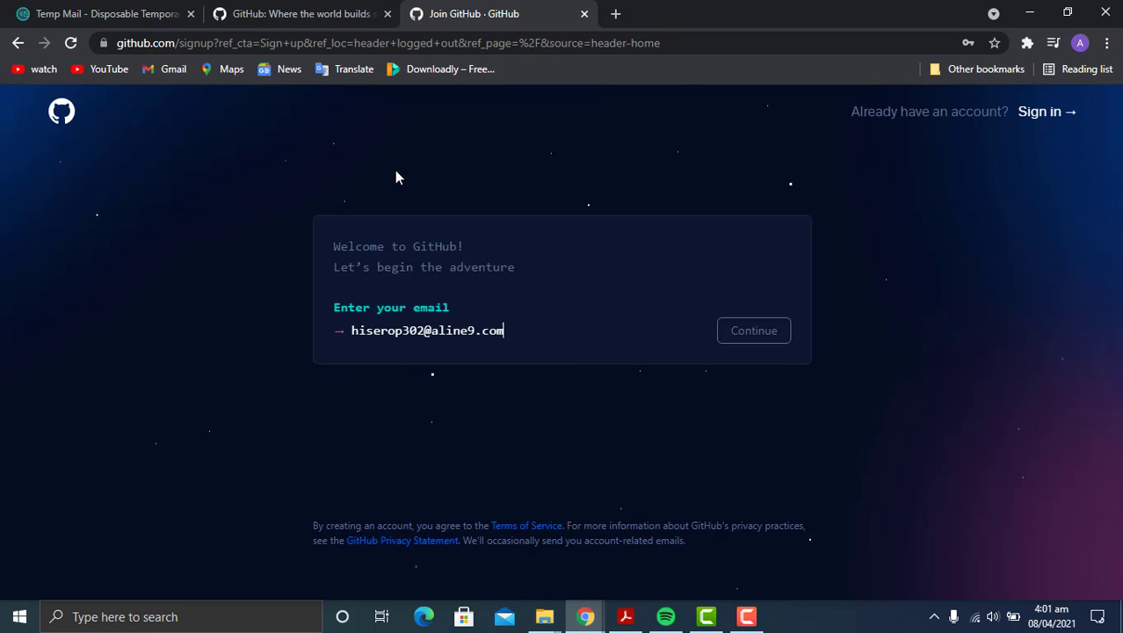
pyautogui.click(740, 332)
pyautogui.hotkey('ctrl', 'v')
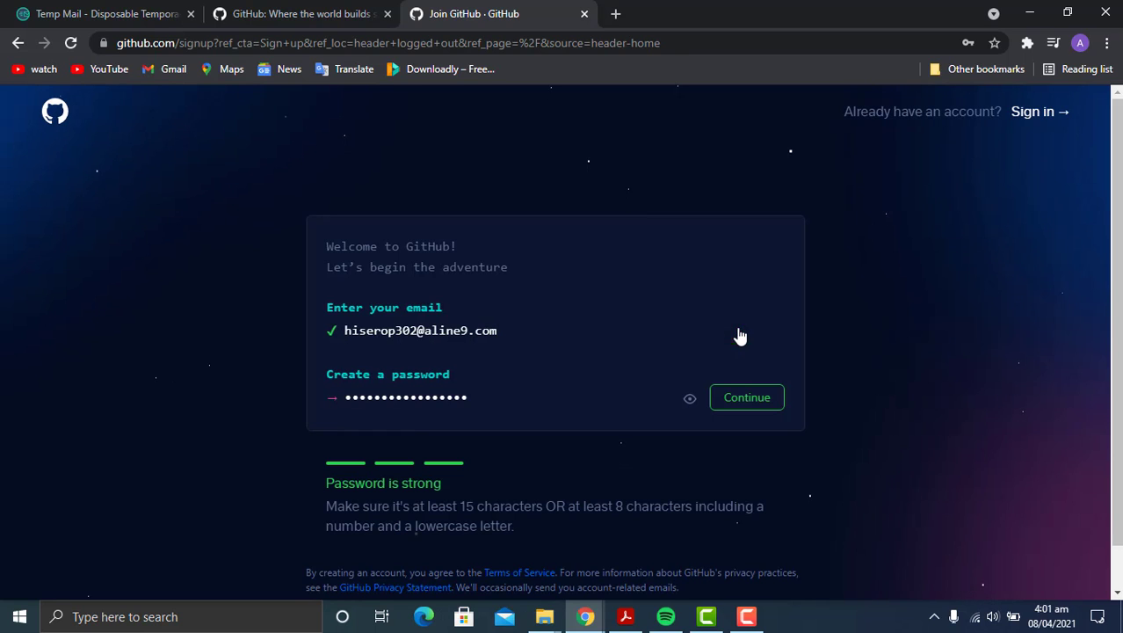
# Step: Enter a new account password shown in plain text until it is rated strong
pyautogui.click(432, 415)
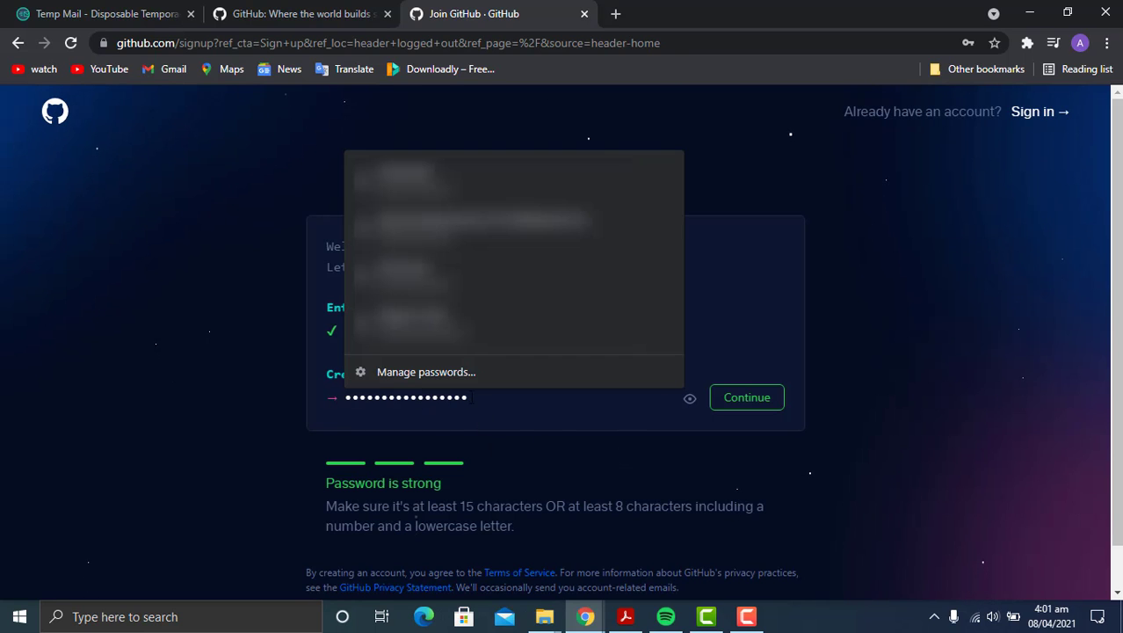
pyautogui.click(690, 402)
pyautogui.click(690, 403)
pyautogui.click(690, 402)
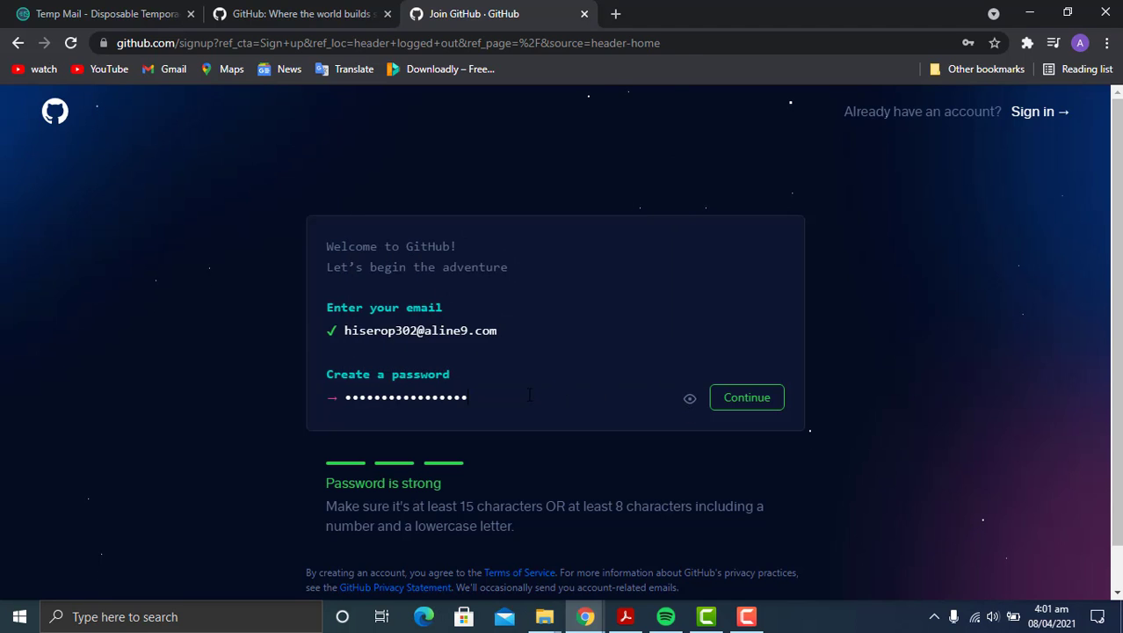
pyautogui.press('BackSpace')
pyautogui.press('BackSpace')
pyautogui.press('BackSpace')
pyautogui.press('BackSpace')
pyautogui.press('BackSpace')
pyautogui.press('BackSpace')
pyautogui.press('BackSpace')
pyautogui.press('BackSpace')
pyautogui.press('BackSpace')
pyautogui.press('BackSpace')
pyautogui.press('BackSpace')
pyautogui.press('BackSpace')
pyautogui.press('BackSpace')
pyautogui.press('BackSpace')
pyautogui.press('BackSpace')
pyautogui.press('BackSpace')
pyautogui.press('BackSpace')
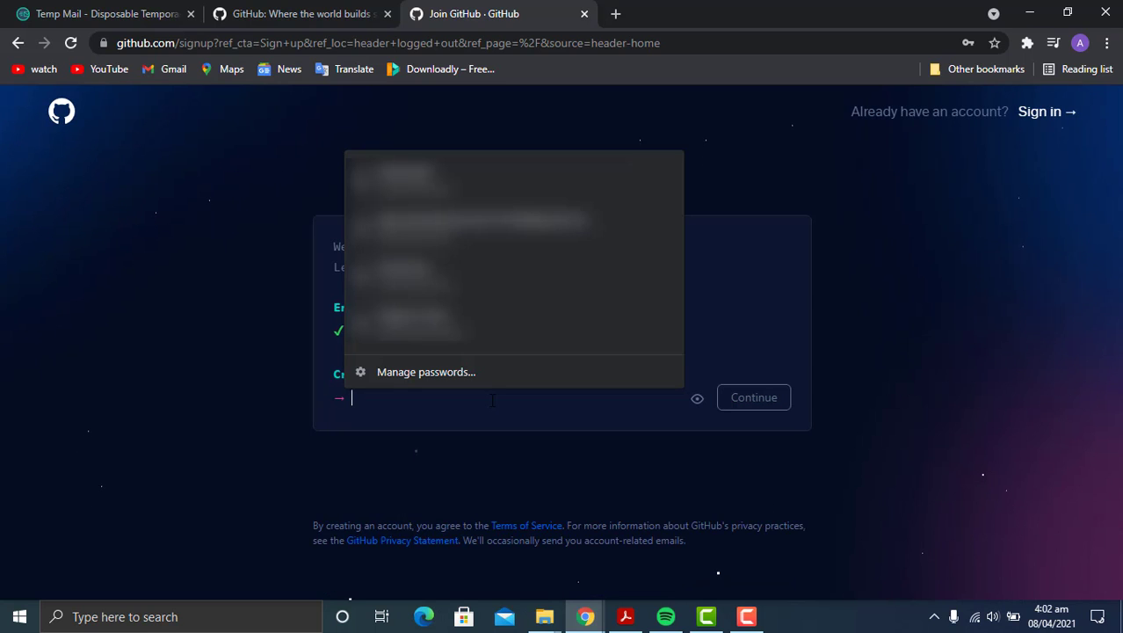
pyautogui.write('•')
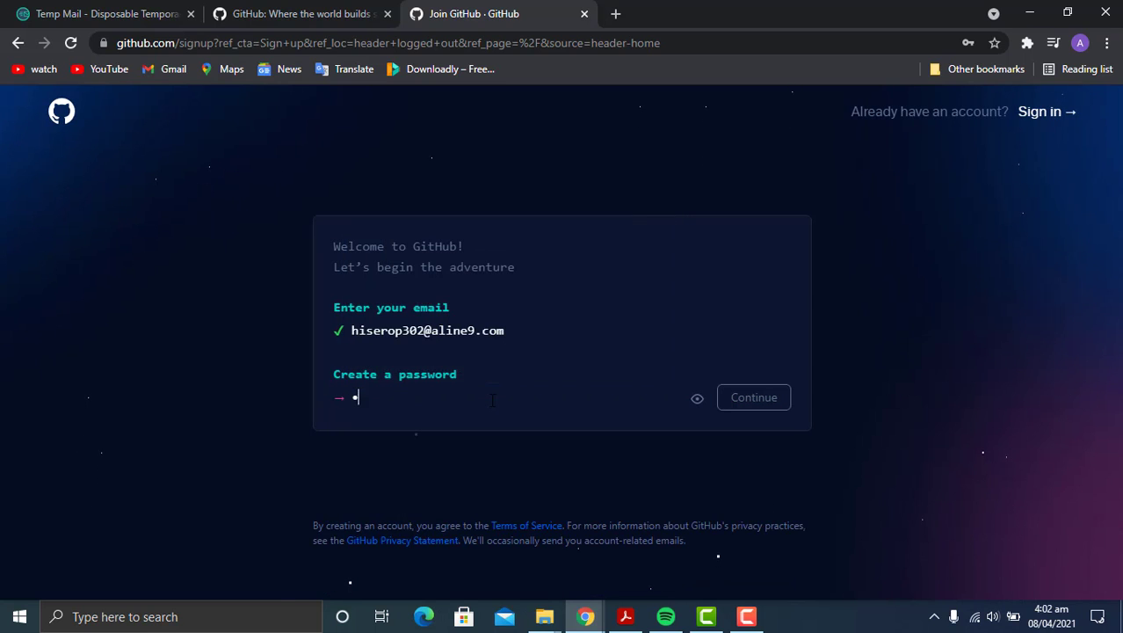
pyautogui.press('BackSpace')
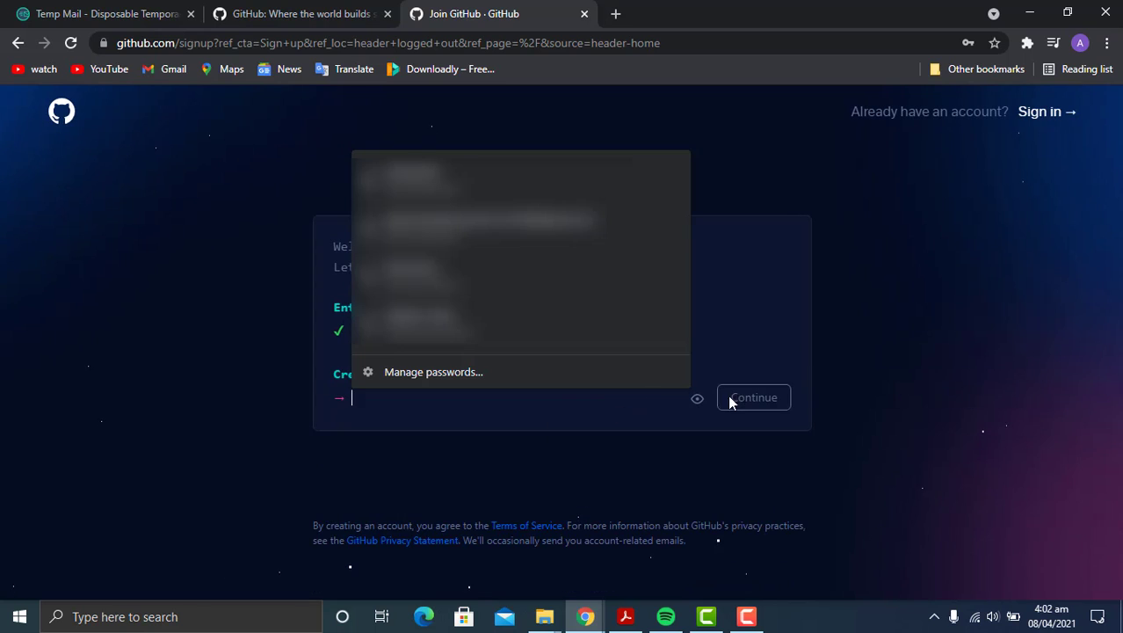
pyautogui.click(698, 401)
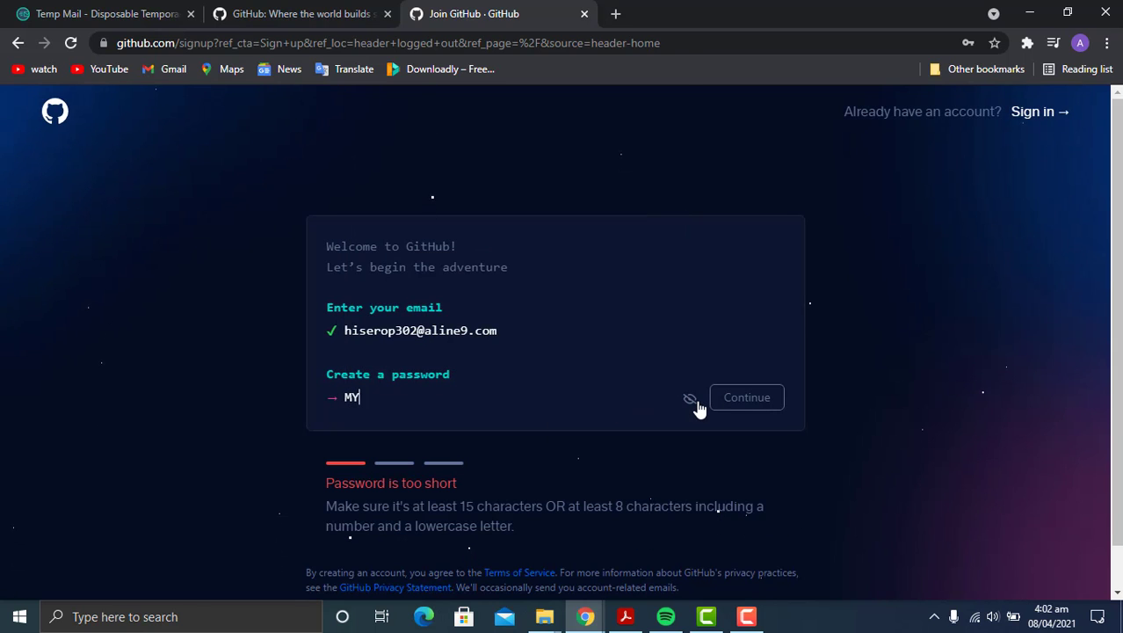
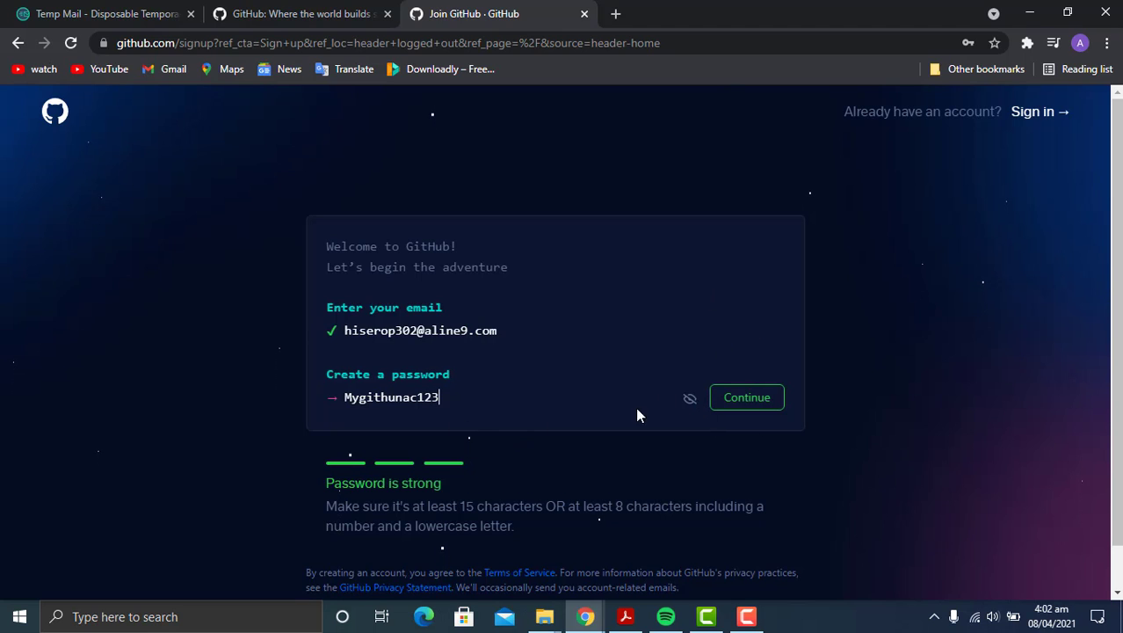
# Step: Accept the password and replace the unavailable prefilled username with another attempt
pyautogui.click(748, 404)
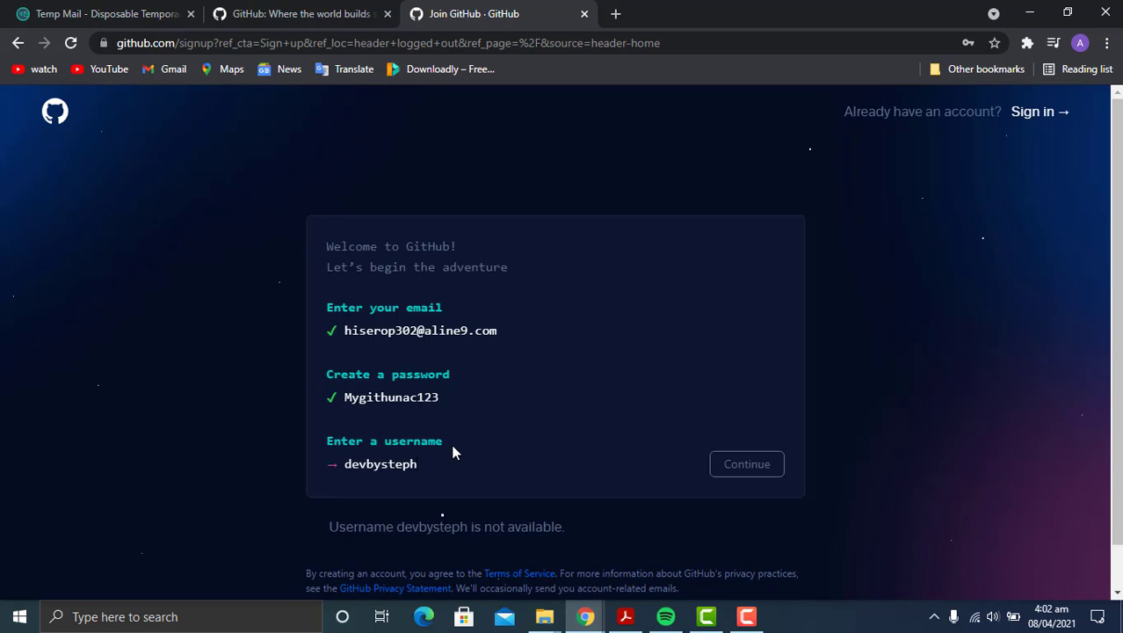
pyautogui.scroll(-1, 435, 447)
pyautogui.moveTo(423, 418); pyautogui.dragTo(343, 417)
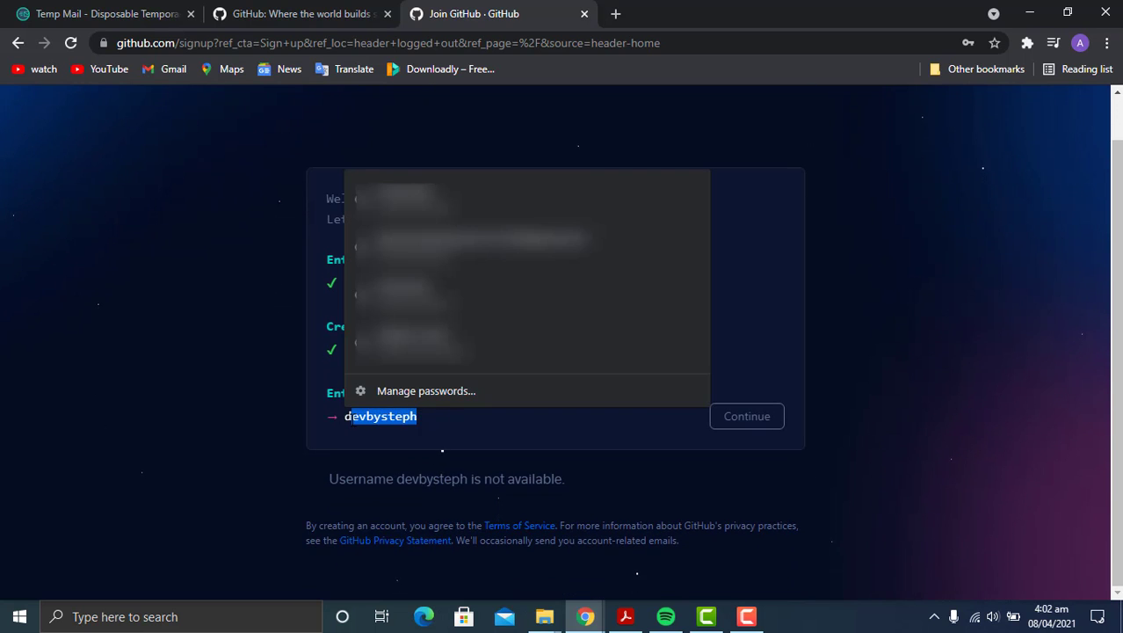
pyautogui.press('BackSpace')
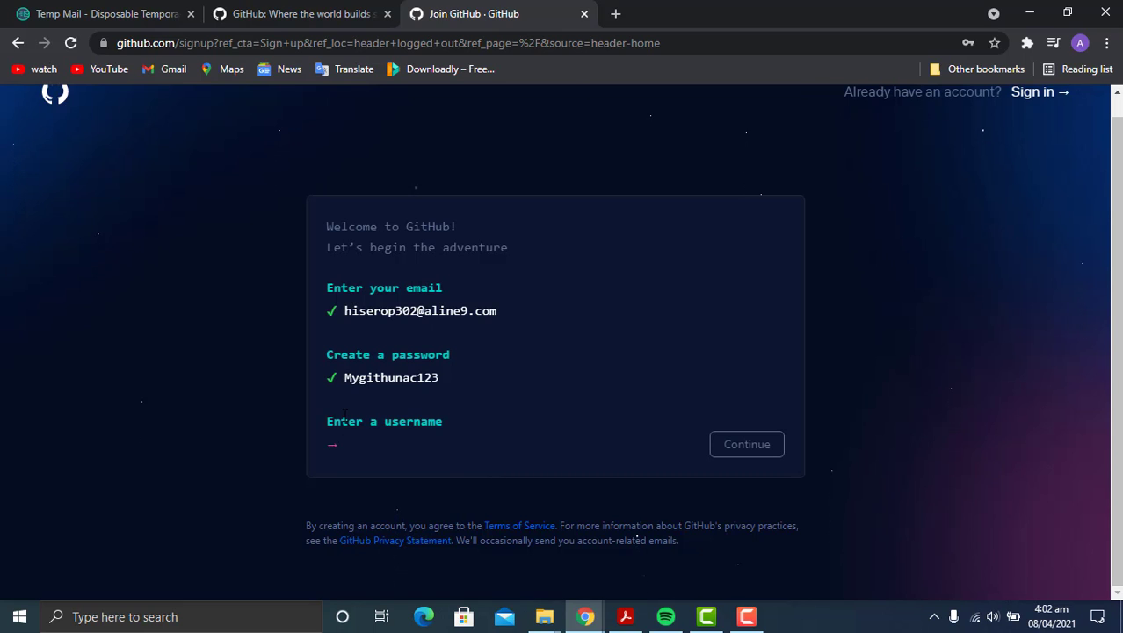
pyautogui.write('st')
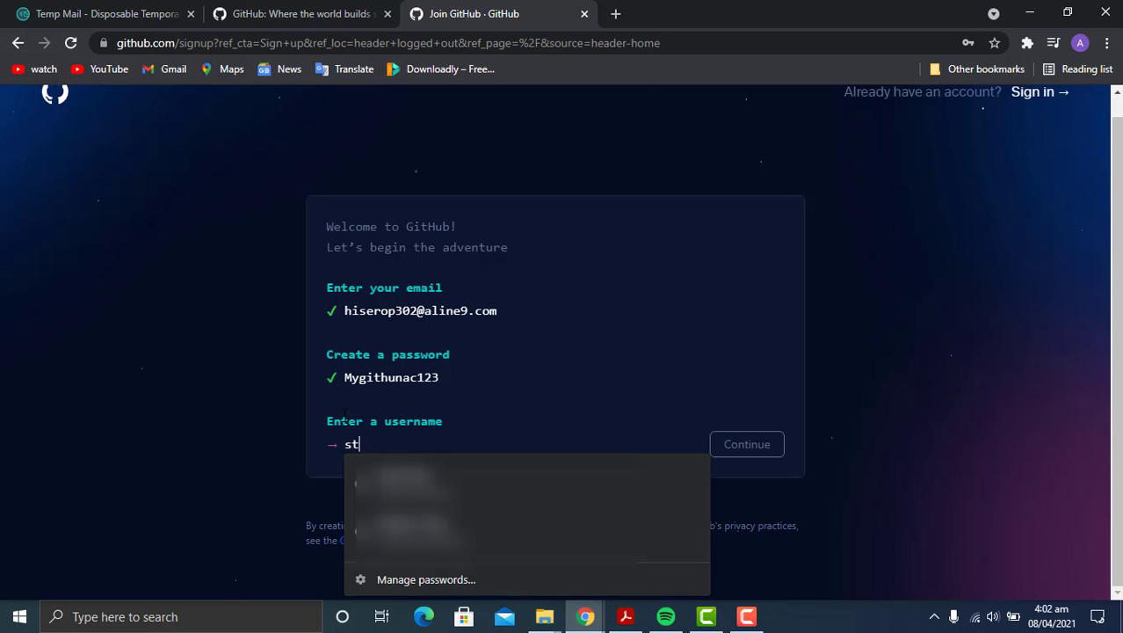
pyautogui.write('pj')
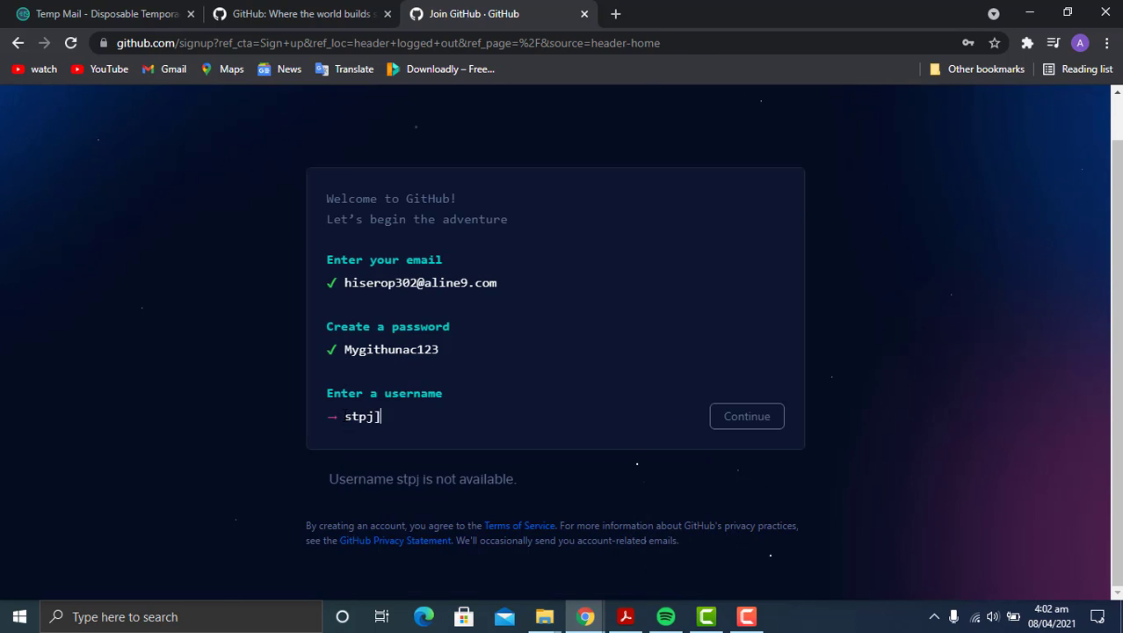
pyautogui.write(']')
pyautogui.press('BackSpace')
pyautogui.press('BackSpace')
pyautogui.press('BackSpace')
pyautogui.press('BackSpace')
pyautogui.press('BackSpace')
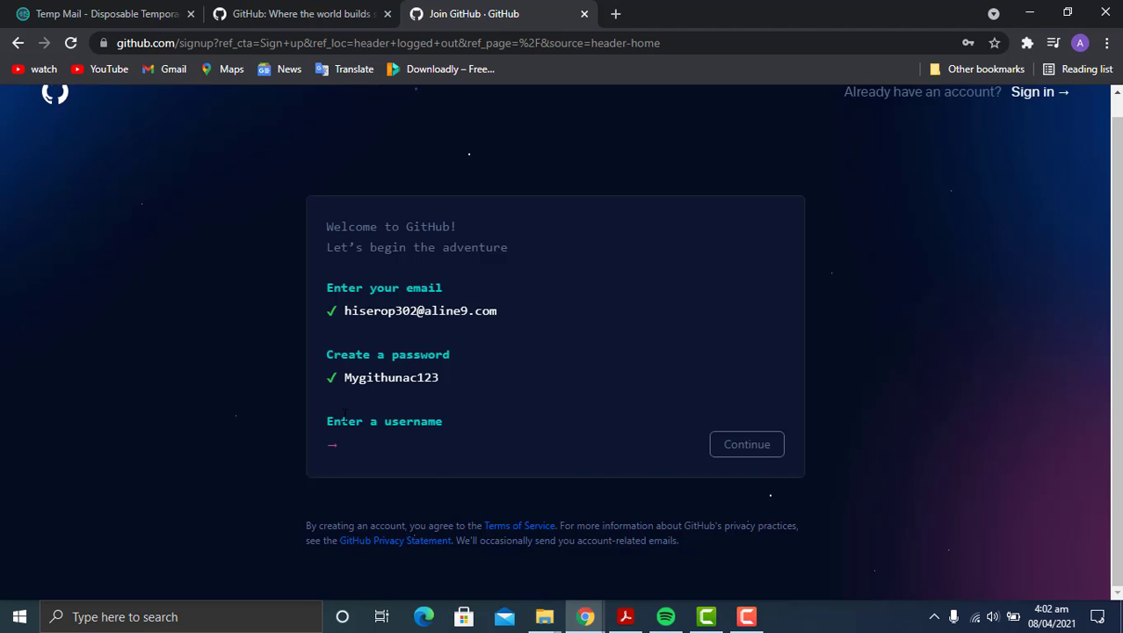
pyautogui.write('TUT')
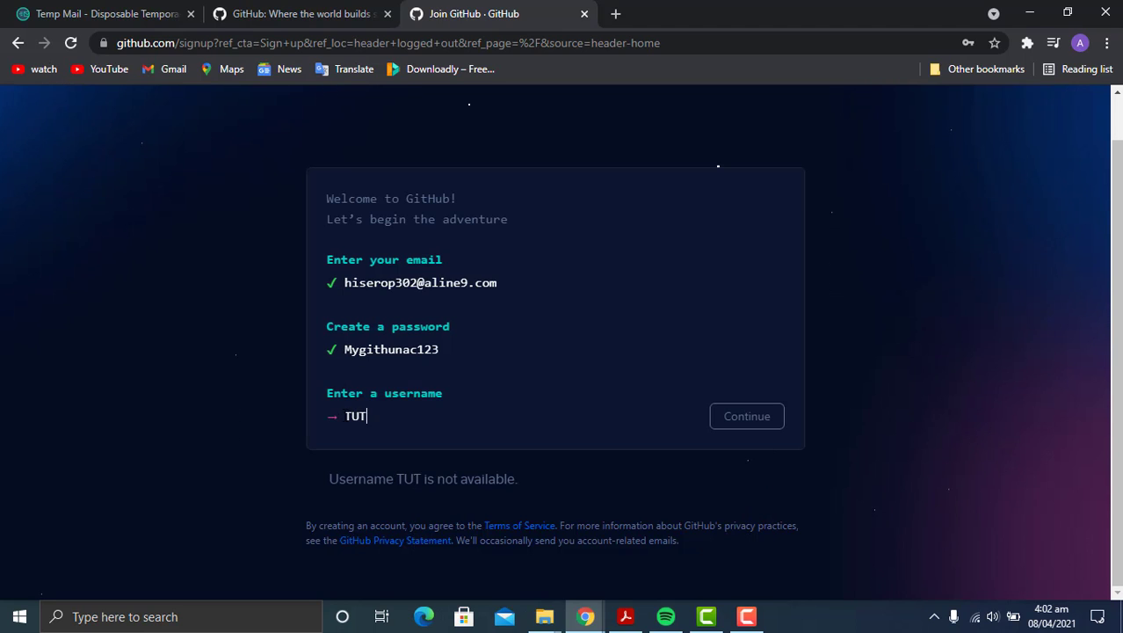
pyautogui.write('ACC')
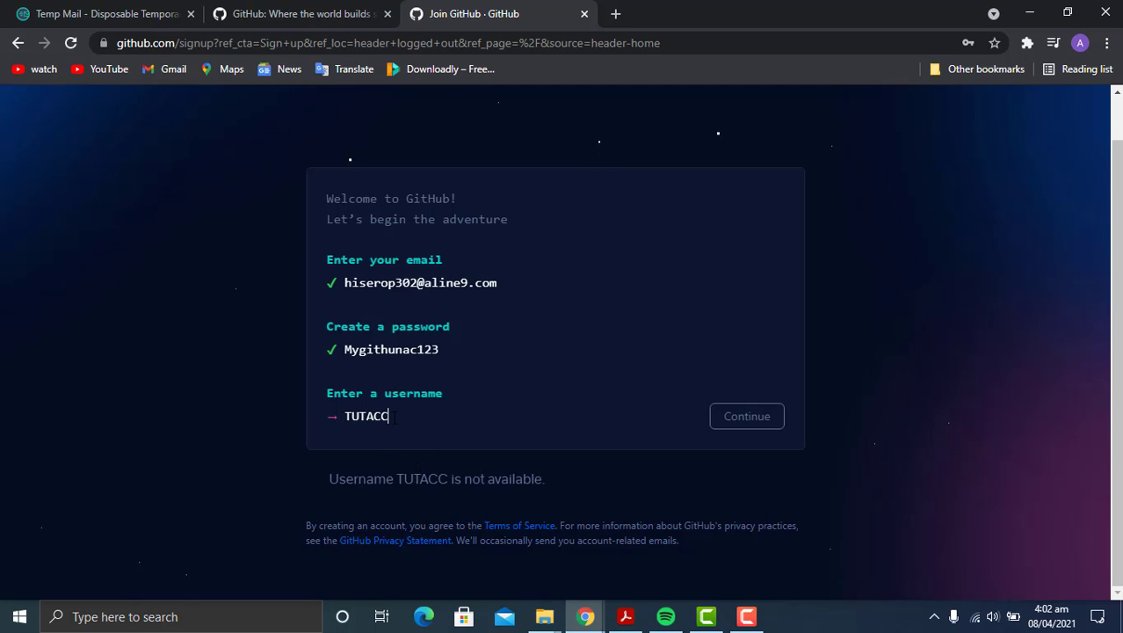
# Step: Swap the taken username for an available one and continue
pyautogui.moveTo(395, 418); pyautogui.dragTo(332, 413)
pyautogui.click(514, 494)
pyautogui.moveTo(400, 420); pyautogui.dragTo(270, 426)
pyautogui.press('BackSpace')
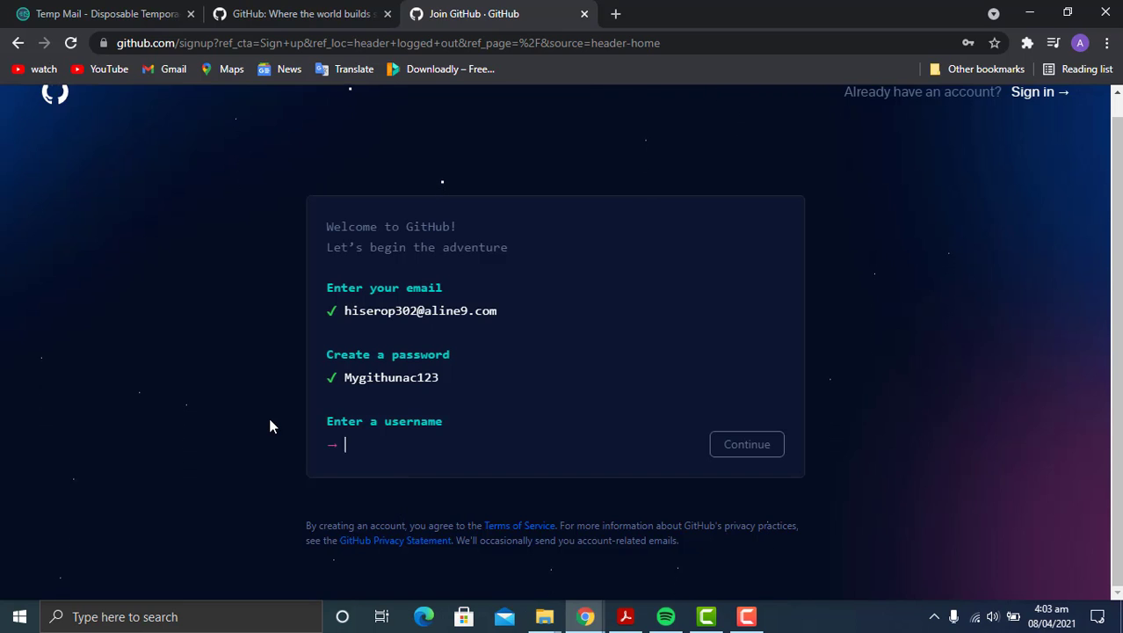
pyautogui.write('trial')
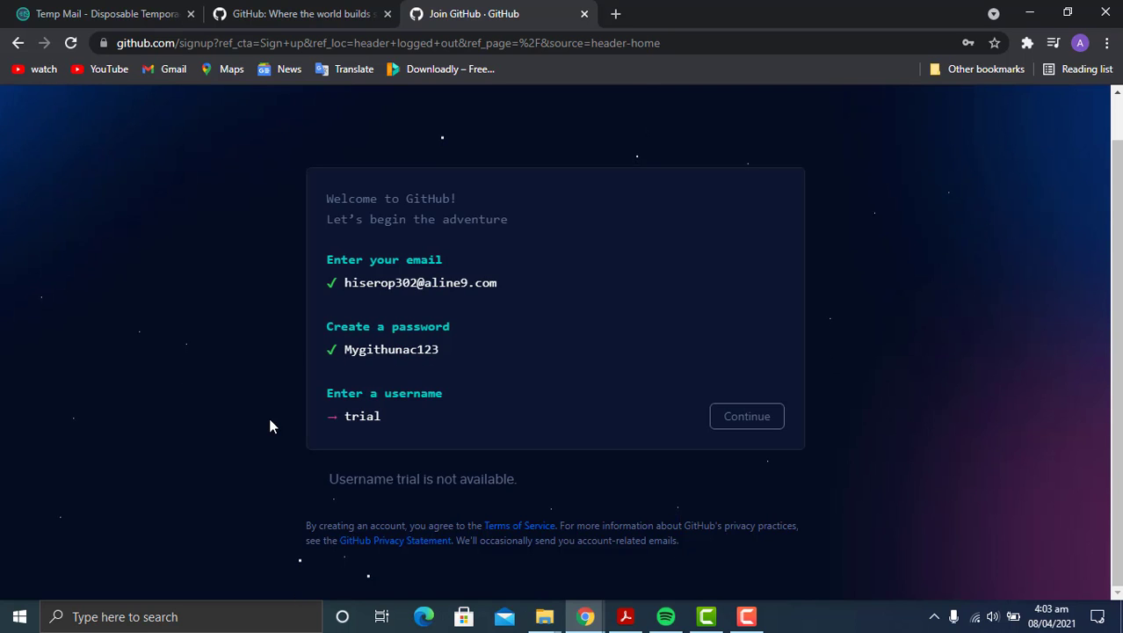
pyautogui.write('cc')
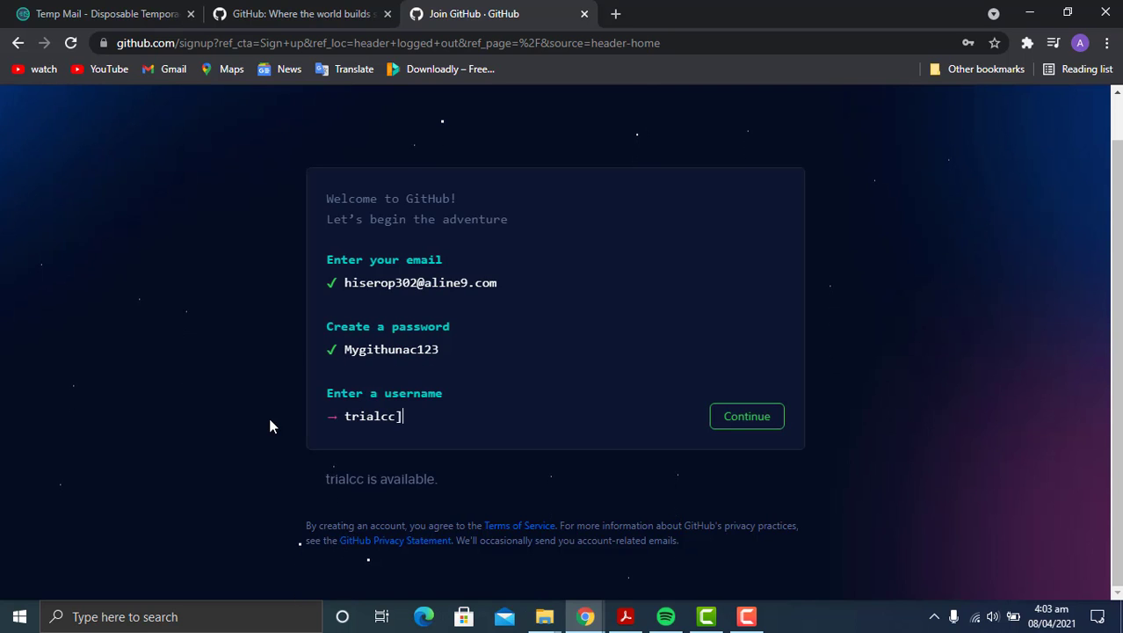
pyautogui.press('BackSpace')
pyautogui.press('BackSpace')
pyautogui.write('c')
pyautogui.press('BackSpace')
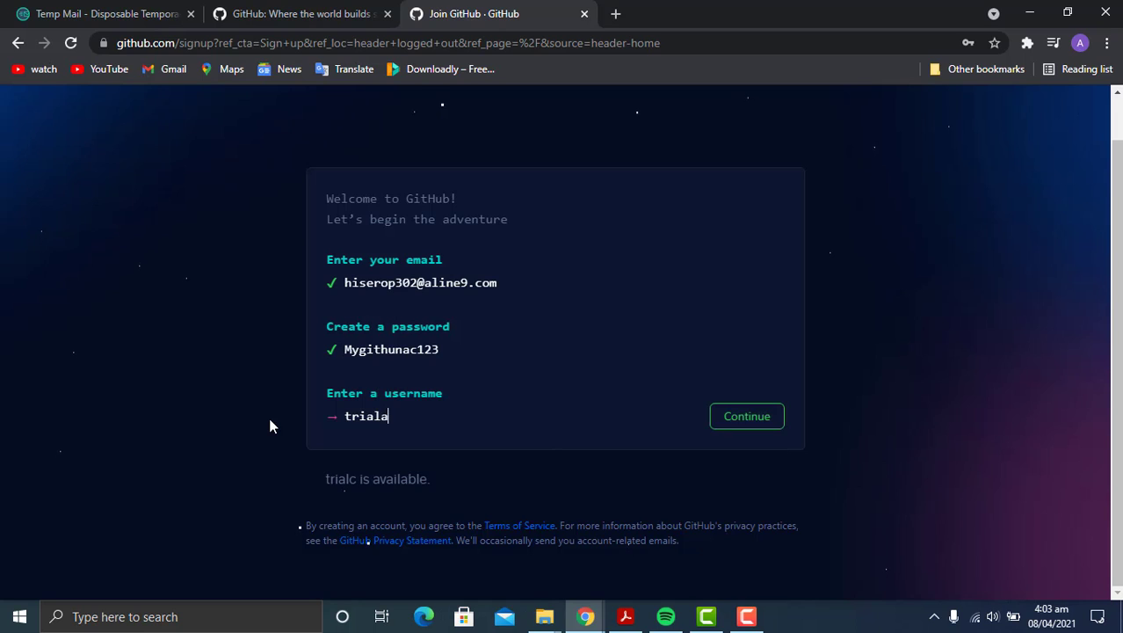
pyautogui.write('acc')
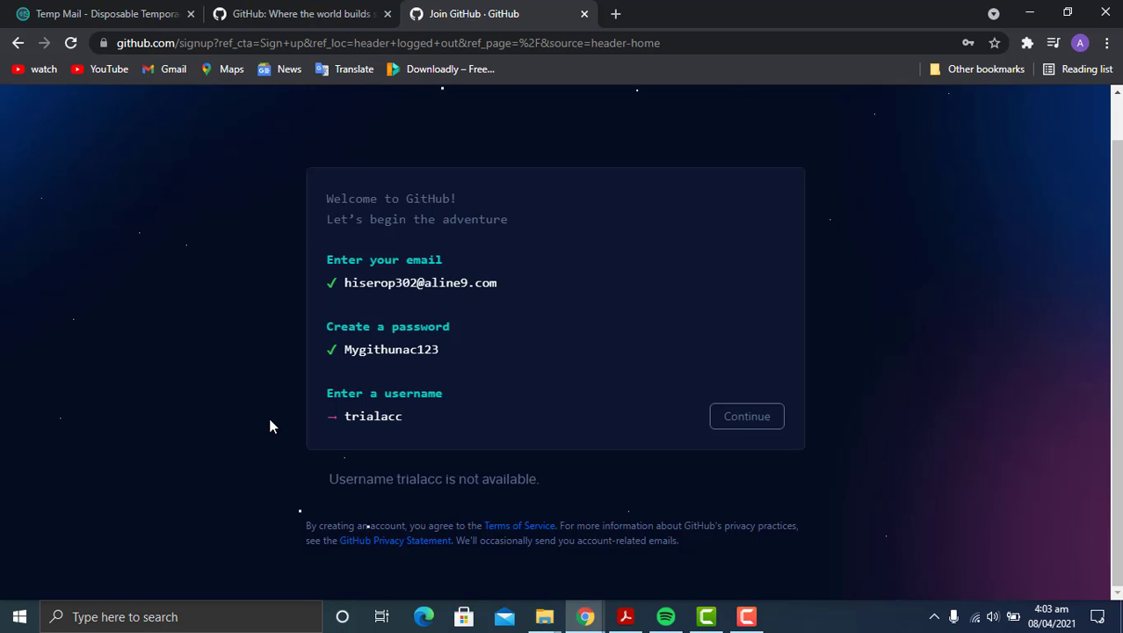
pyautogui.write('123')
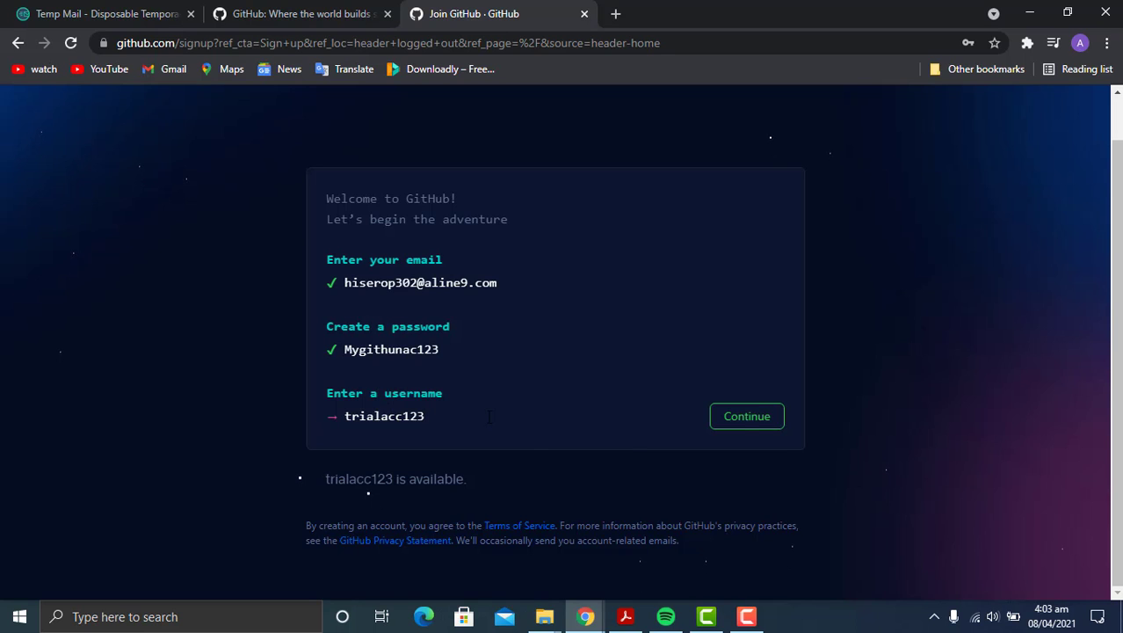
pyautogui.click(748, 417)
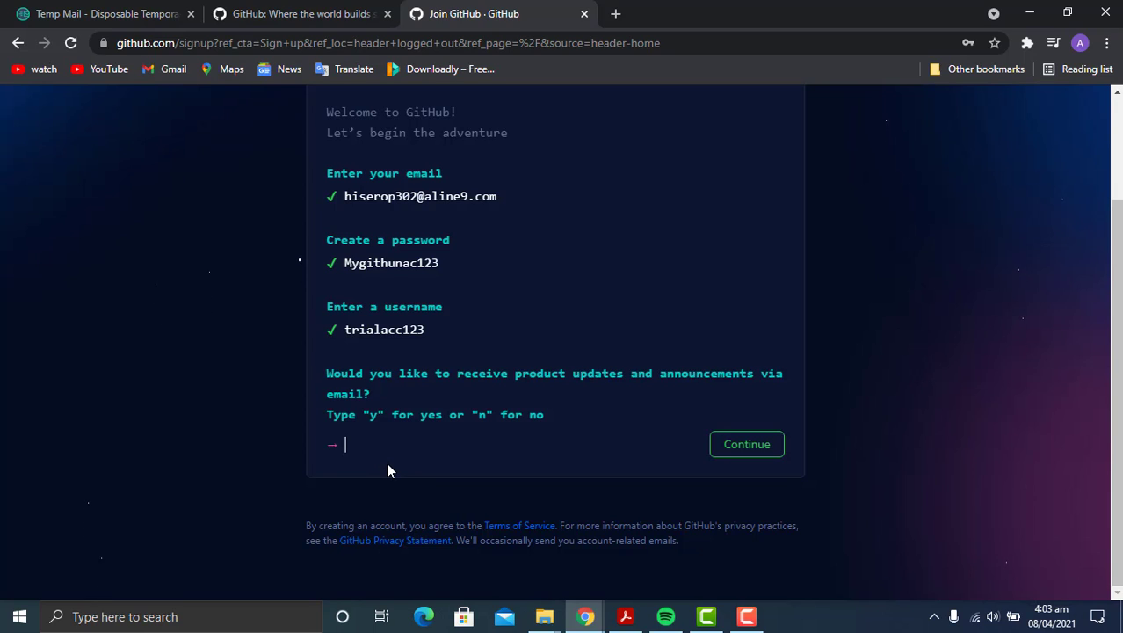
# Step: Opt in to product-update emails with 'y' and continue
pyautogui.write('y')
pyautogui.click(744, 446)
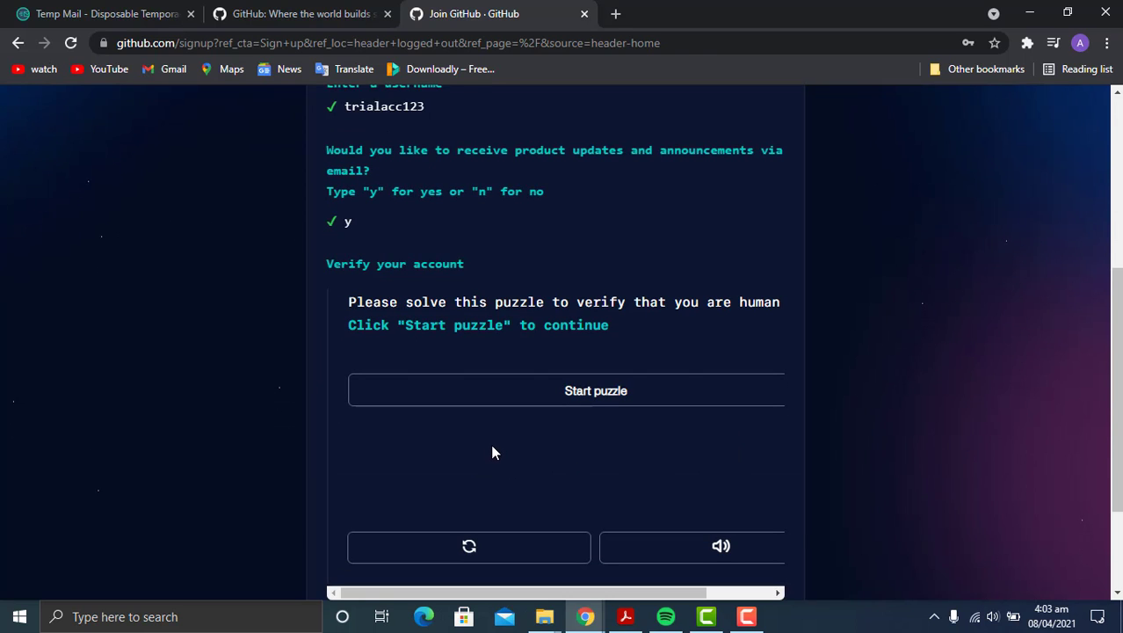
pyautogui.scroll(-1, 589, 418)
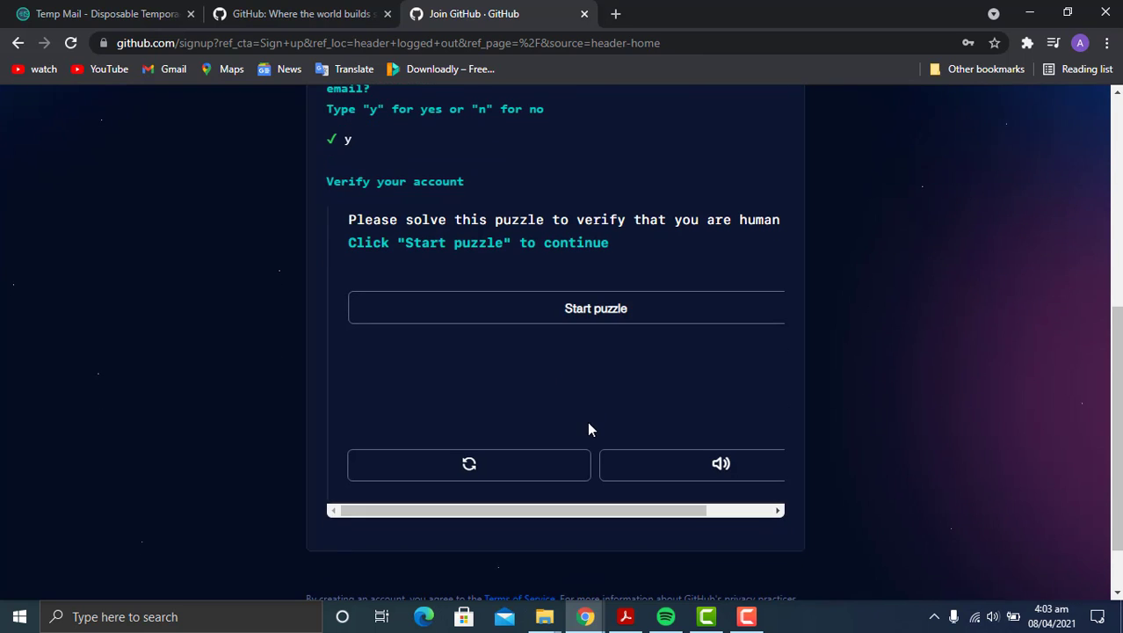
# Step: Pick the spiral galaxy in both puzzle rounds and create the account
pyautogui.click(610, 324)
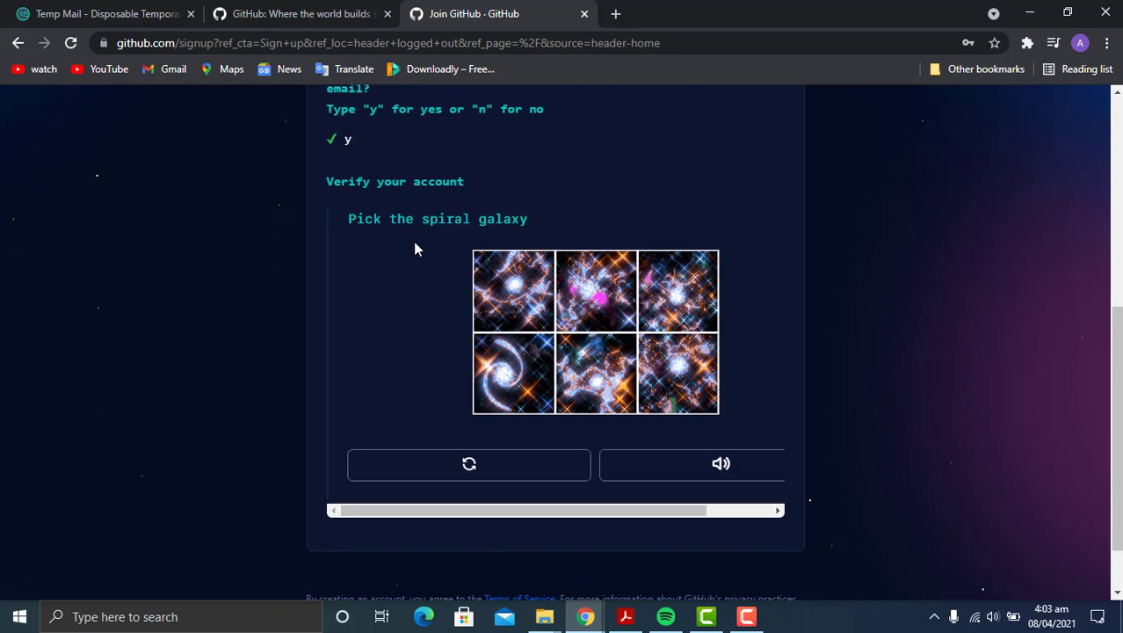
pyautogui.scroll(-1, 414, 329)
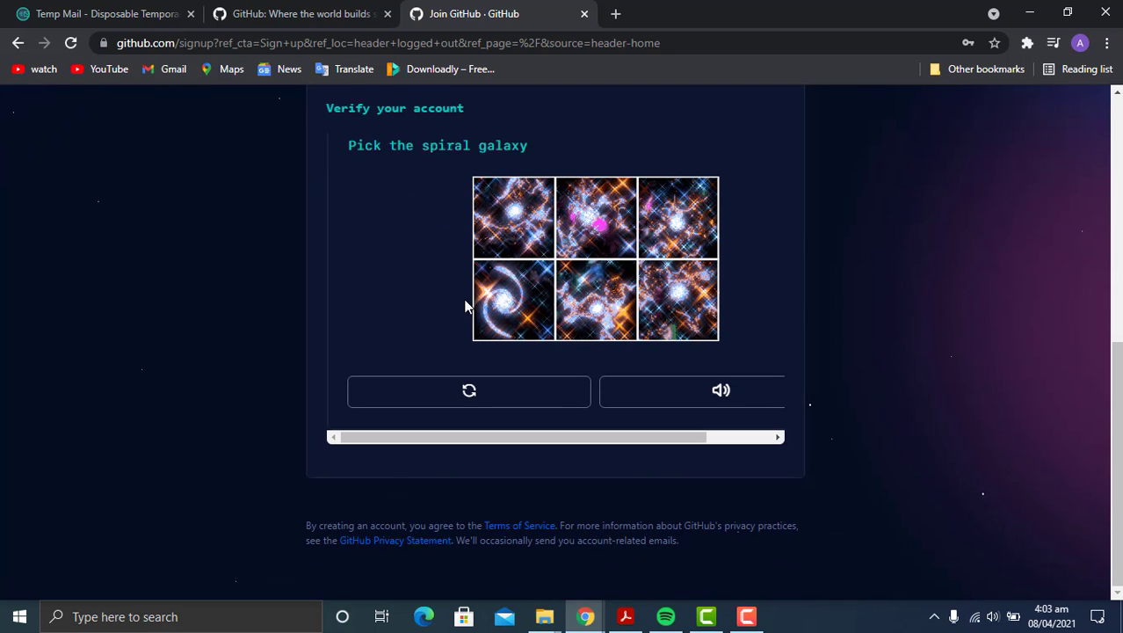
pyautogui.click(512, 302)
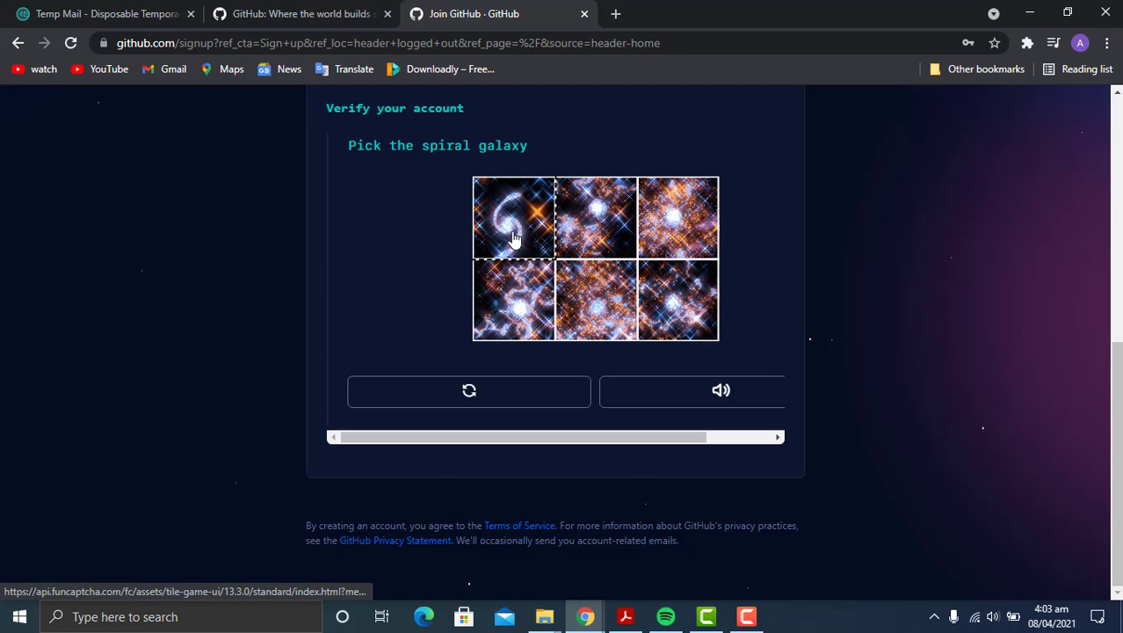
pyautogui.scroll(3, 485, 247)
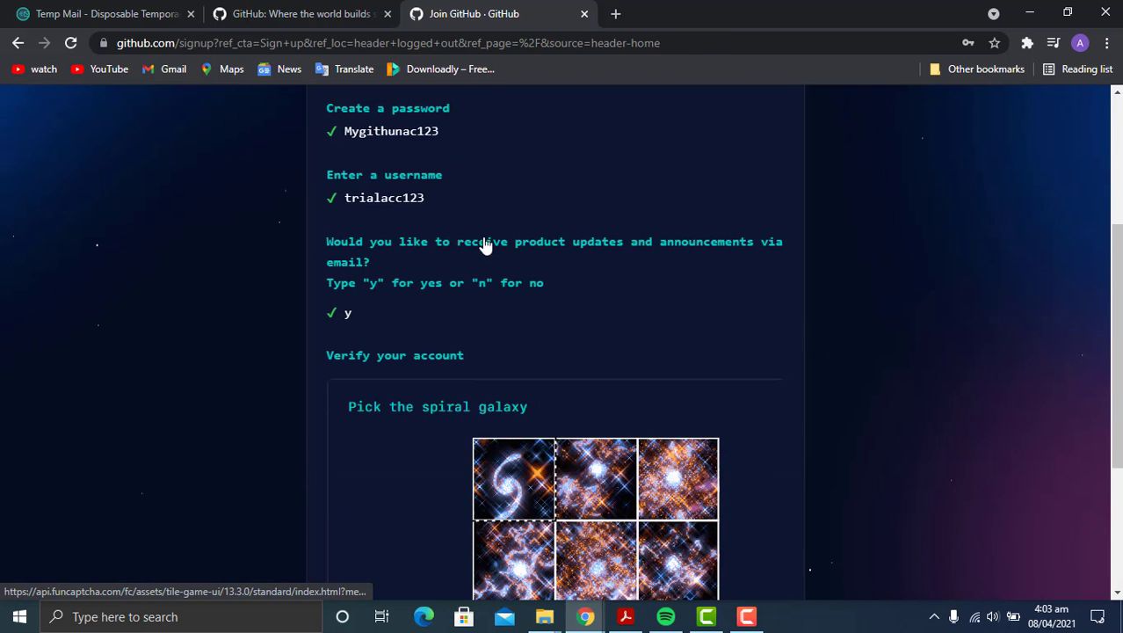
pyautogui.click(517, 499)
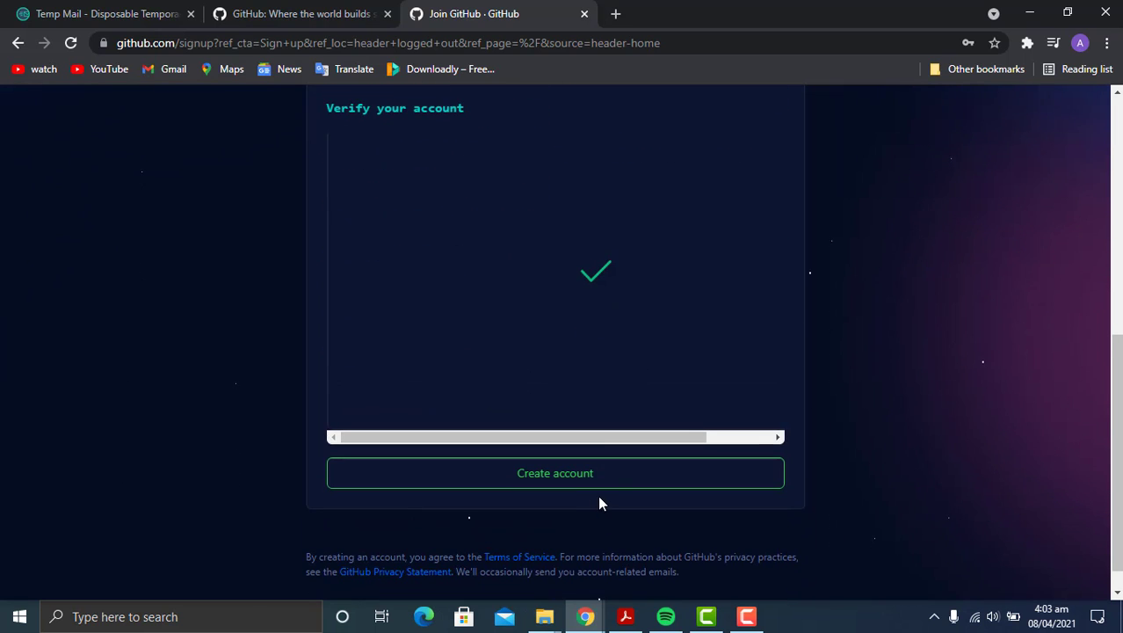
pyautogui.click(607, 482)
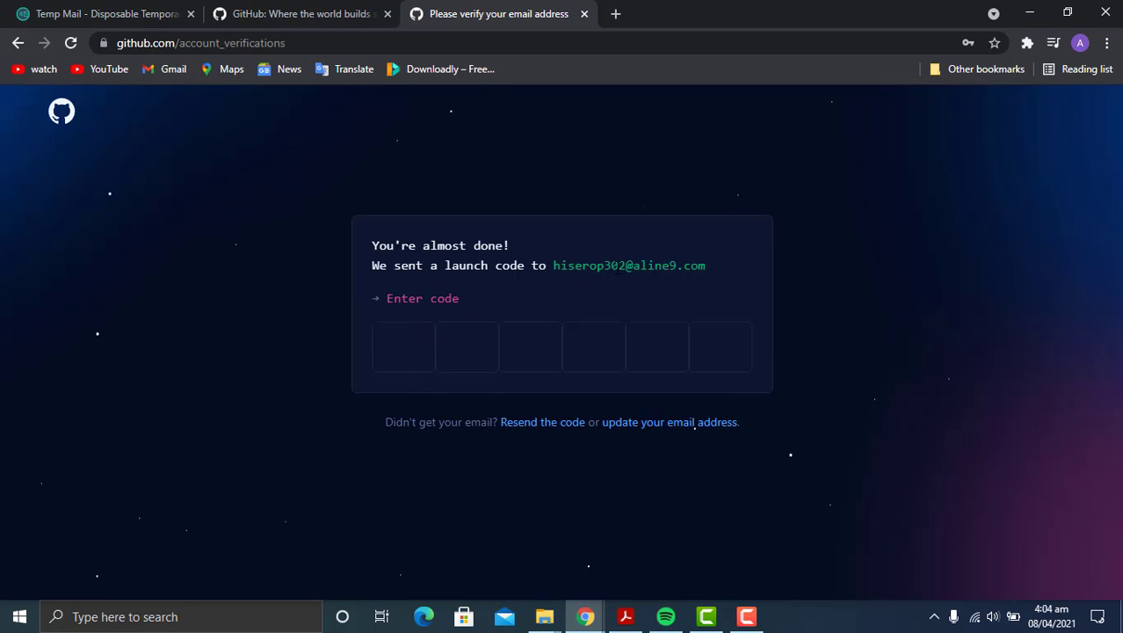
# Step: Open the GitHub email in Temp Mail and copy its six-digit launch code
pyautogui.click(114, 13)
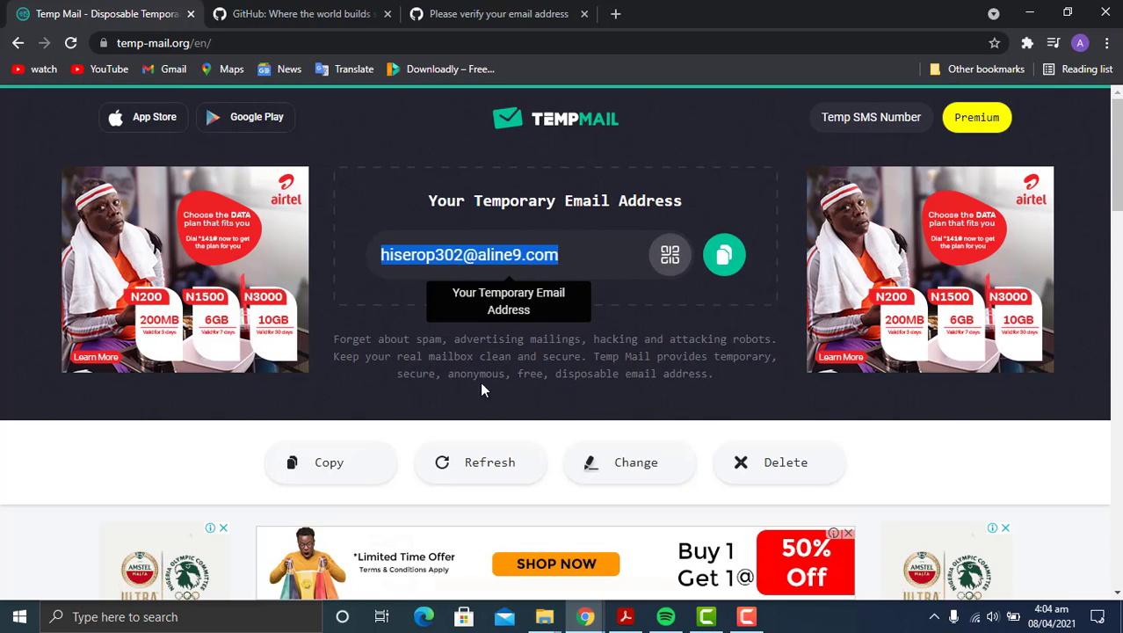
pyautogui.scroll(-4, 493, 387)
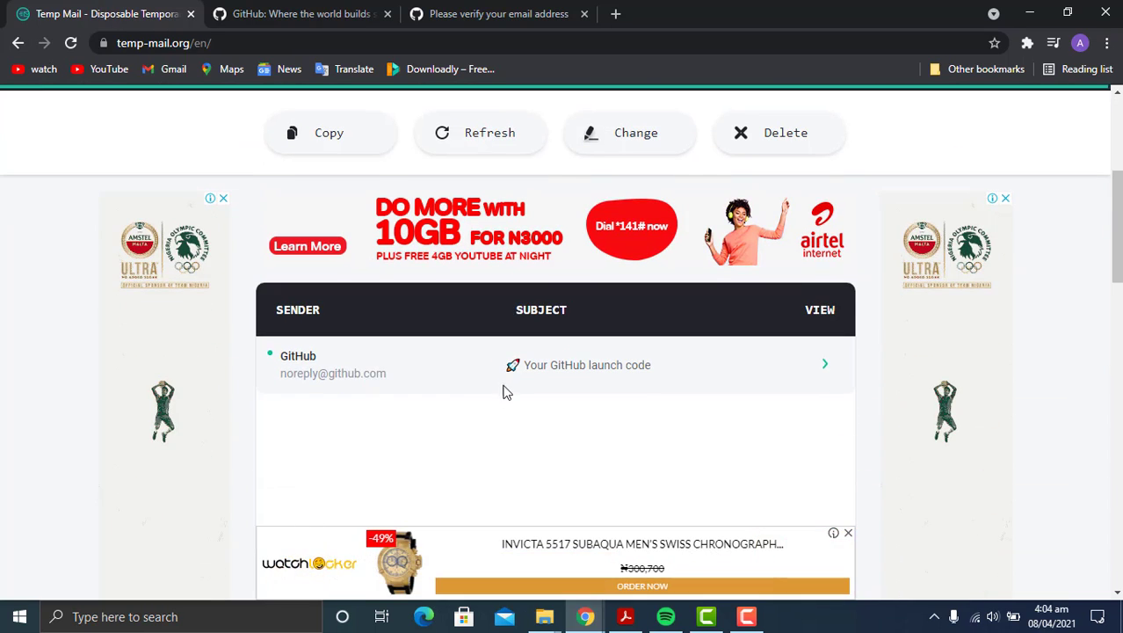
pyautogui.click(436, 377)
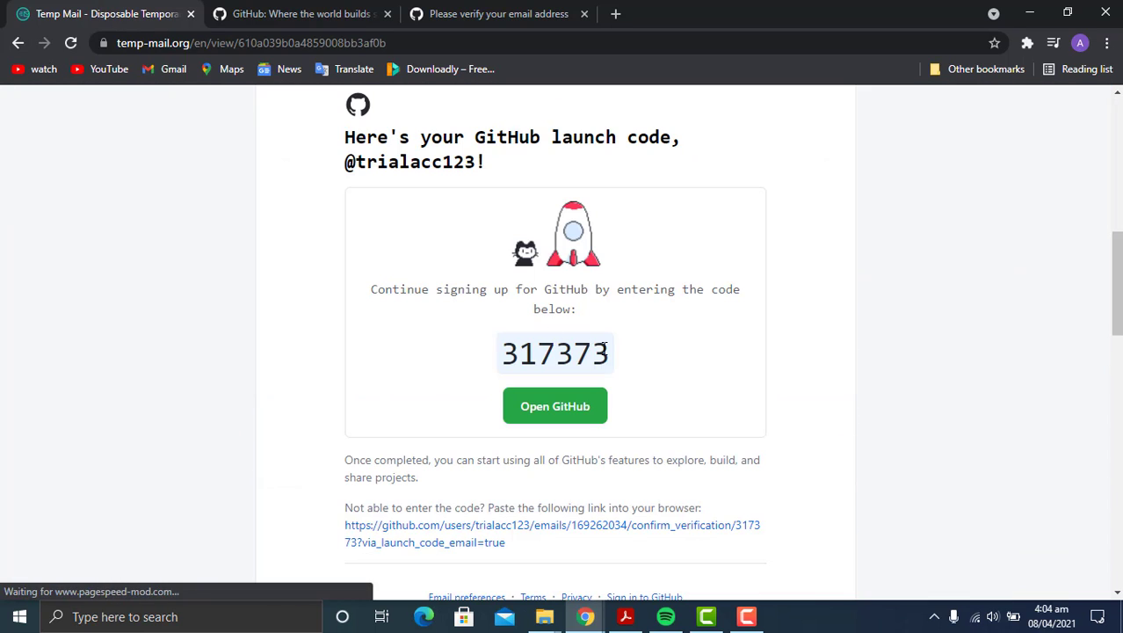
pyautogui.doubleClick(608, 353)
pyautogui.scroll(3, 484, 329)
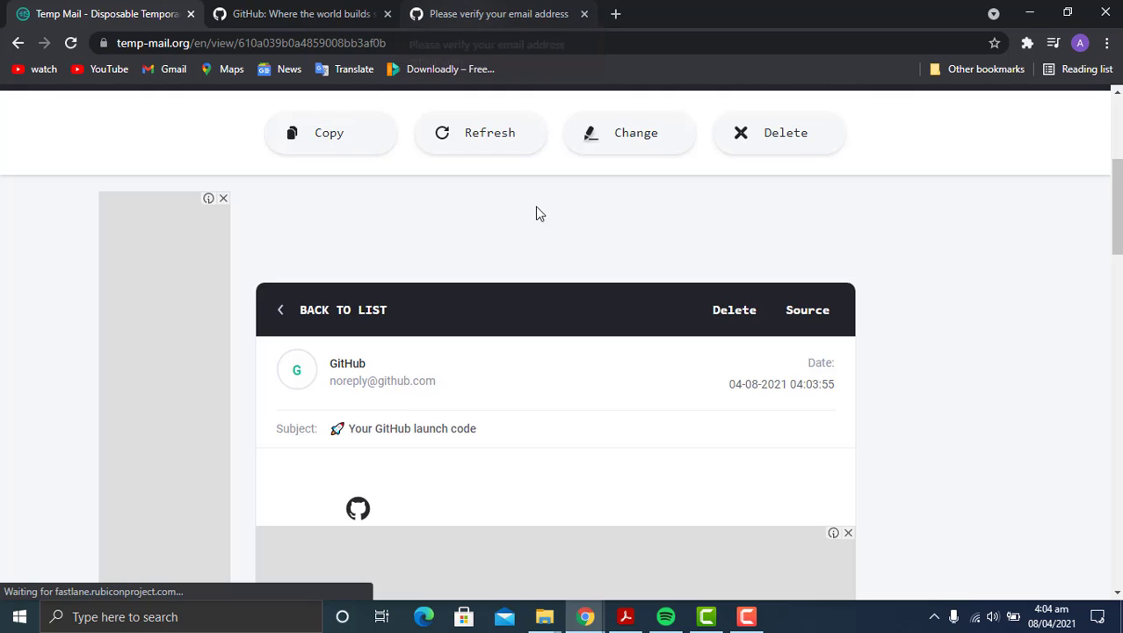
pyautogui.scroll(-5, 456, 358)
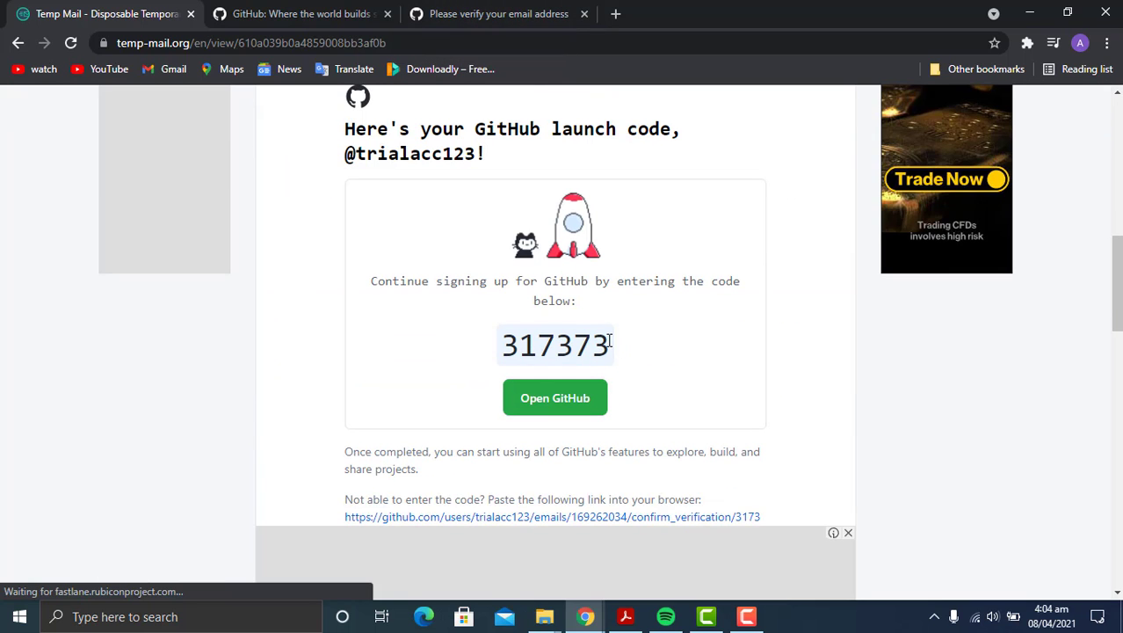
pyautogui.moveTo(613, 341); pyautogui.dragTo(505, 354)
pyautogui.hotkey('ctrl', 'c')
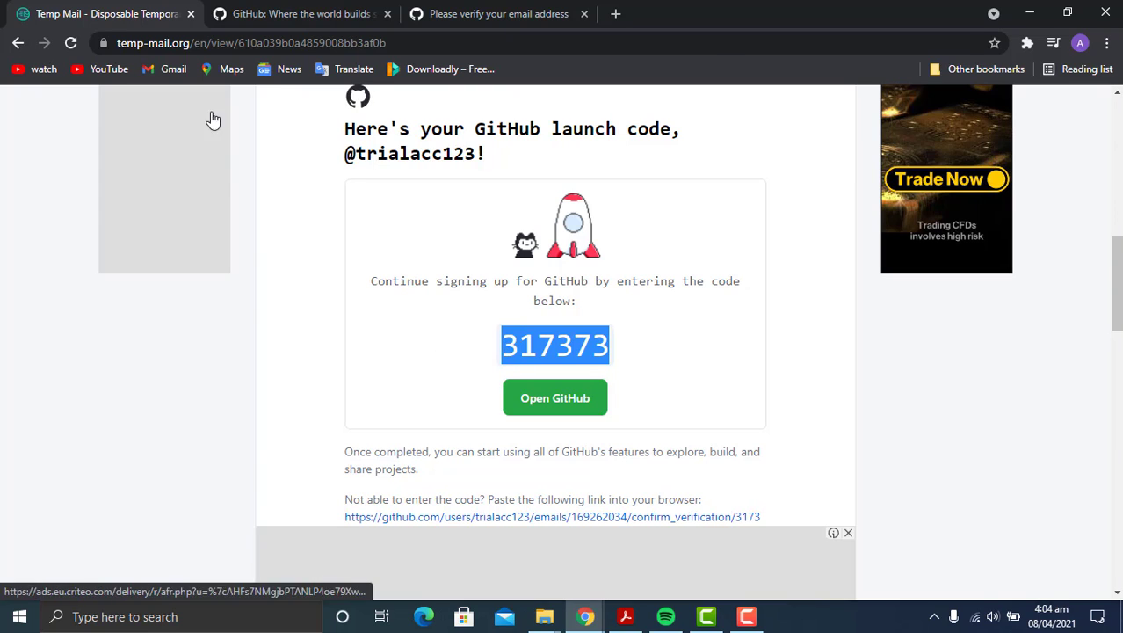
pyautogui.click(502, 16)
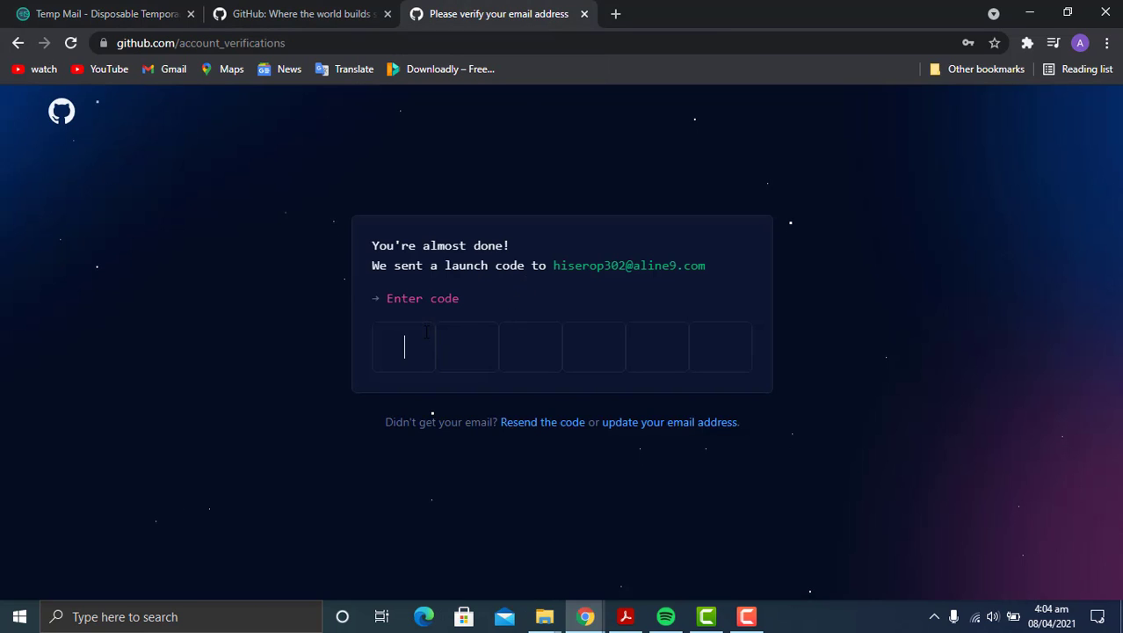
# Step: Paste the launch code into the code boxes and wait for the new account's dashboard
pyautogui.hotkey('ctrl', 'v')
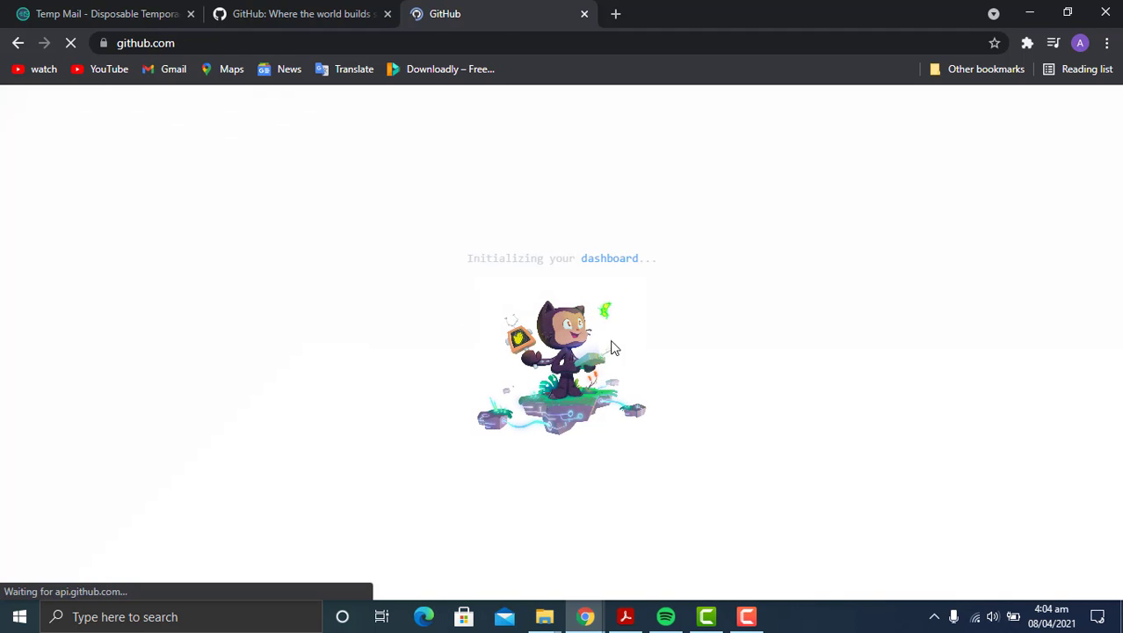
pyautogui.scroll(-6, 352, 390)
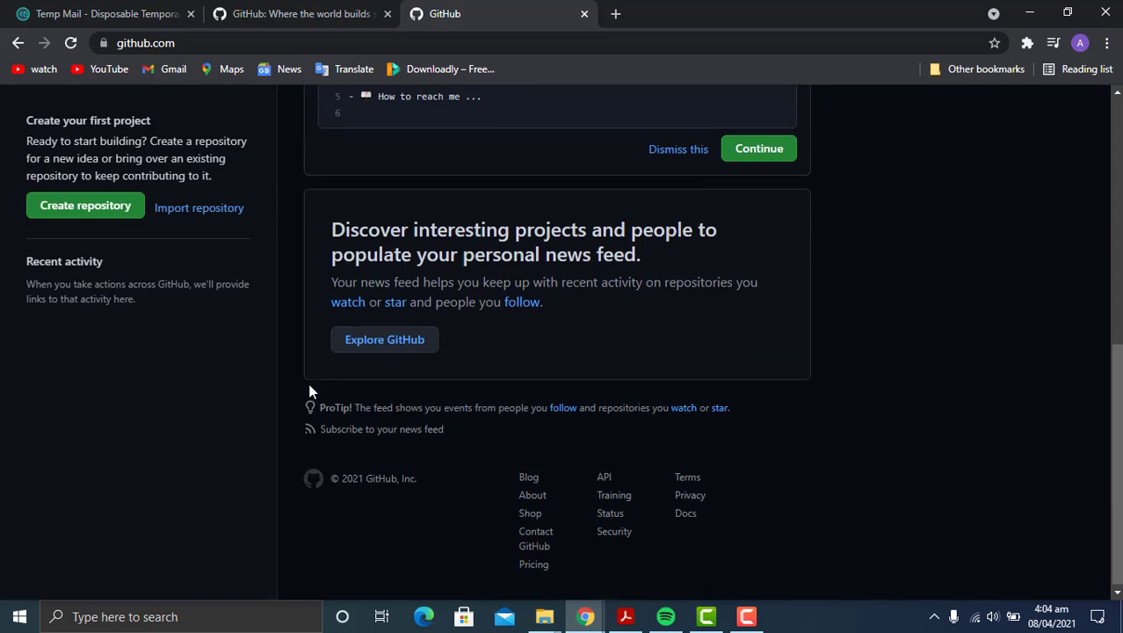
pyautogui.scroll(3, 318, 390)
pyautogui.scroll(3, 360, 393)
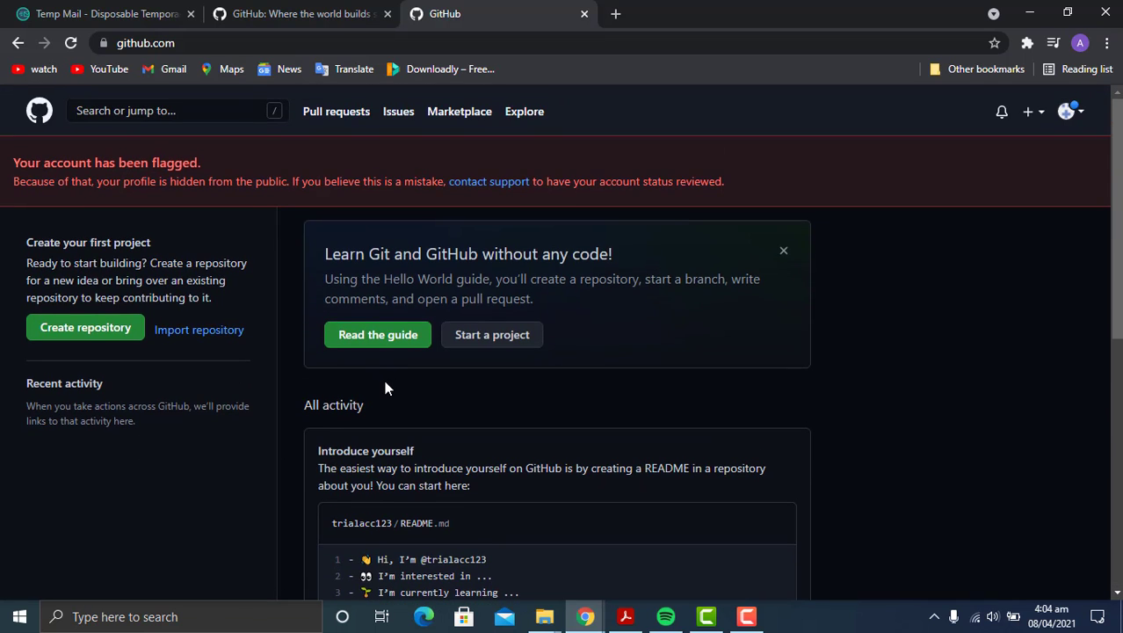
pyautogui.scroll(-6, 341, 359)
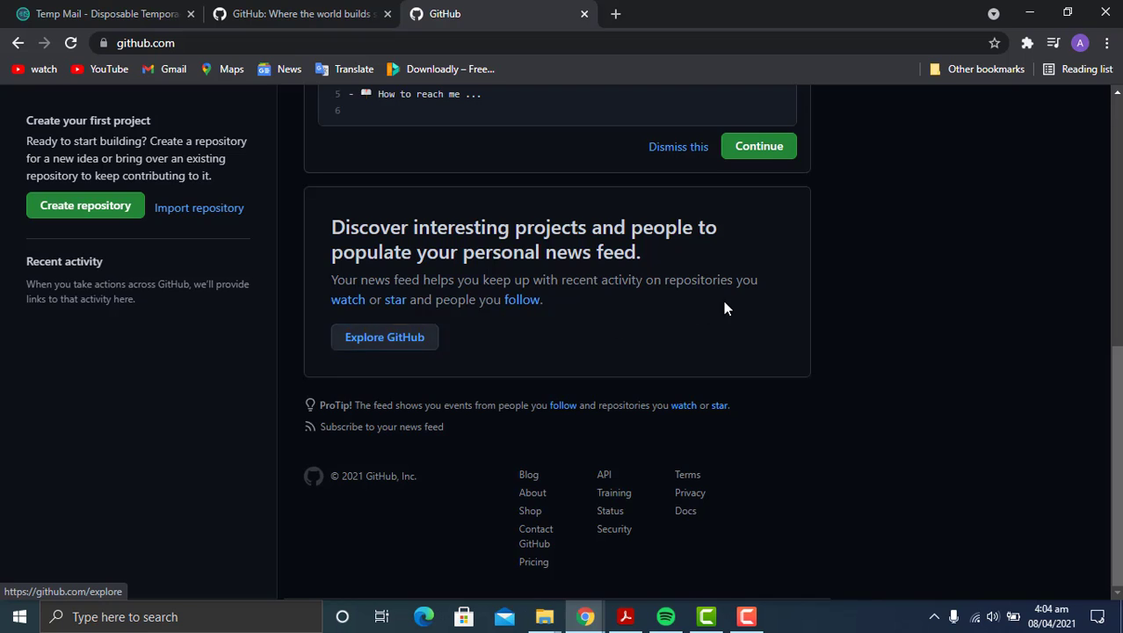
pyautogui.scroll(5, 726, 309)
pyautogui.scroll(2, 726, 309)
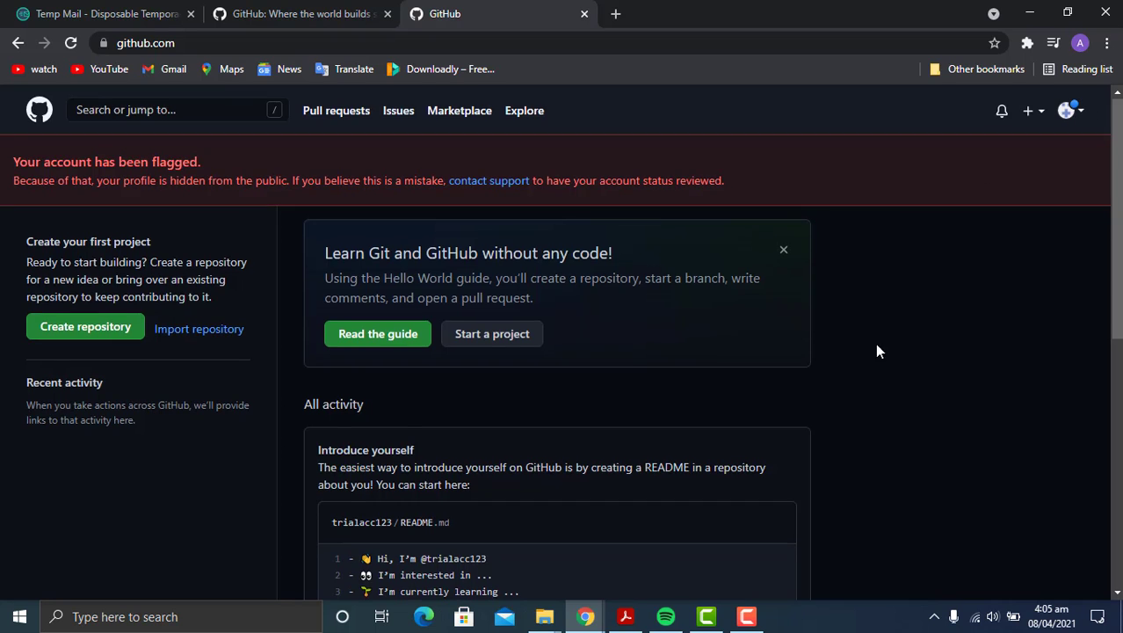
pyautogui.scroll(-5, 865, 352)
pyautogui.scroll(4, 853, 361)
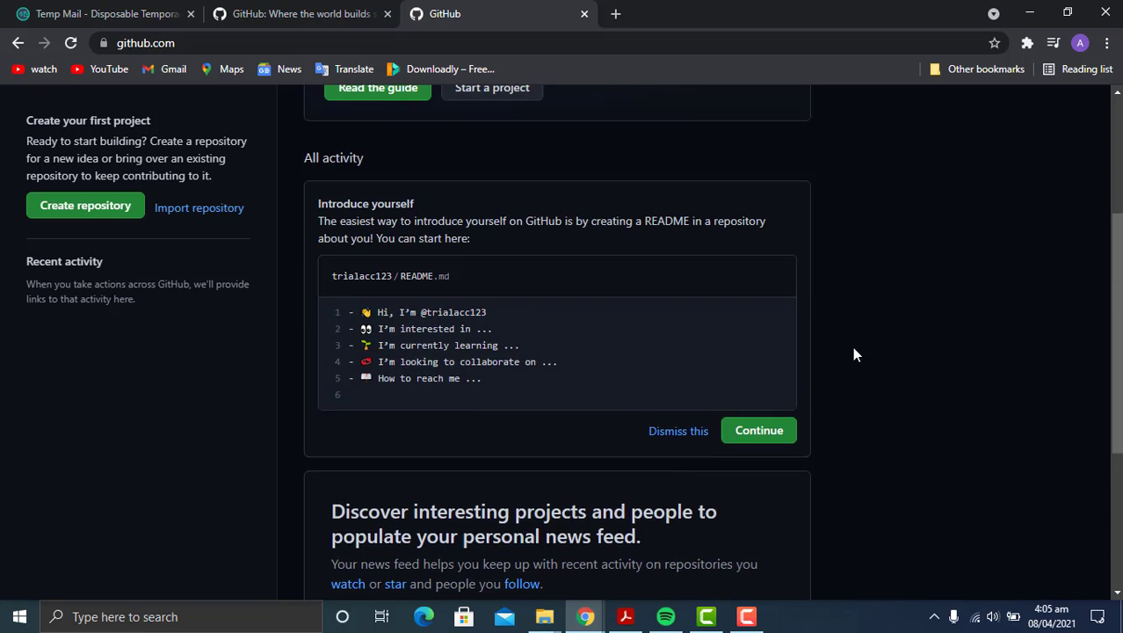
pyautogui.scroll(1, 854, 356)
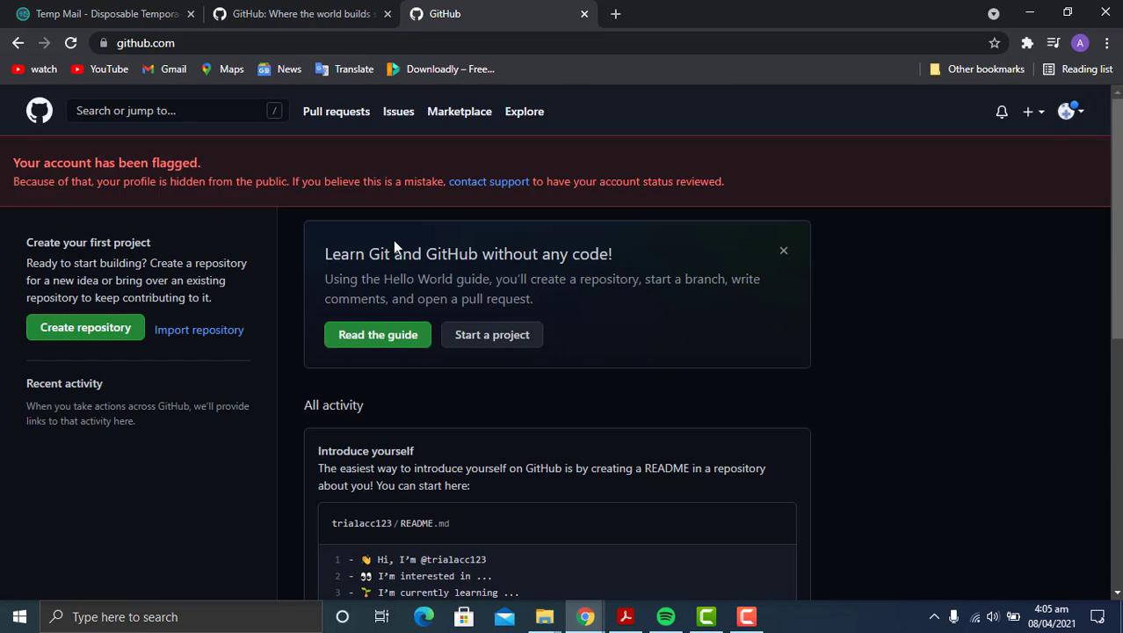
pyautogui.scroll(-1, 394, 249)
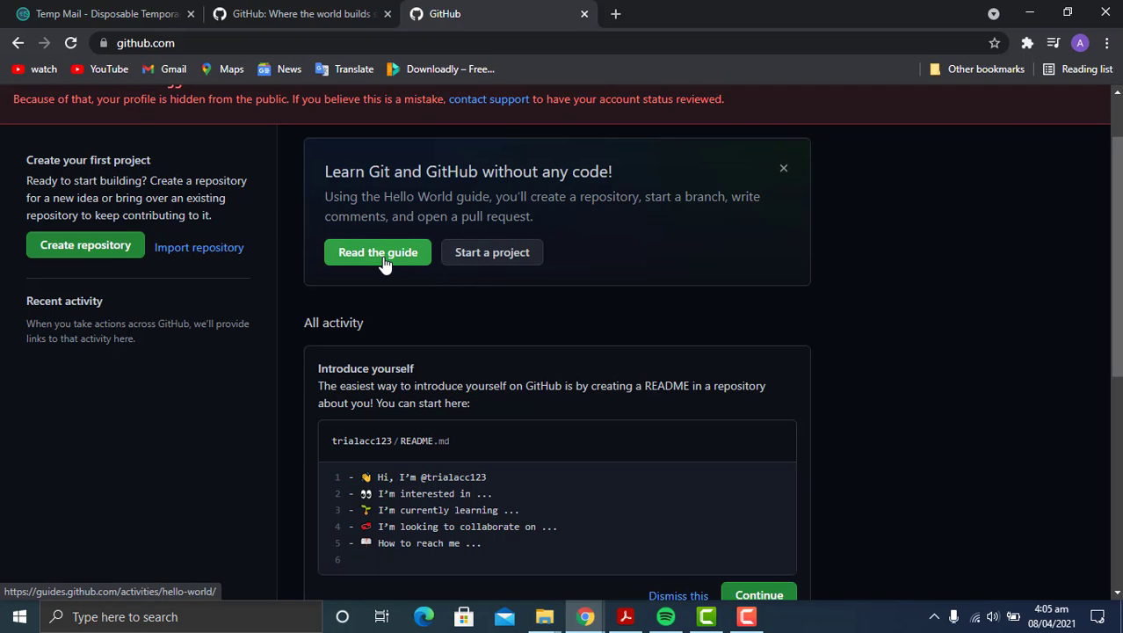
pyautogui.scroll(-5, 383, 261)
pyautogui.scroll(6, 387, 256)
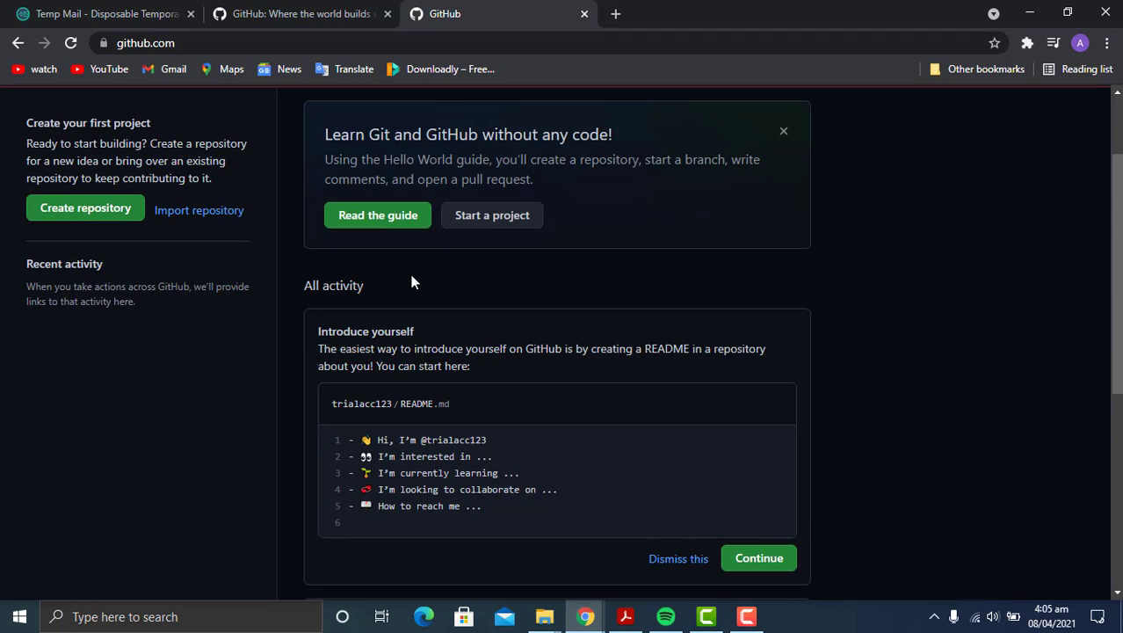
pyautogui.scroll(-3, 424, 279)
pyautogui.scroll(3, 481, 286)
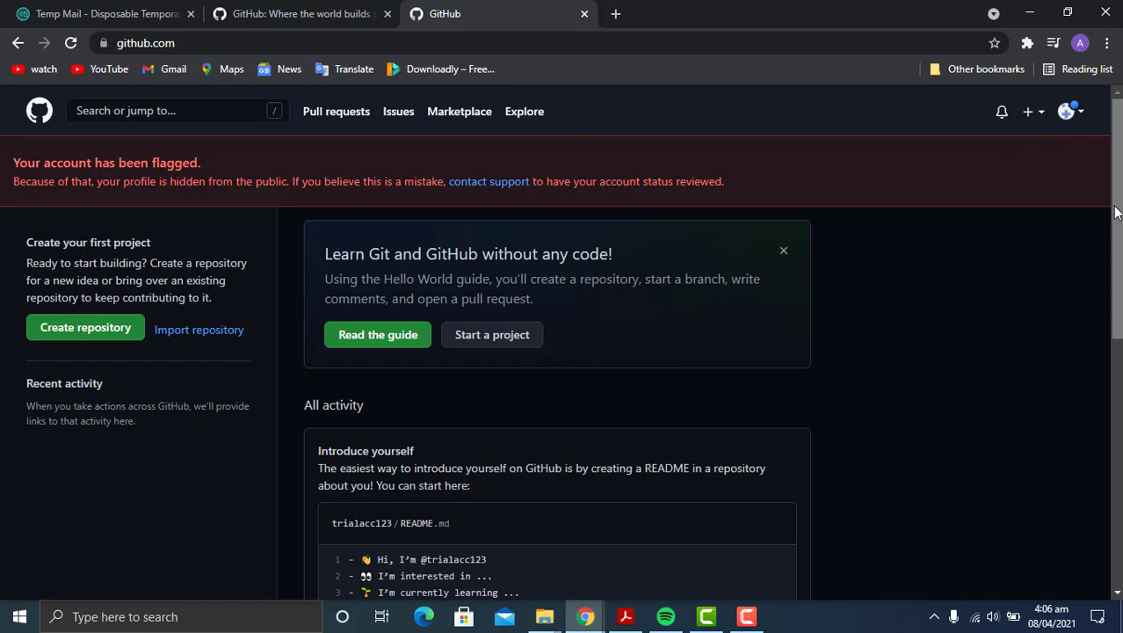
# Step: Sign out of the new account and sign in with the saved existing account credentials
pyautogui.click(1069, 110)
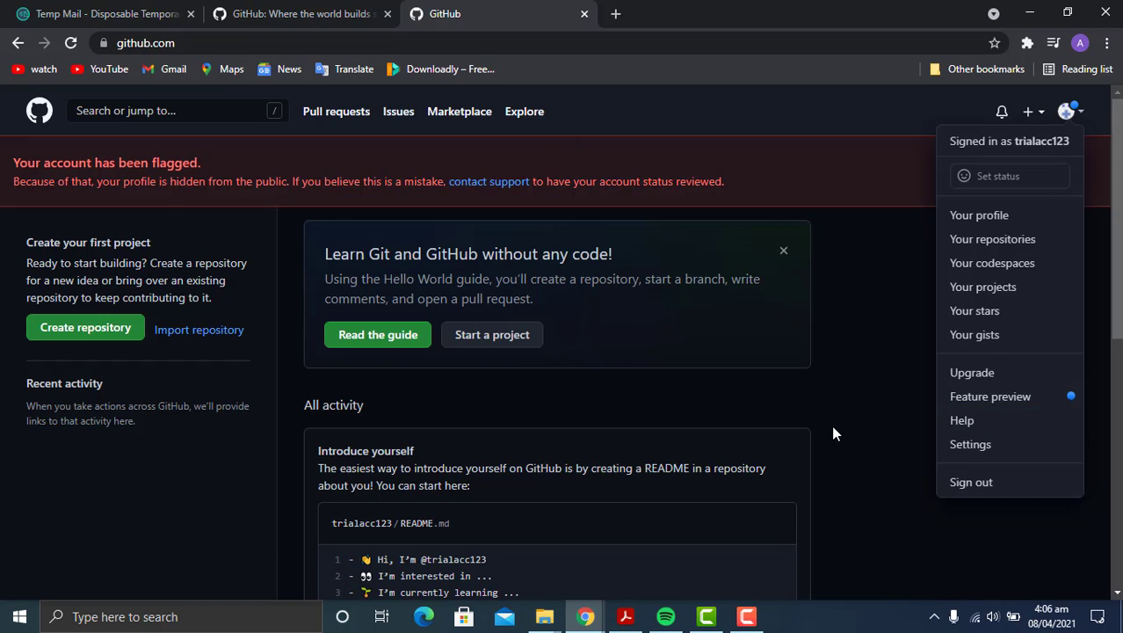
pyautogui.click(971, 482)
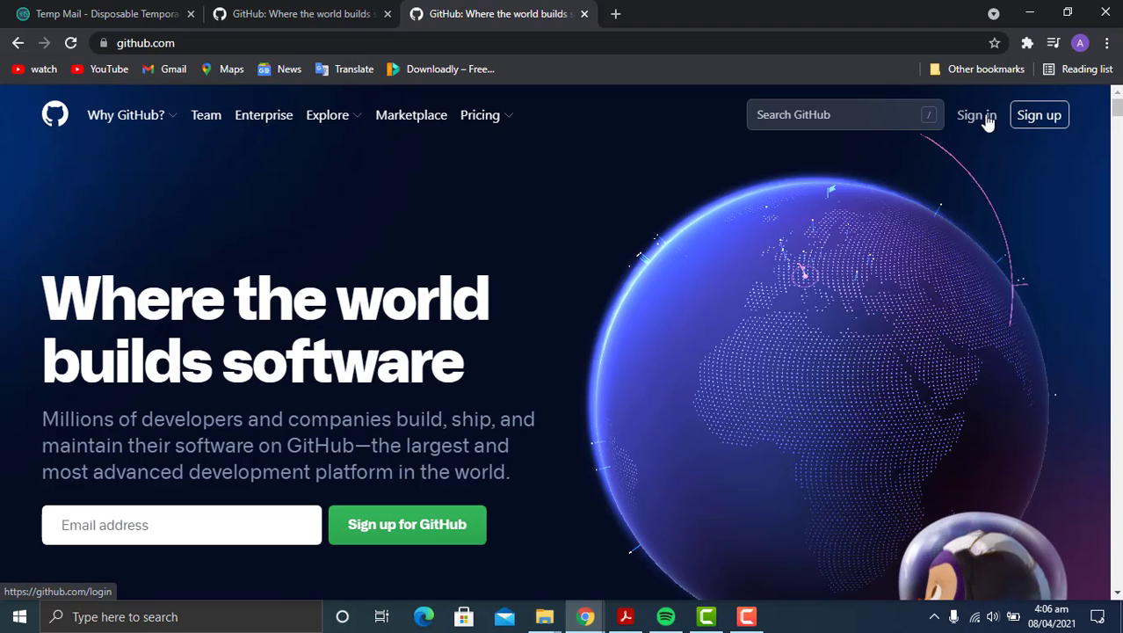
pyautogui.click(982, 119)
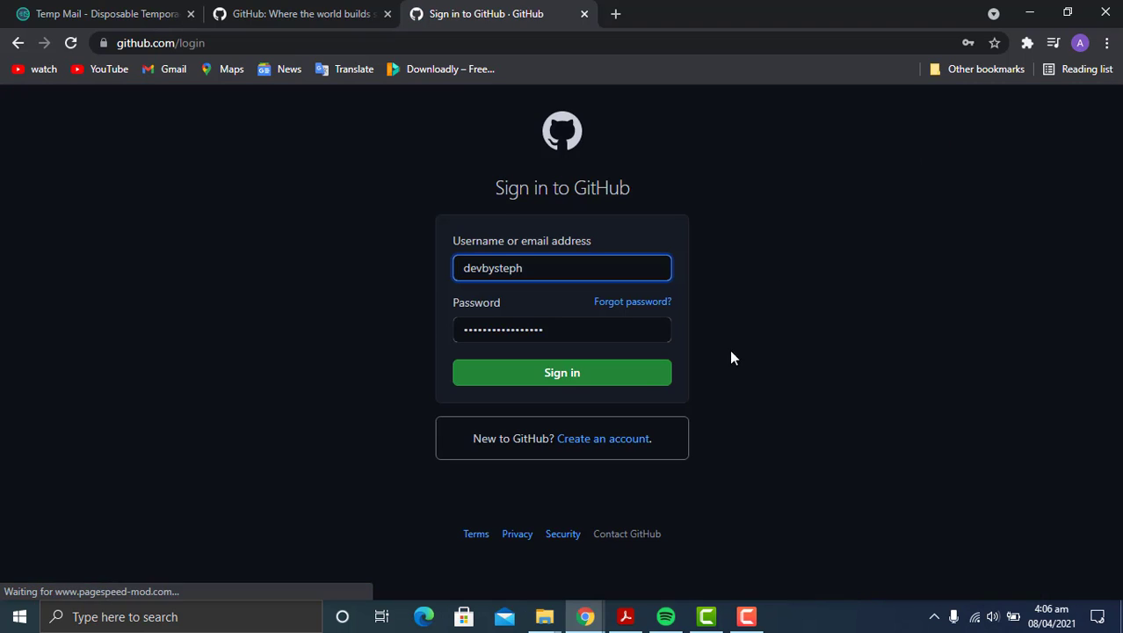
pyautogui.click(545, 330)
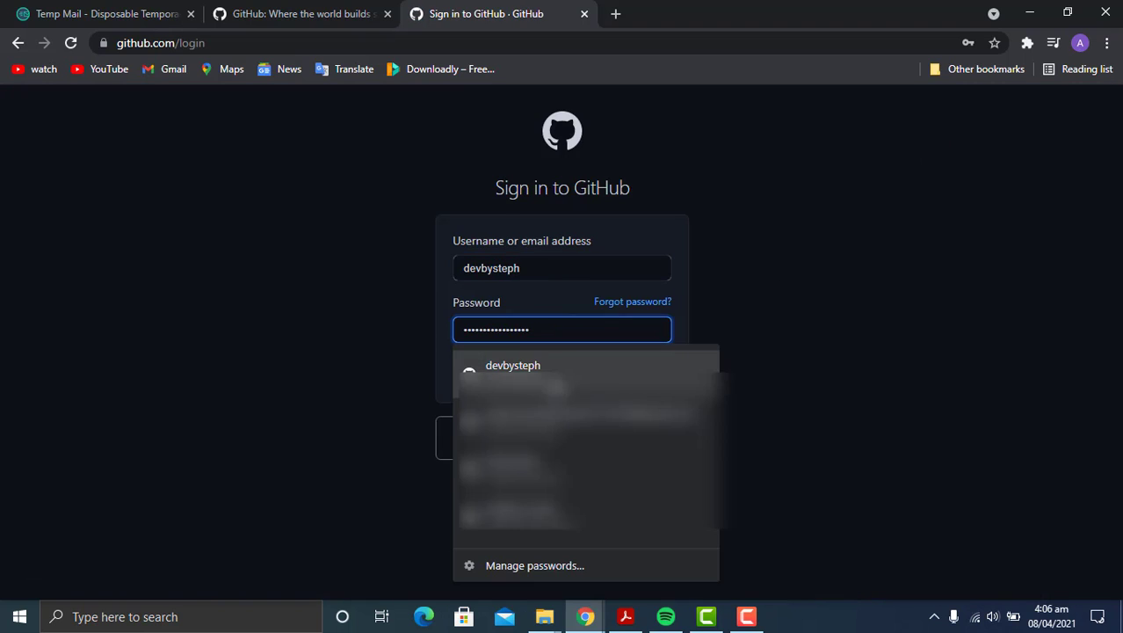
pyautogui.click(576, 321)
pyautogui.click(566, 373)
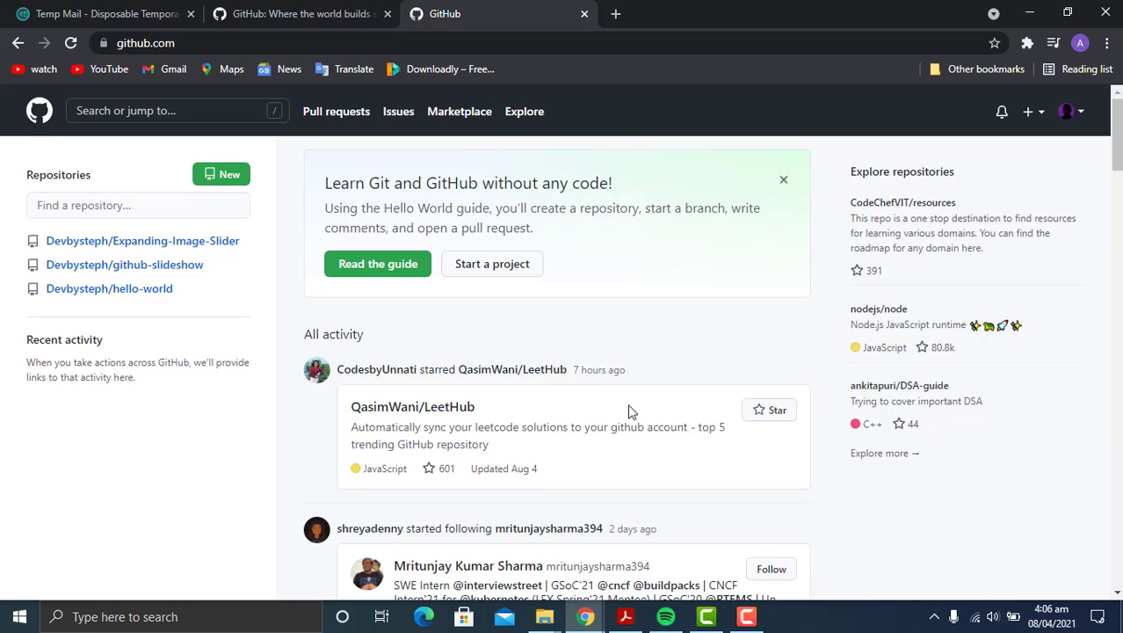
pyautogui.scroll(-6, 718, 430)
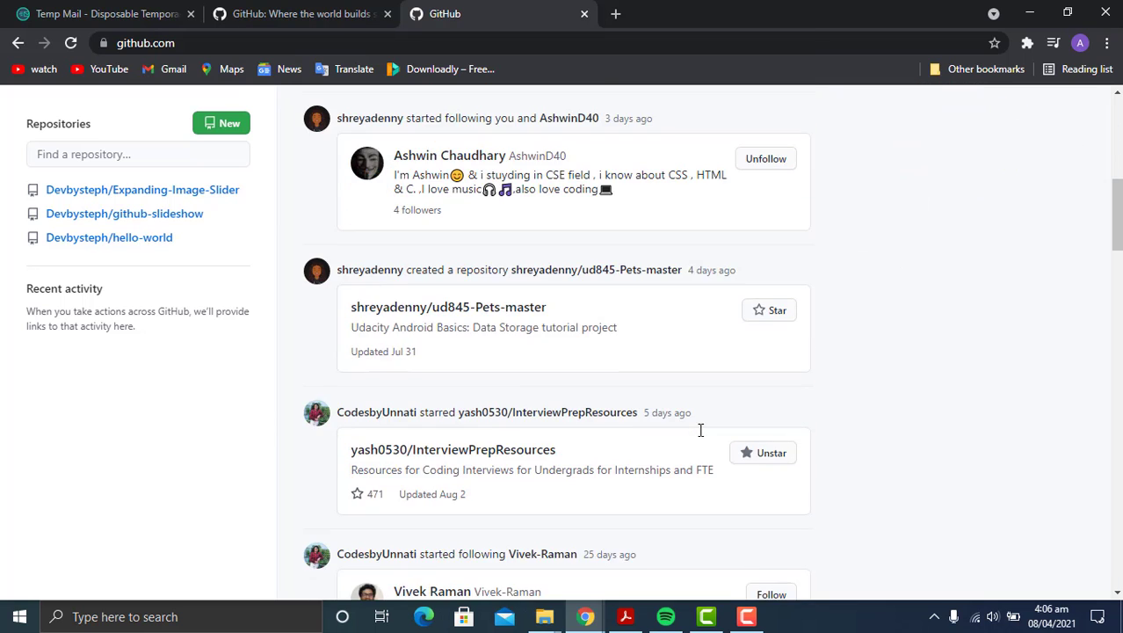
pyautogui.scroll(4, 698, 428)
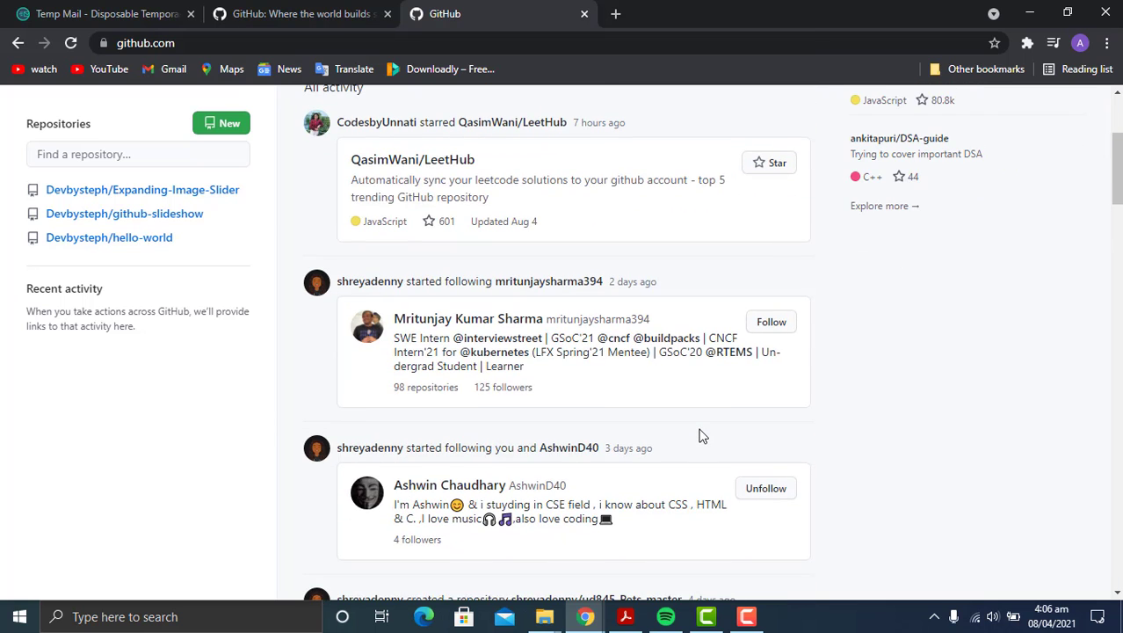
pyautogui.scroll(3, 701, 435)
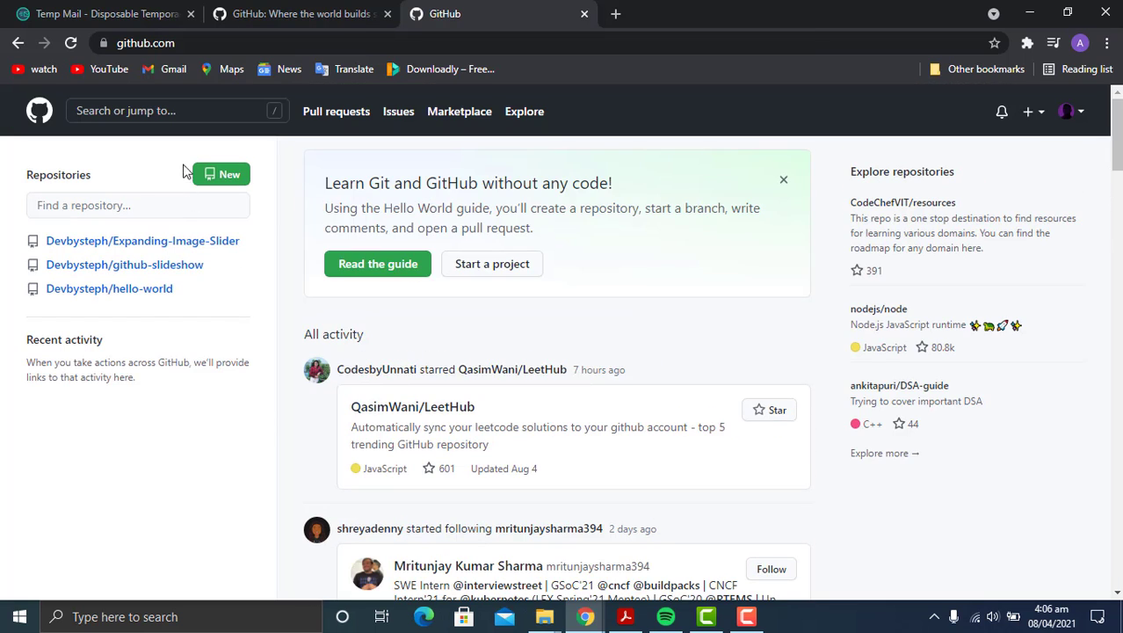
# Step: View the account's repository list from the avatar menu
pyautogui.click(1074, 110)
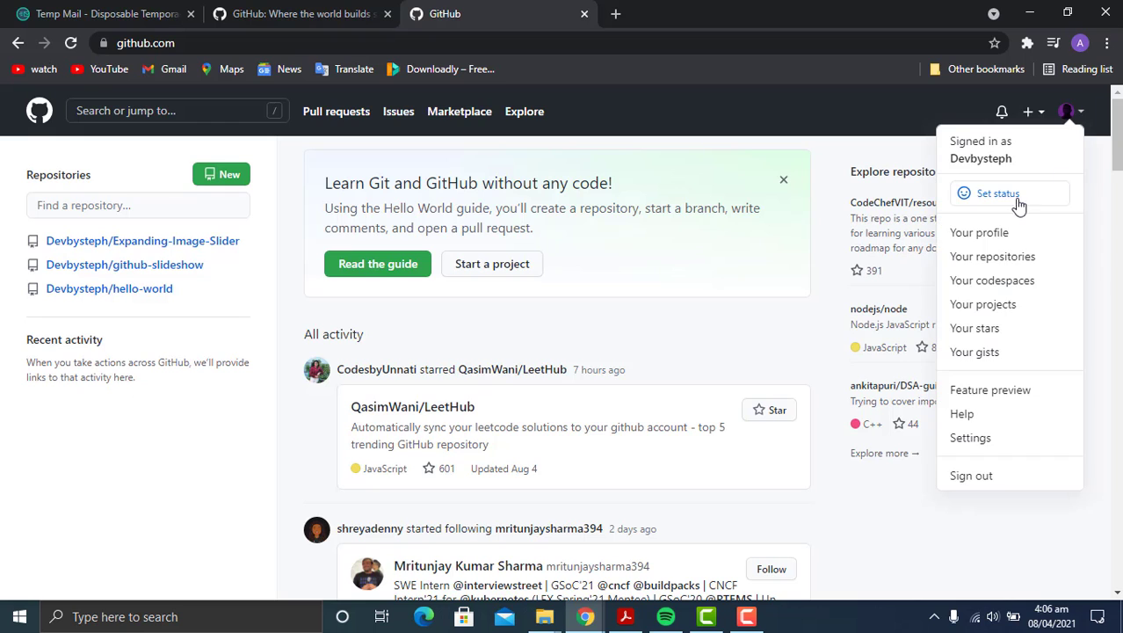
pyautogui.click(982, 262)
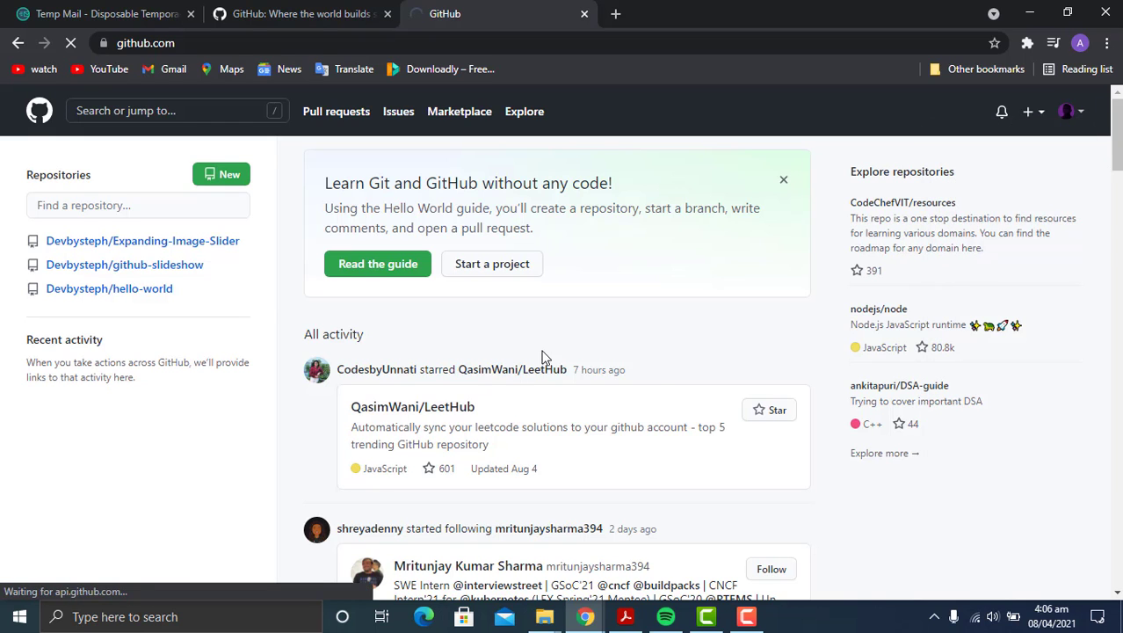
pyautogui.scroll(-2, 88, 289)
pyautogui.scroll(2, 175, 303)
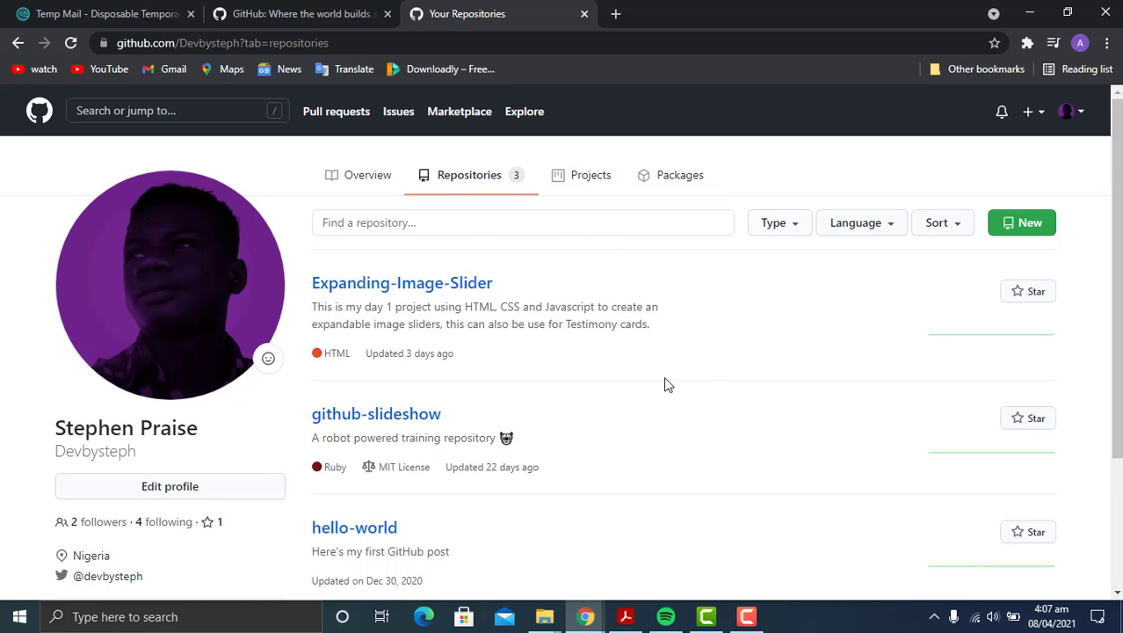
# Step: Start a new repository and name it musicsync
pyautogui.click(1040, 118)
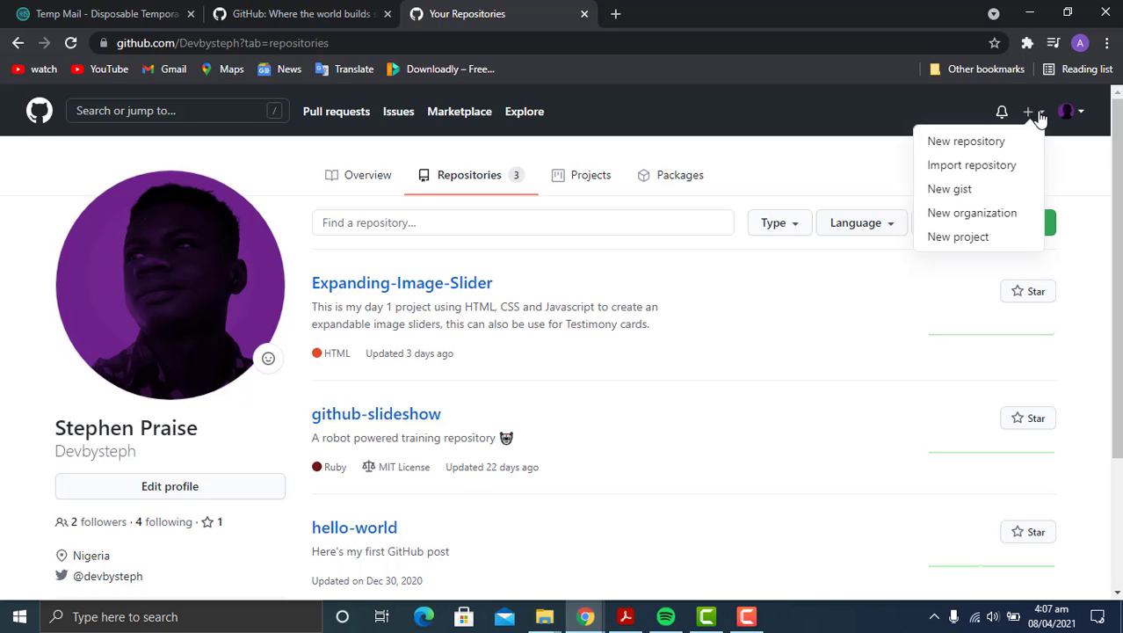
pyautogui.click(982, 145)
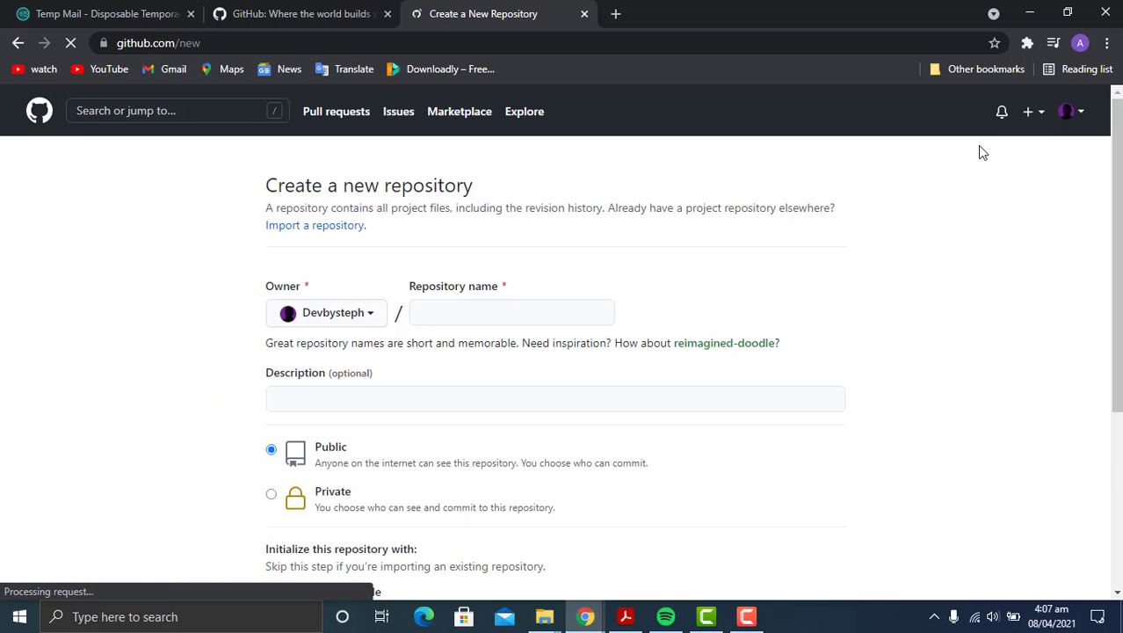
pyautogui.scroll(-3, 574, 357)
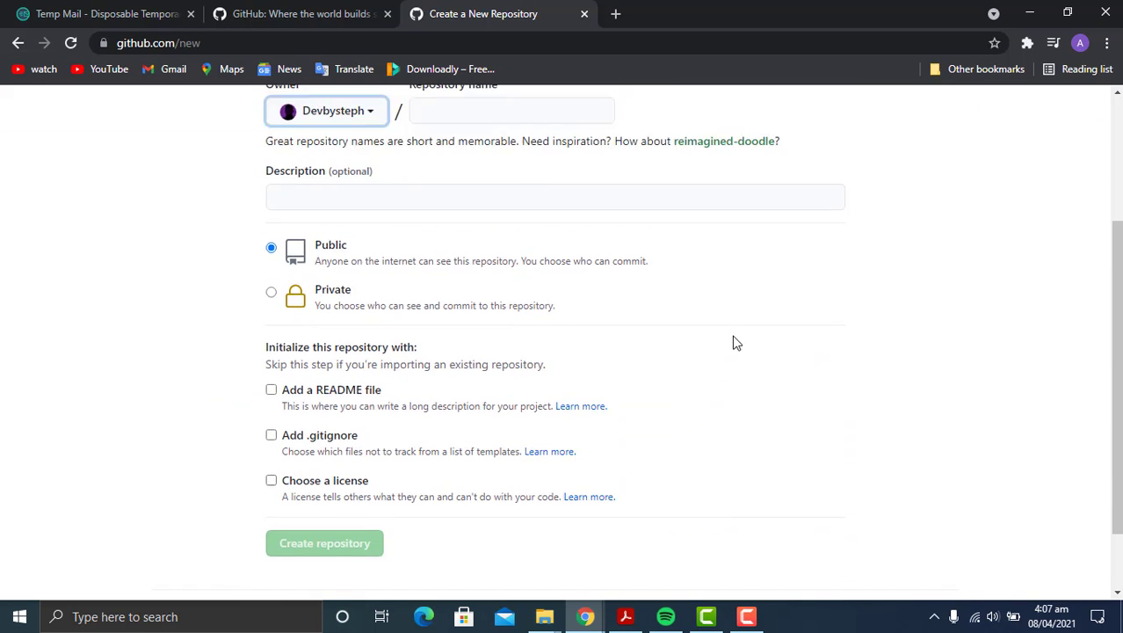
pyautogui.scroll(3, 737, 342)
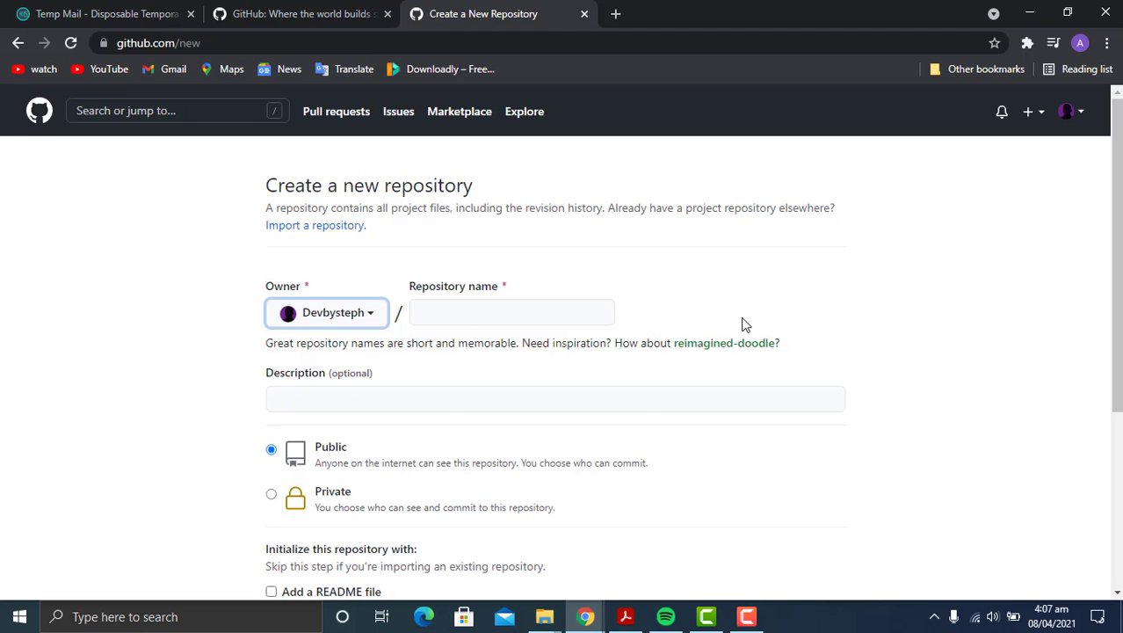
pyautogui.click(454, 305)
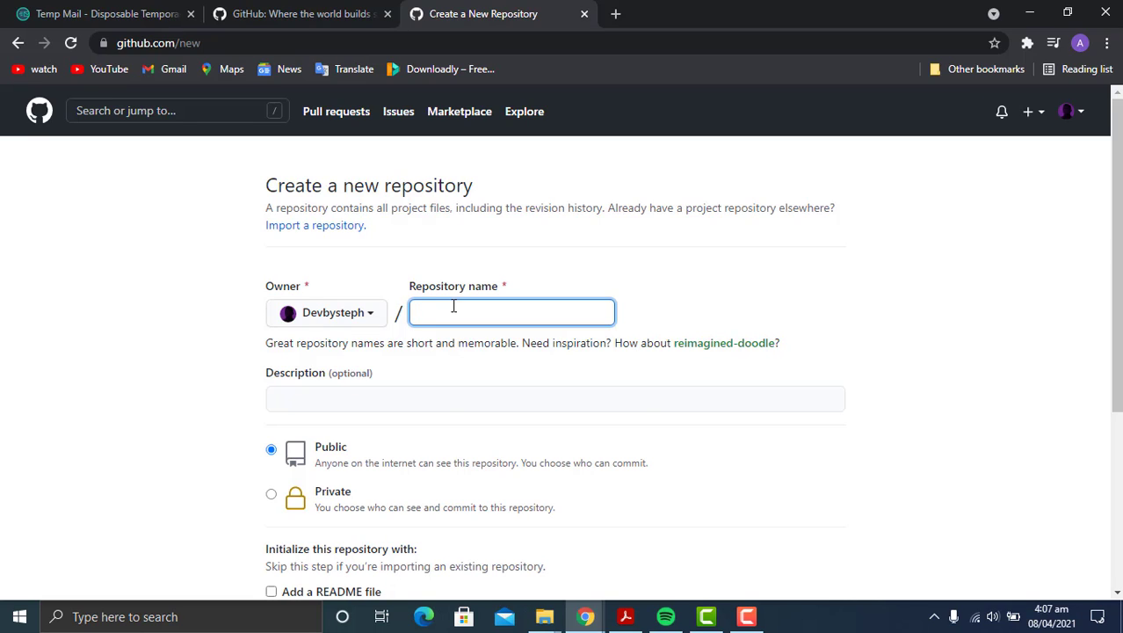
pyautogui.write('music')
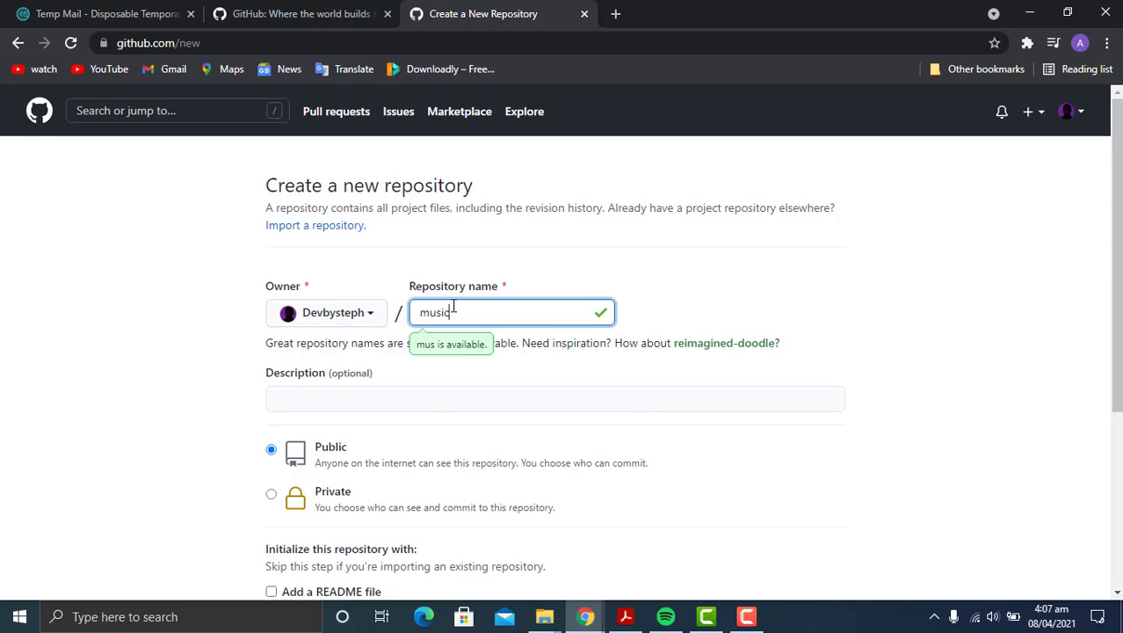
pyautogui.write('sync')
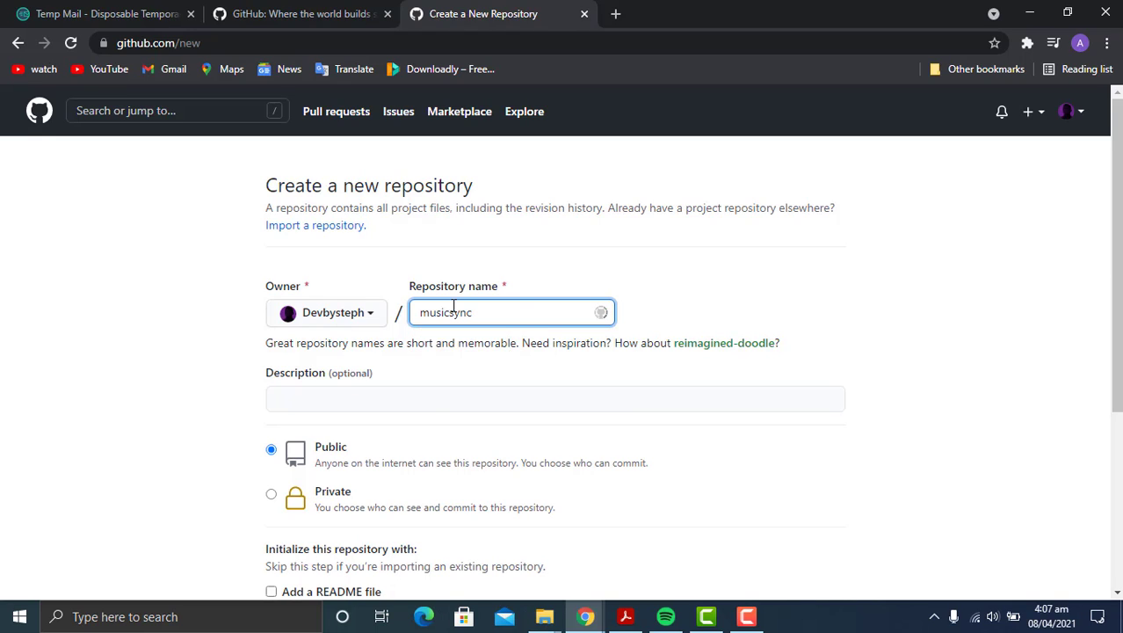
pyautogui.scroll(-1, 488, 361)
# Step: Enter 'my musicsync repository' as the new repository's description
pyautogui.click(413, 322)
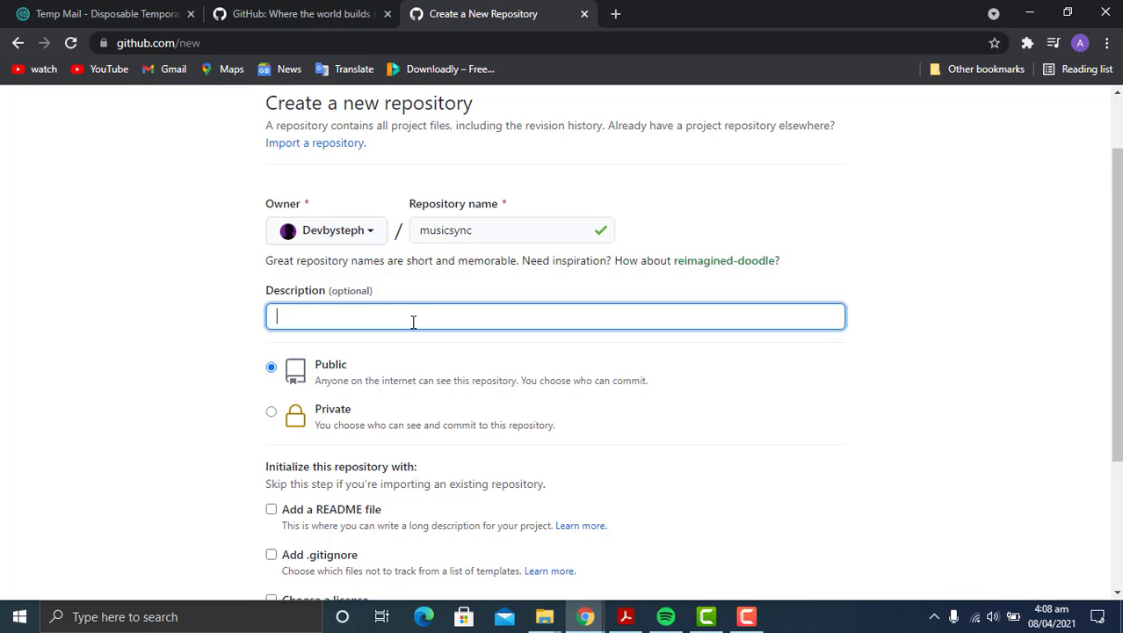
pyautogui.write('my musicsync repos')
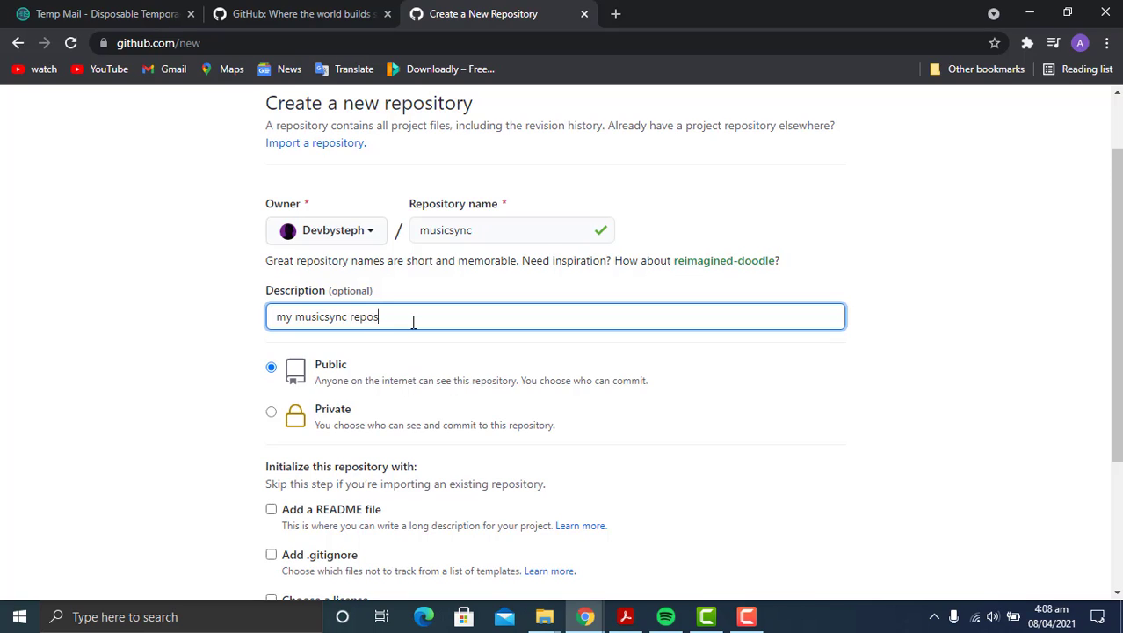
pyautogui.write('itory')
pyautogui.scroll(-2, 410, 343)
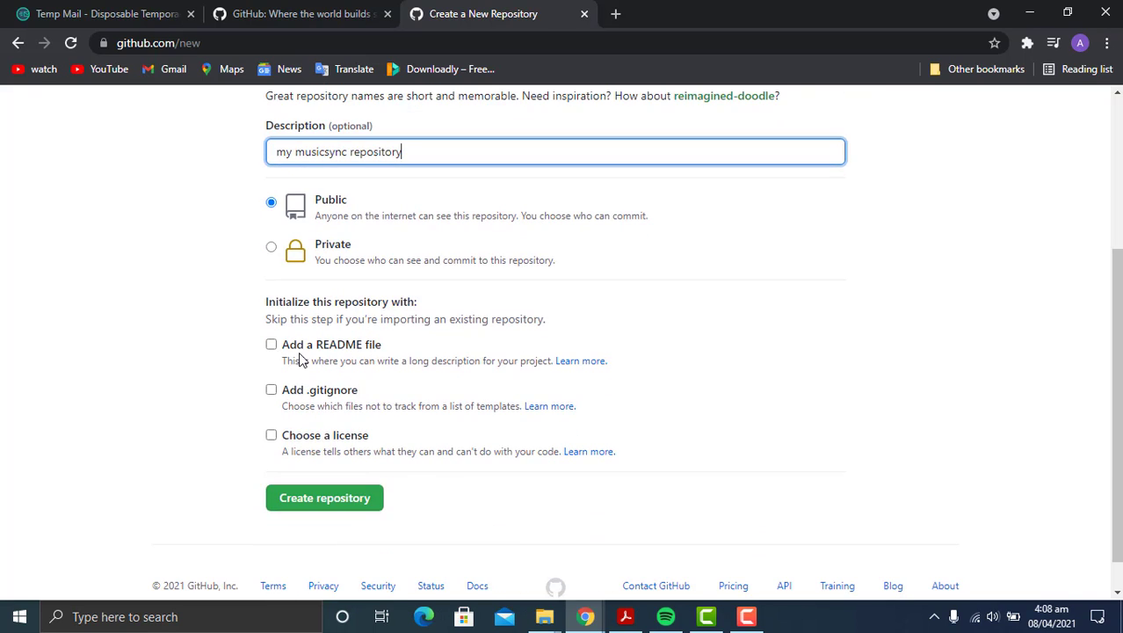
pyautogui.scroll(1, 327, 236)
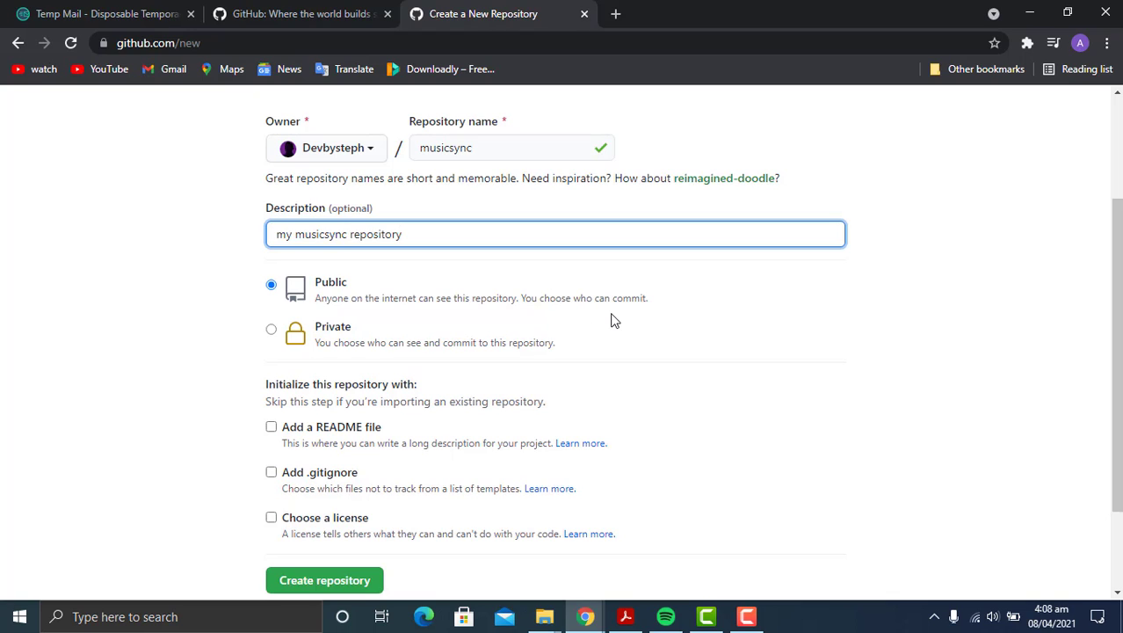
# Step: Keep the repository's visibility Public after briefly selecting Private
pyautogui.click(271, 331)
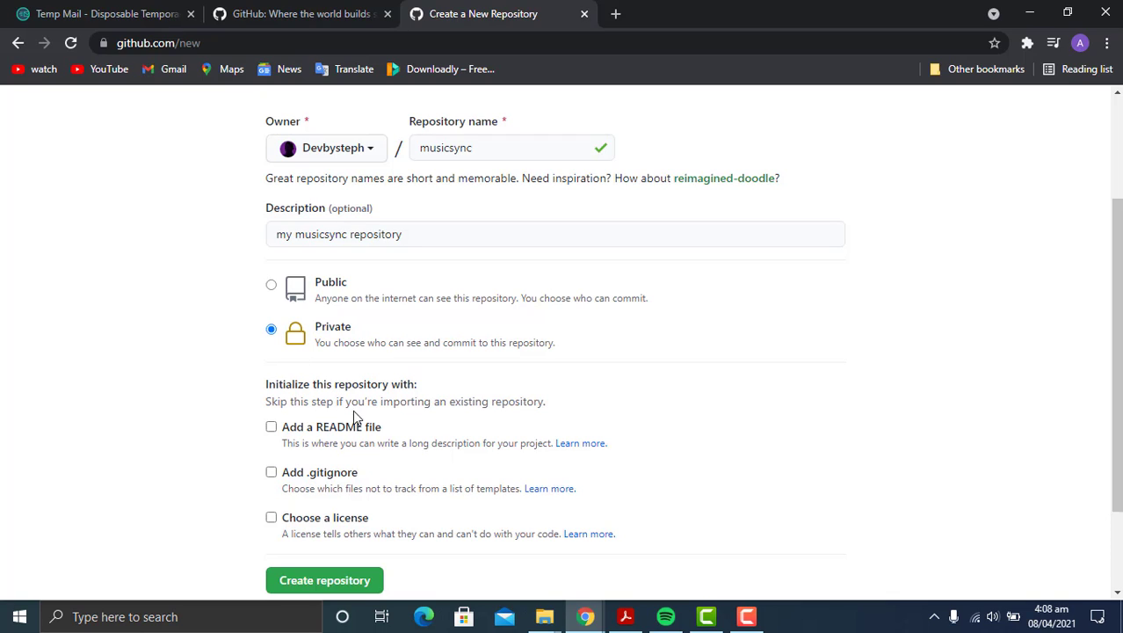
pyautogui.click(271, 284)
pyautogui.scroll(-2, 344, 310)
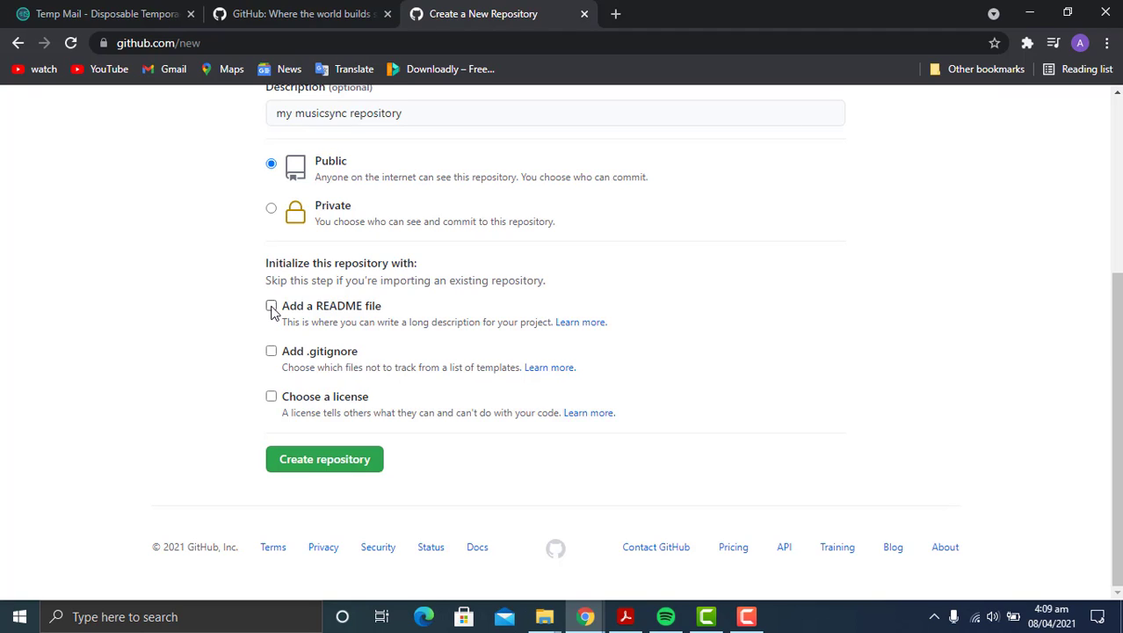
# Step: Tick 'Add a README file' and create the public musicsync repository
pyautogui.click(271, 307)
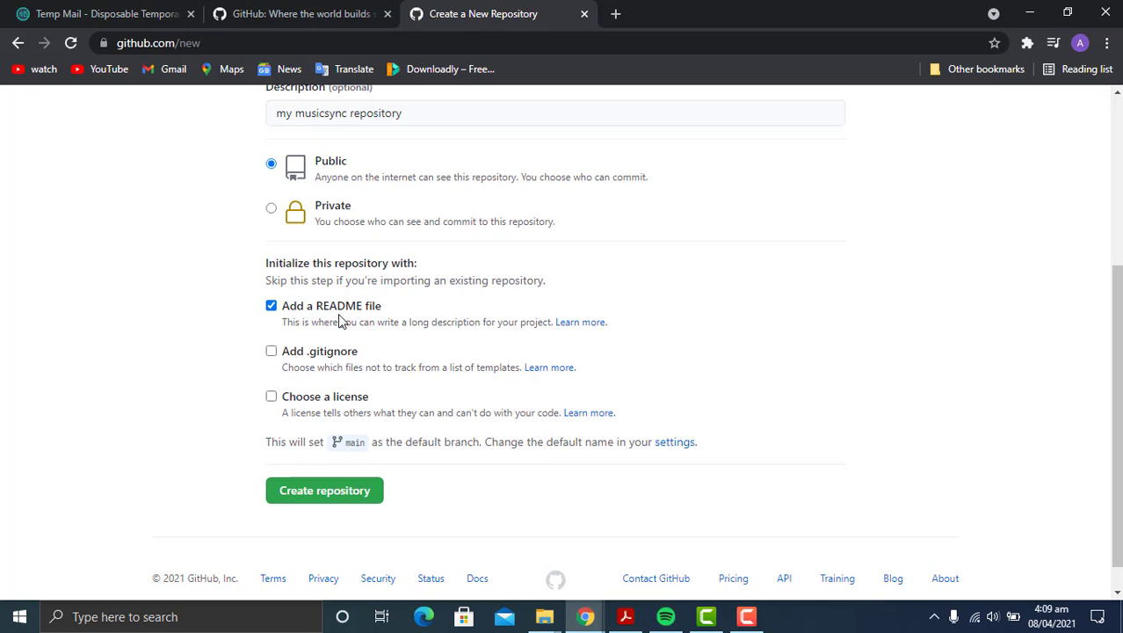
pyautogui.scroll(-1, 341, 322)
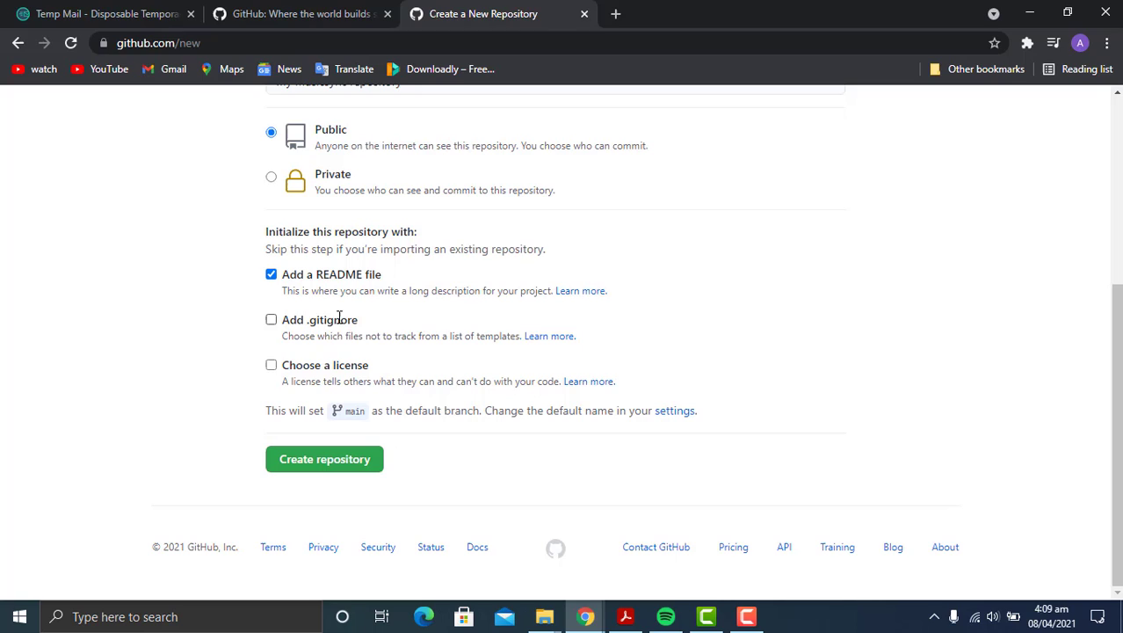
pyautogui.click(361, 464)
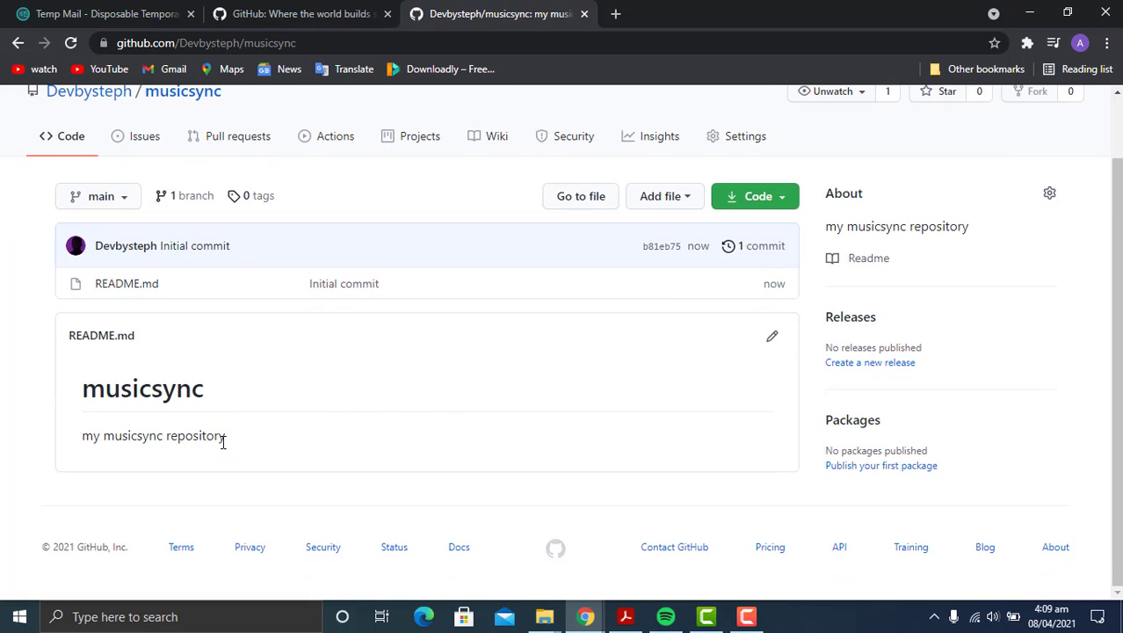
pyautogui.moveTo(221, 441); pyautogui.dragTo(266, 437)
pyautogui.click(144, 434)
# Step: Edit README.md so line 2 reads 'my musicsync repository, created using HTML, CSS, and JAVASCRIPT'
pyautogui.click(773, 342)
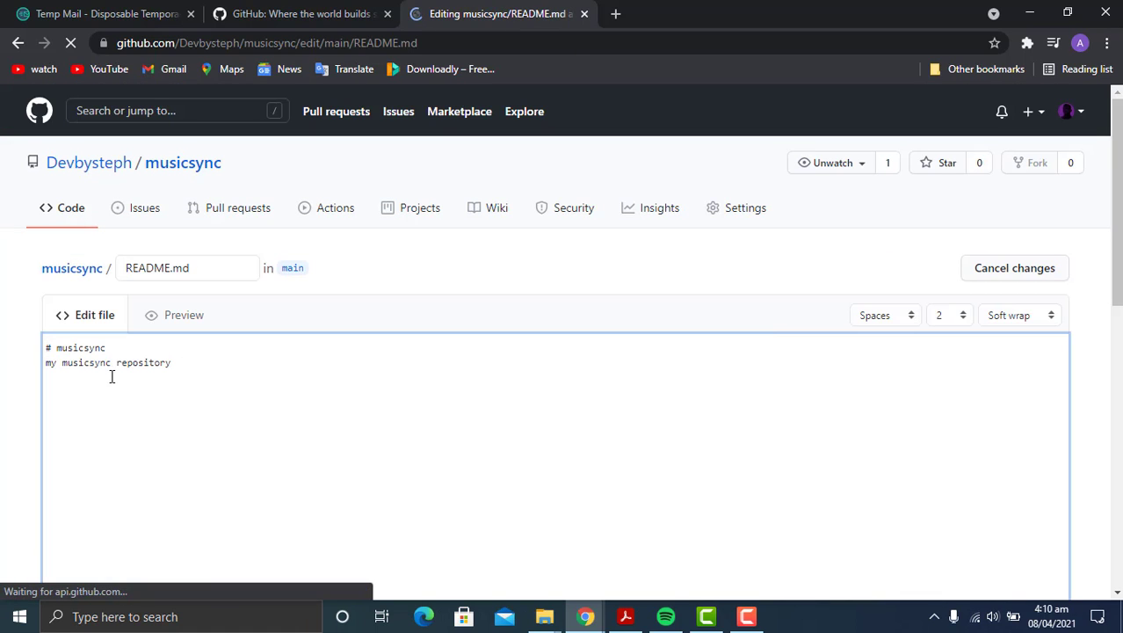
pyautogui.click(90, 369)
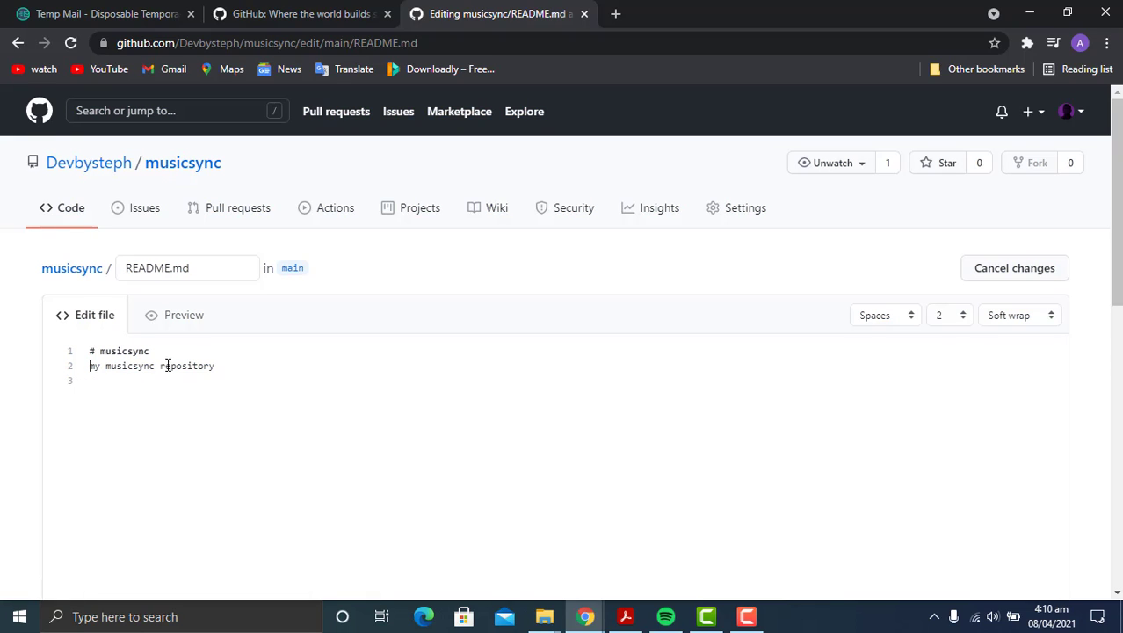
pyautogui.click(226, 366)
pyautogui.write(',')
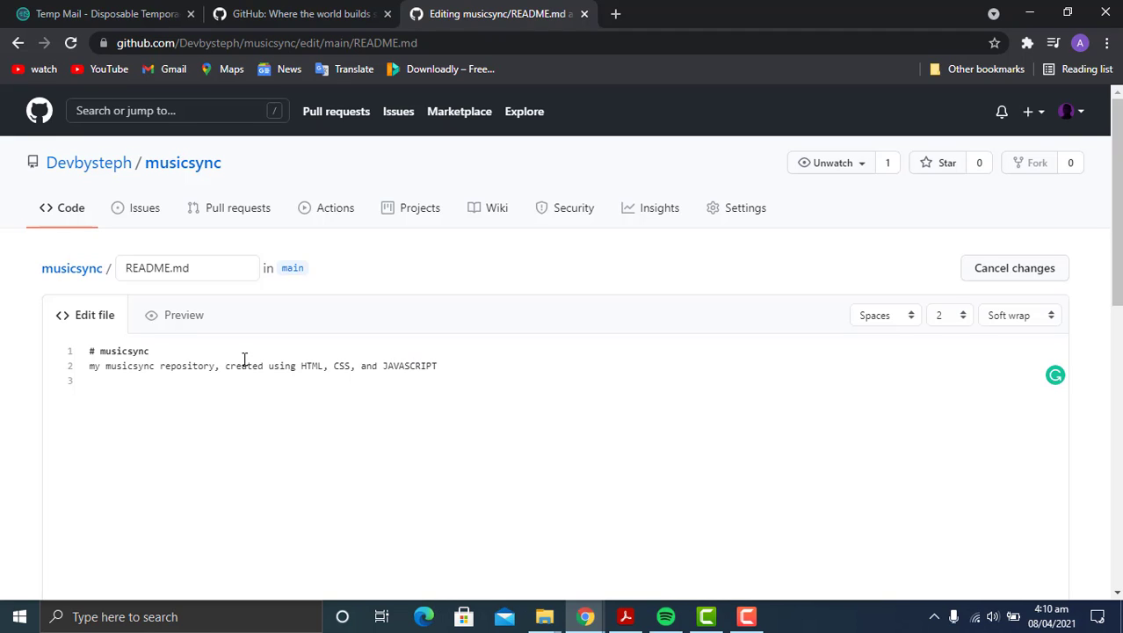
pyautogui.scroll(-15, 246, 360)
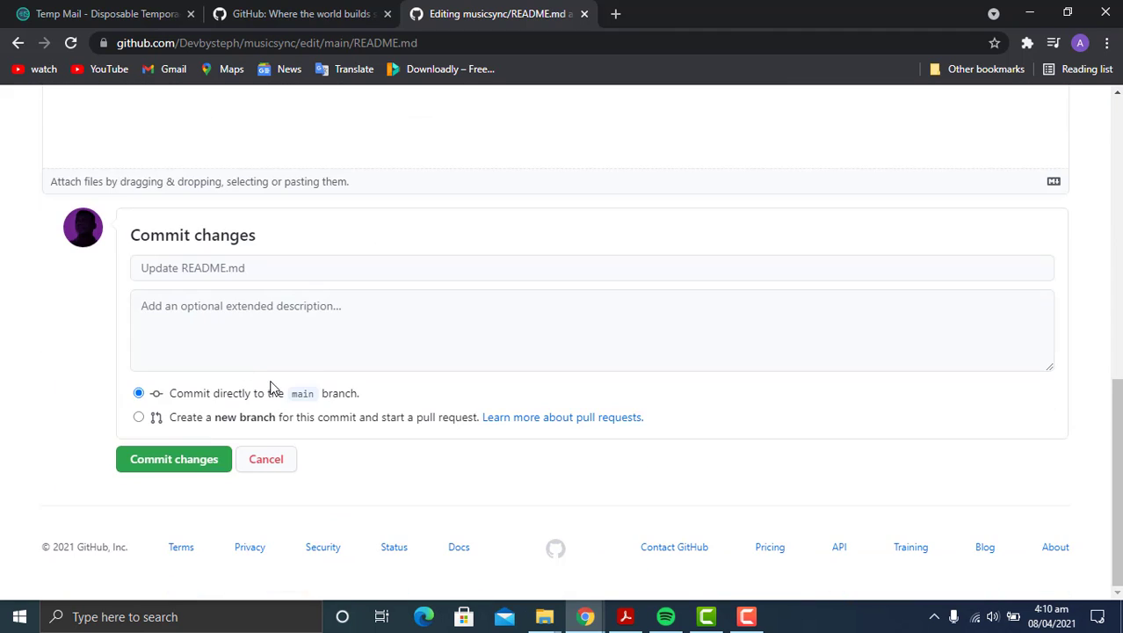
pyautogui.scroll(15, 273, 390)
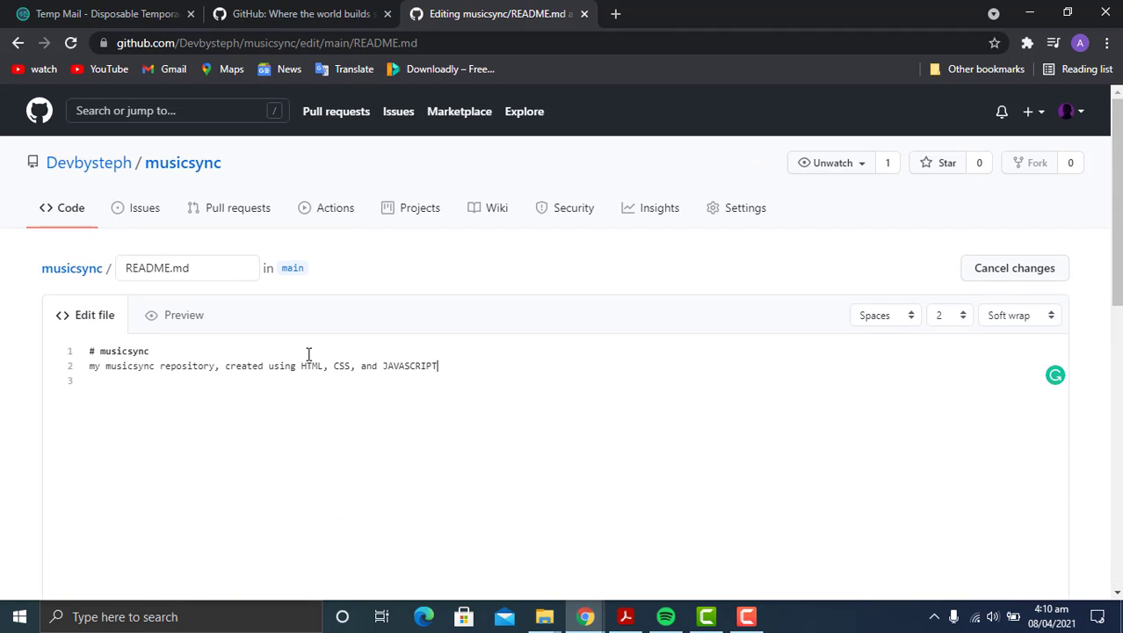
pyautogui.scroll(-10, 318, 358)
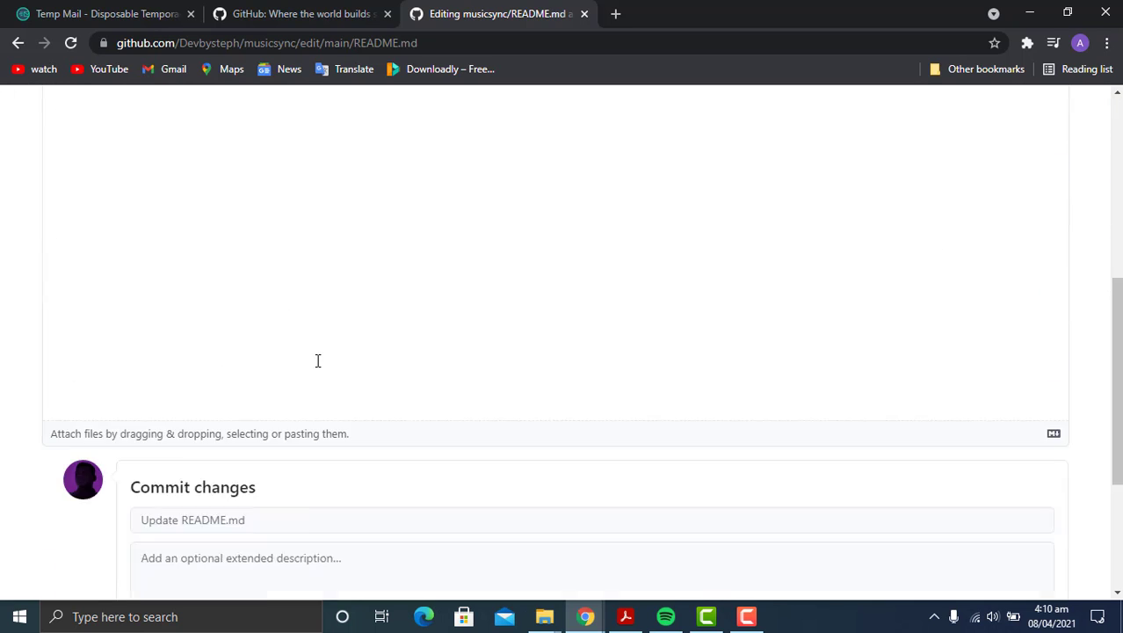
pyautogui.scroll(2, 290, 255)
pyautogui.scroll(10, 291, 256)
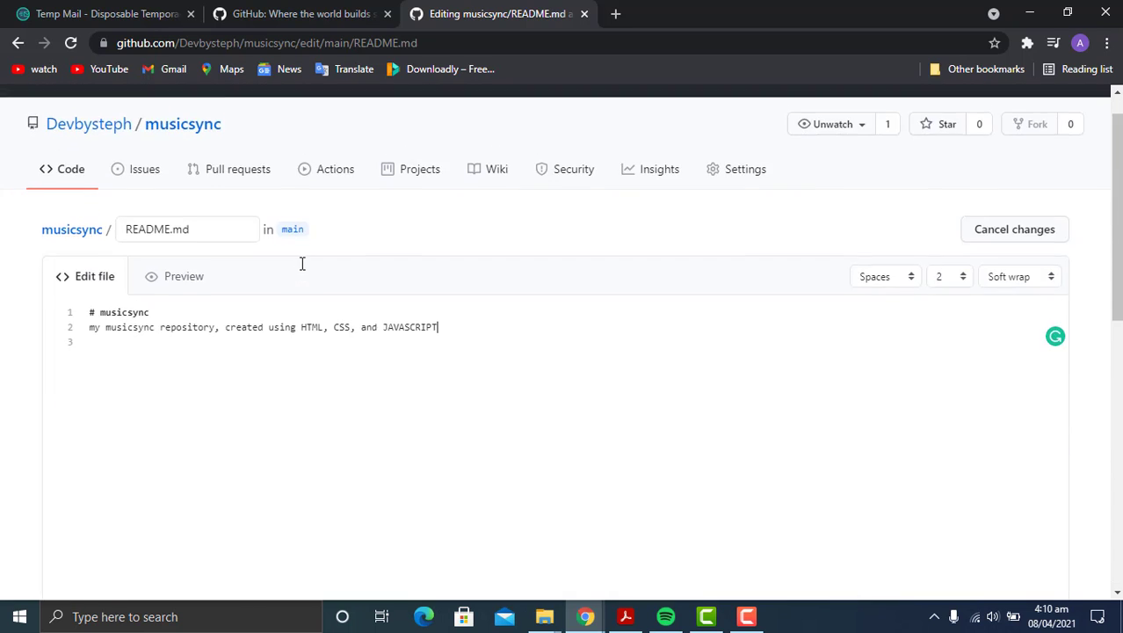
pyautogui.scroll(-12, 301, 264)
pyautogui.scroll(10, 246, 307)
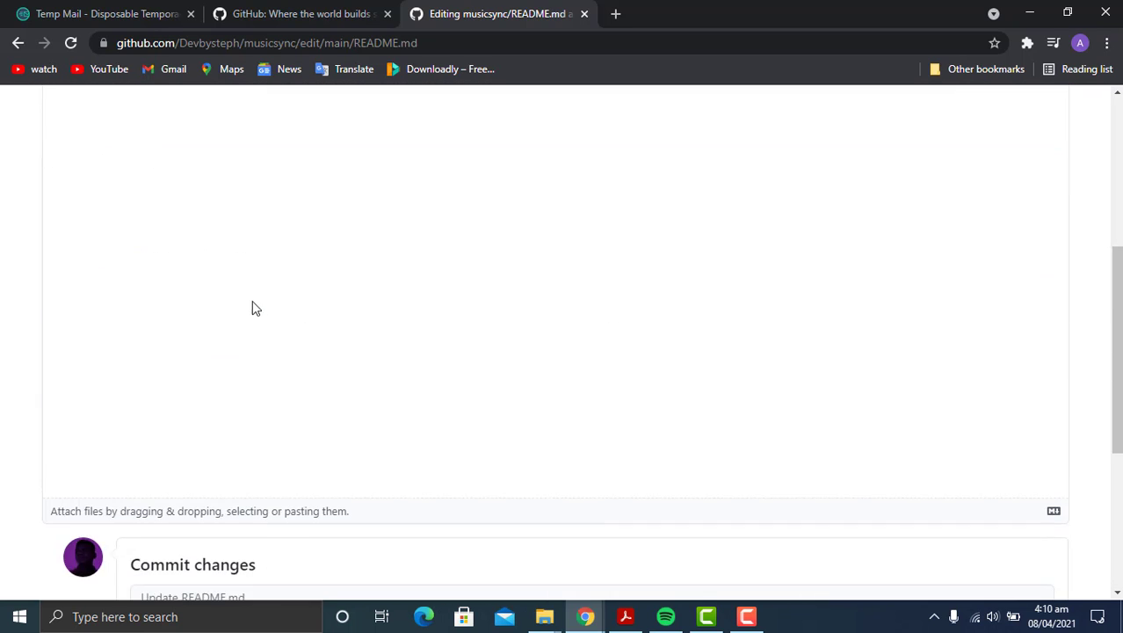
pyautogui.scroll(-9, 256, 300)
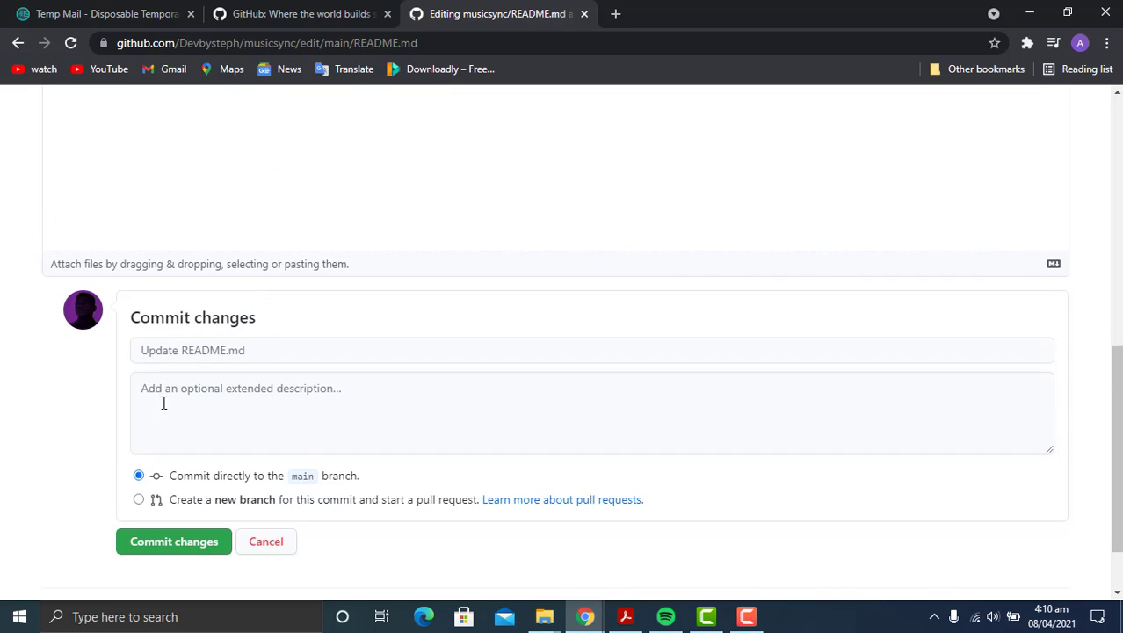
pyautogui.scroll(-2, 173, 418)
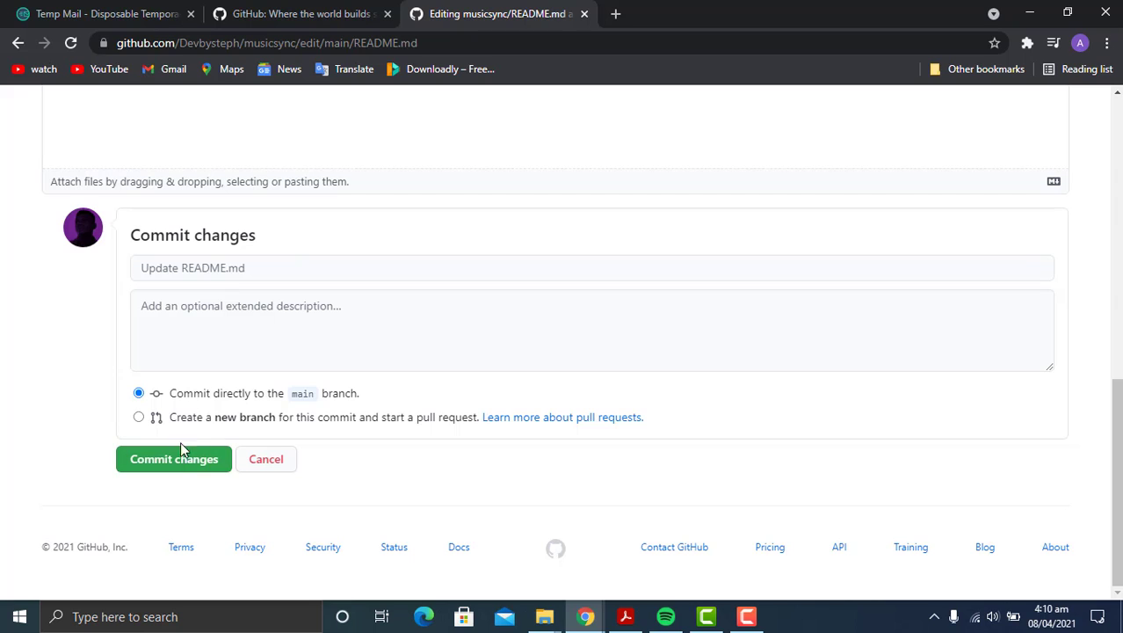
# Step: Commit the README edit and return to the musicsync repository page showing 2 commits
pyautogui.click(179, 464)
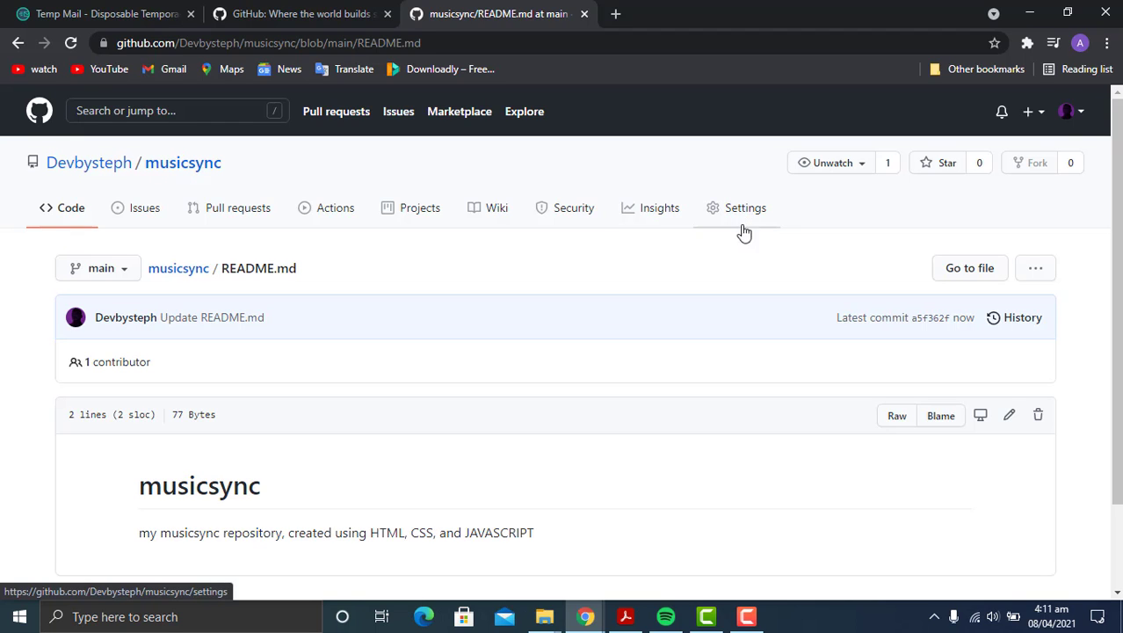
pyautogui.scroll(-2, 342, 352)
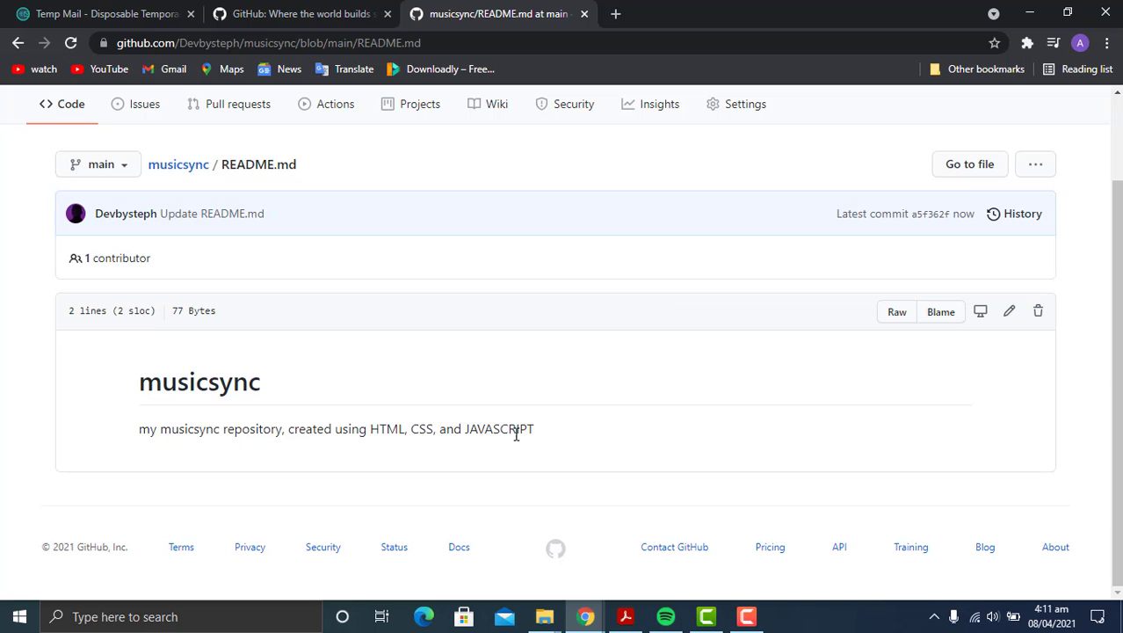
pyautogui.scroll(2, 534, 434)
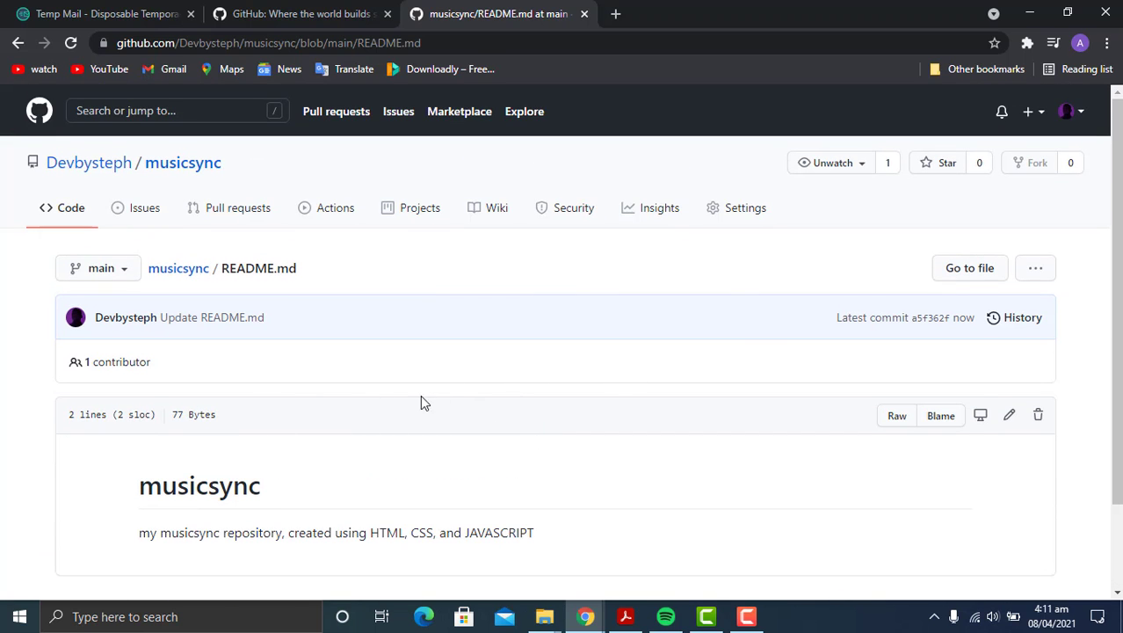
pyautogui.scroll(-2, 422, 402)
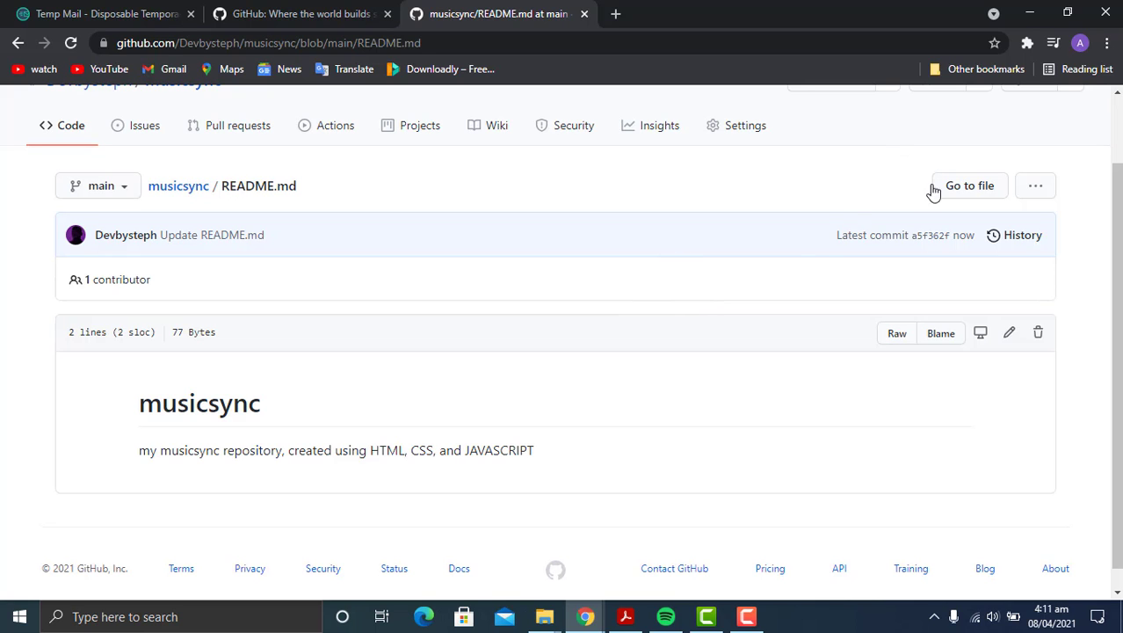
pyautogui.scroll(2, 499, 329)
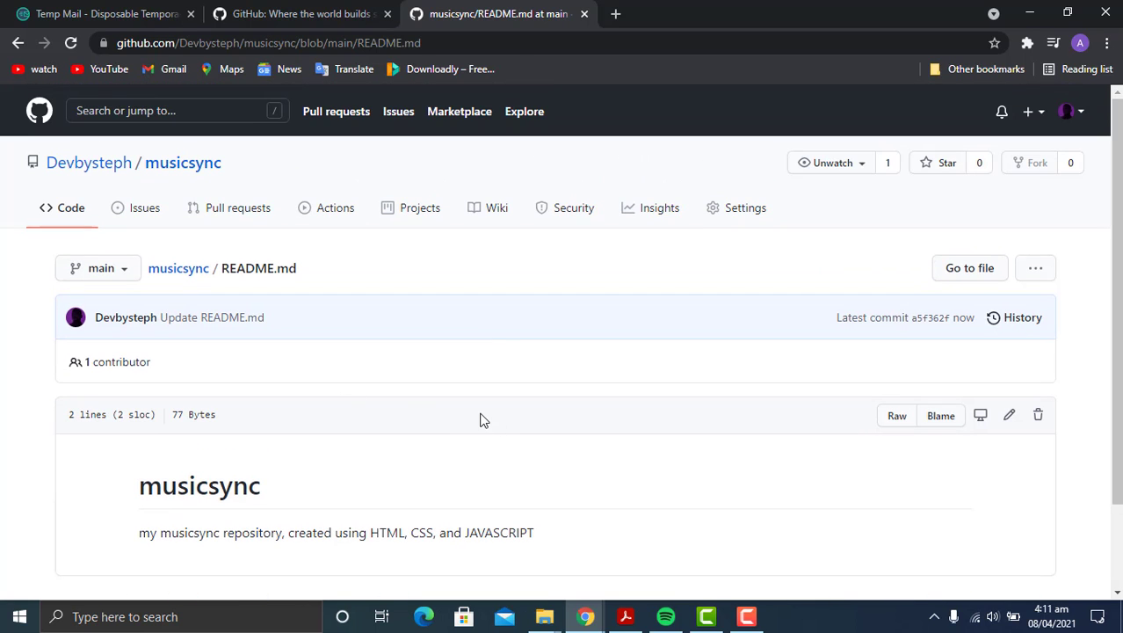
pyautogui.click(191, 271)
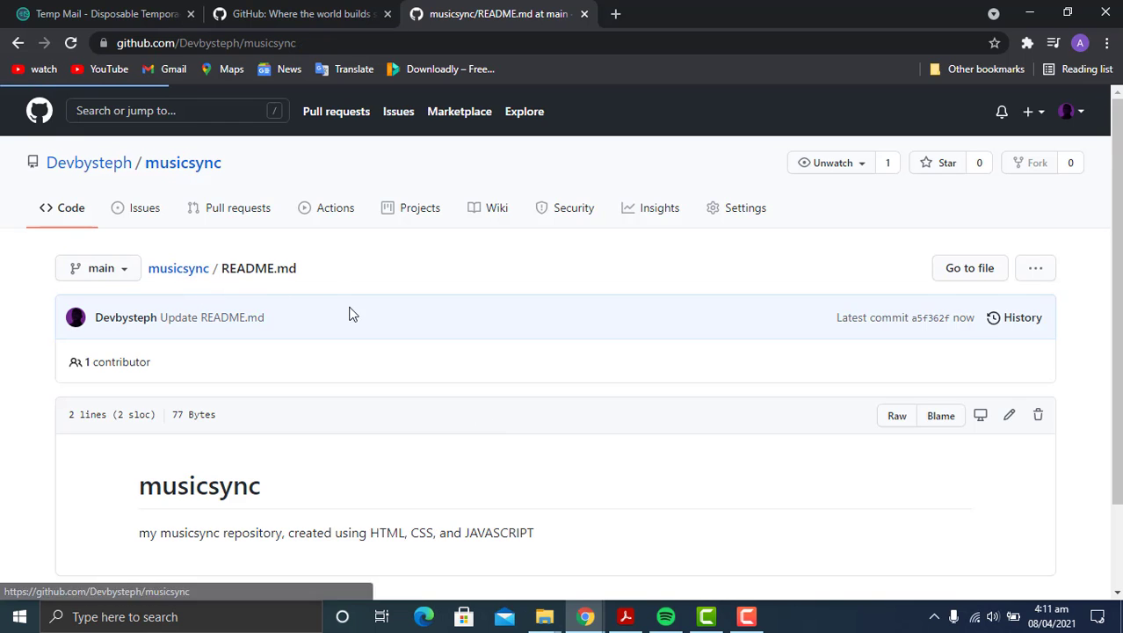
pyautogui.scroll(-1, 230, 338)
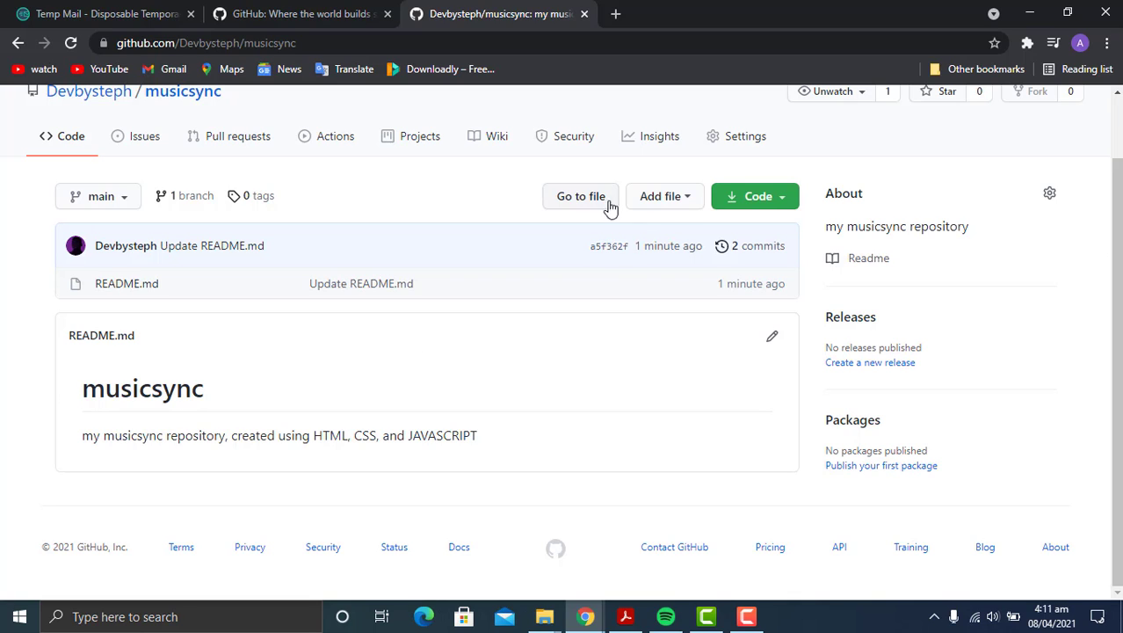
# Step: Choose Add file > Upload files to reach musicsync's upload page
pyautogui.click(679, 206)
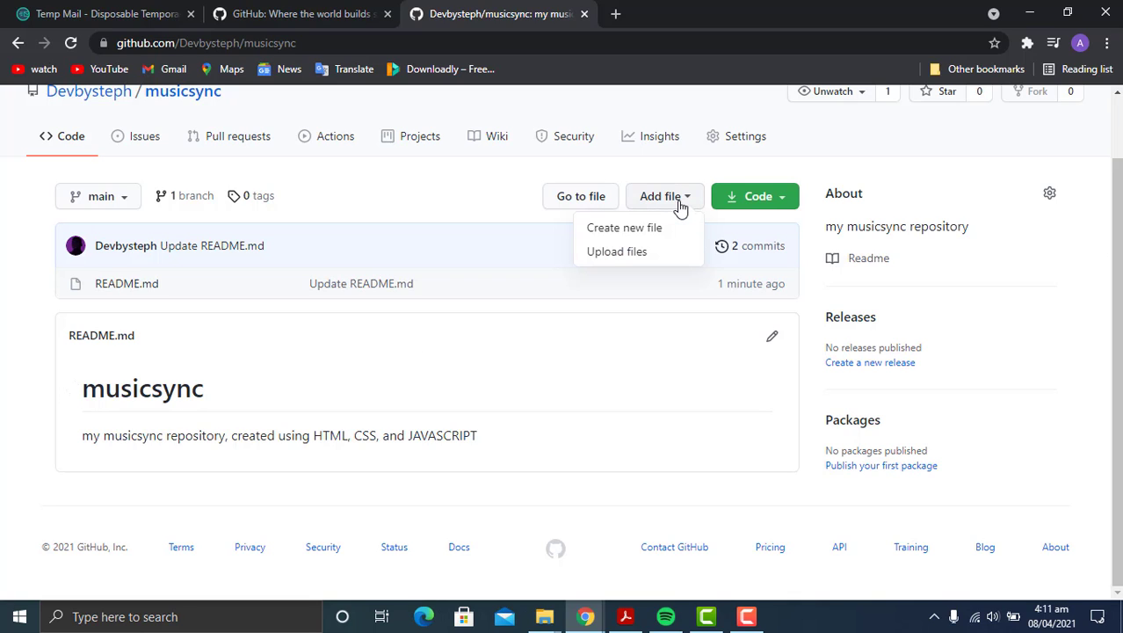
pyautogui.click(663, 255)
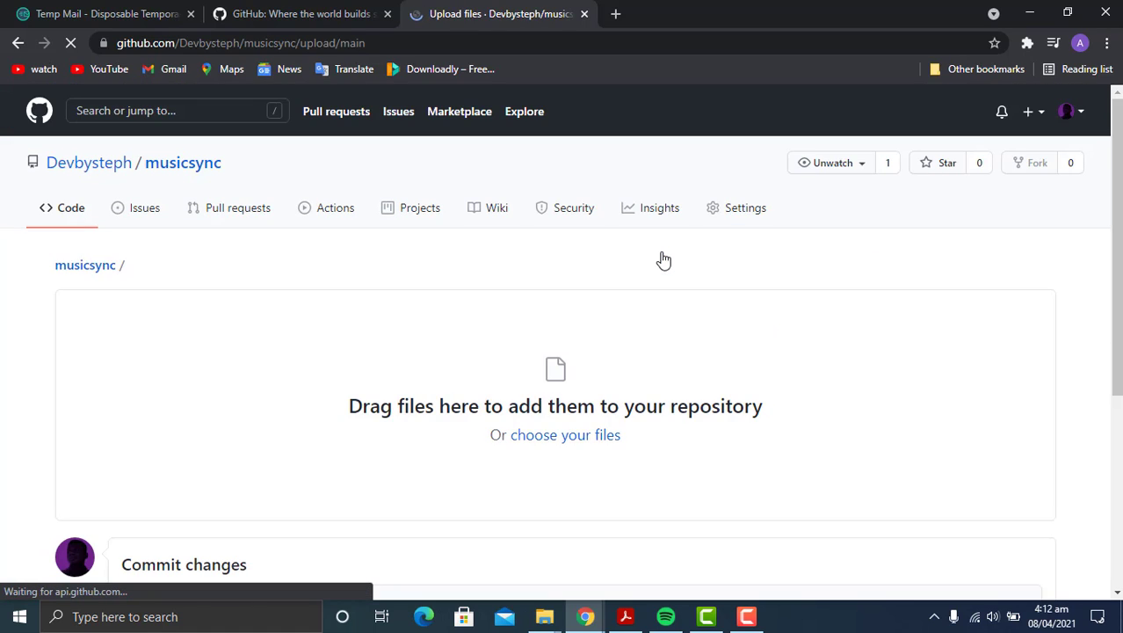
pyautogui.scroll(-5, 553, 394)
pyautogui.scroll(3, 528, 288)
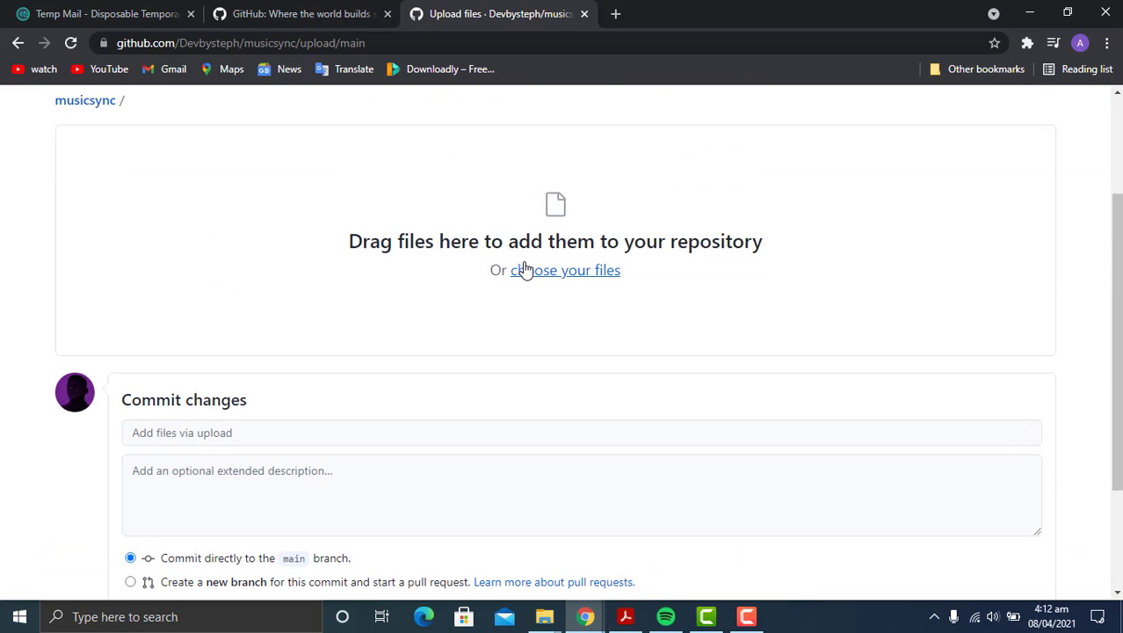
pyautogui.scroll(1, 562, 370)
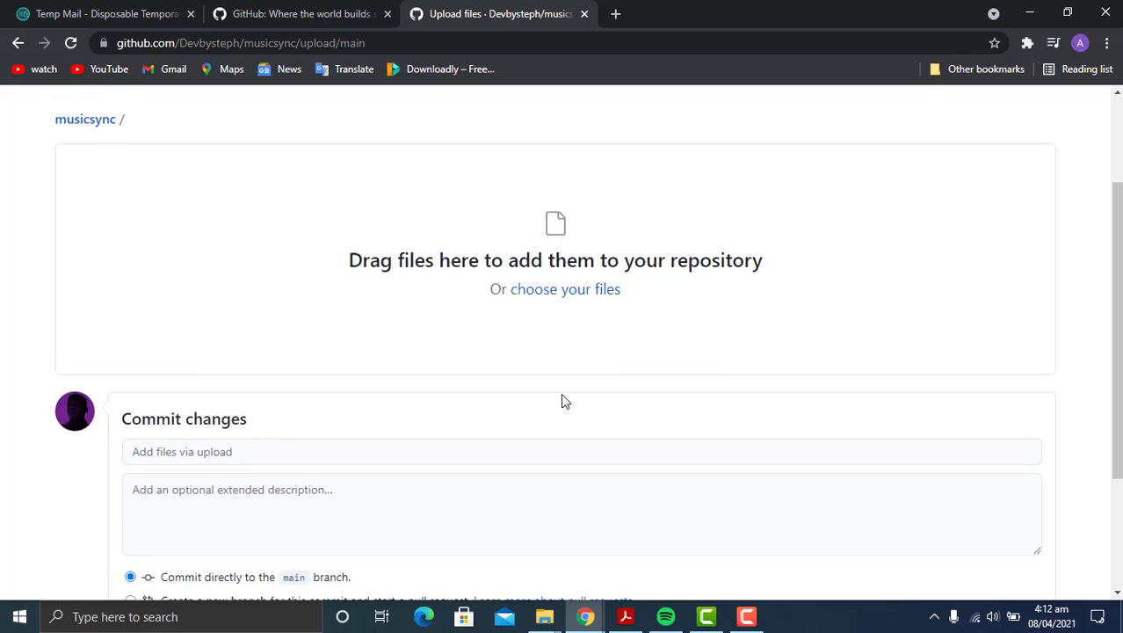
pyautogui.scroll(-3, 567, 395)
pyautogui.moveTo(545, 617)
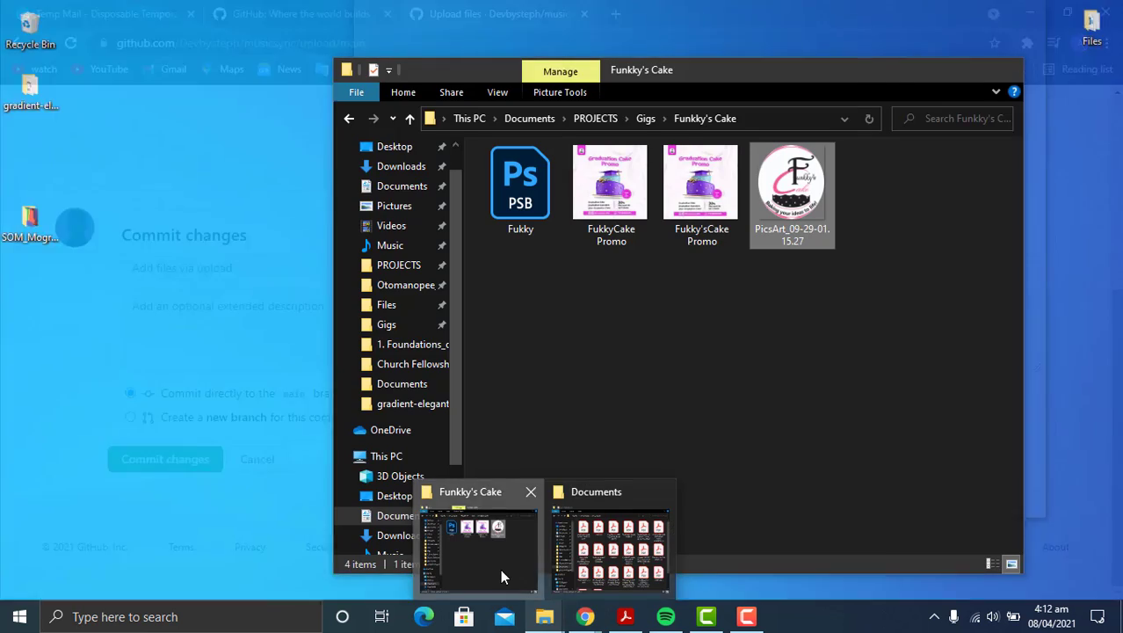
# Step: In File Explorer, navigate to Documents > PROJECTS > WEB DEV
pyautogui.click(501, 569)
pyautogui.scroll(-3, 378, 374)
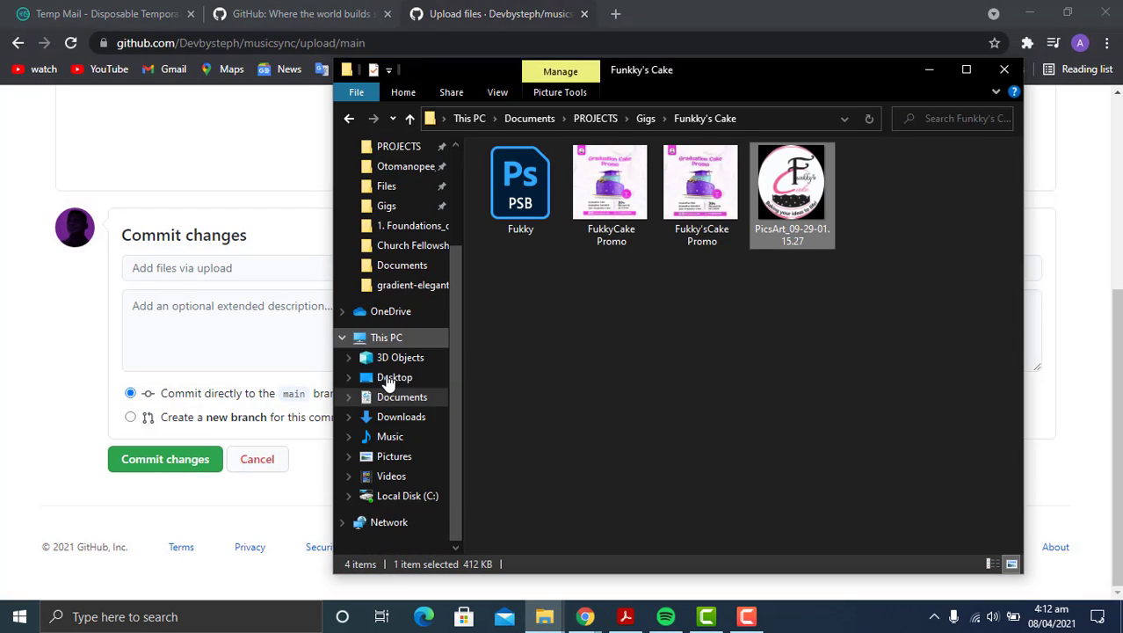
pyautogui.scroll(2, 413, 350)
pyautogui.scroll(1, 414, 350)
pyautogui.click(415, 358)
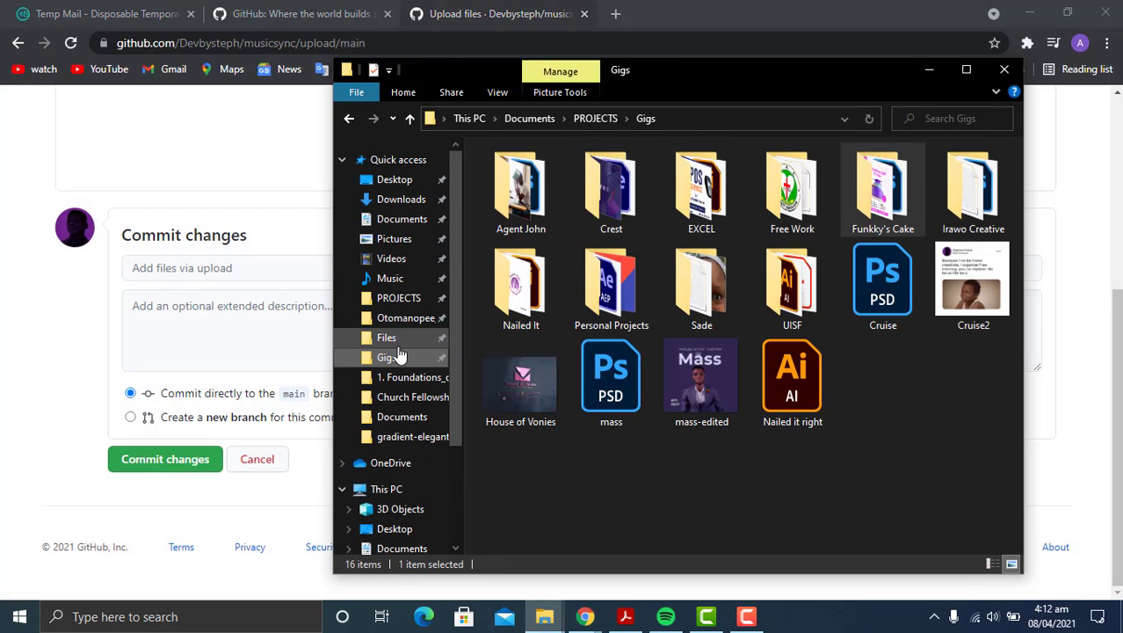
pyautogui.click(529, 117)
pyautogui.doubleClick(721, 321)
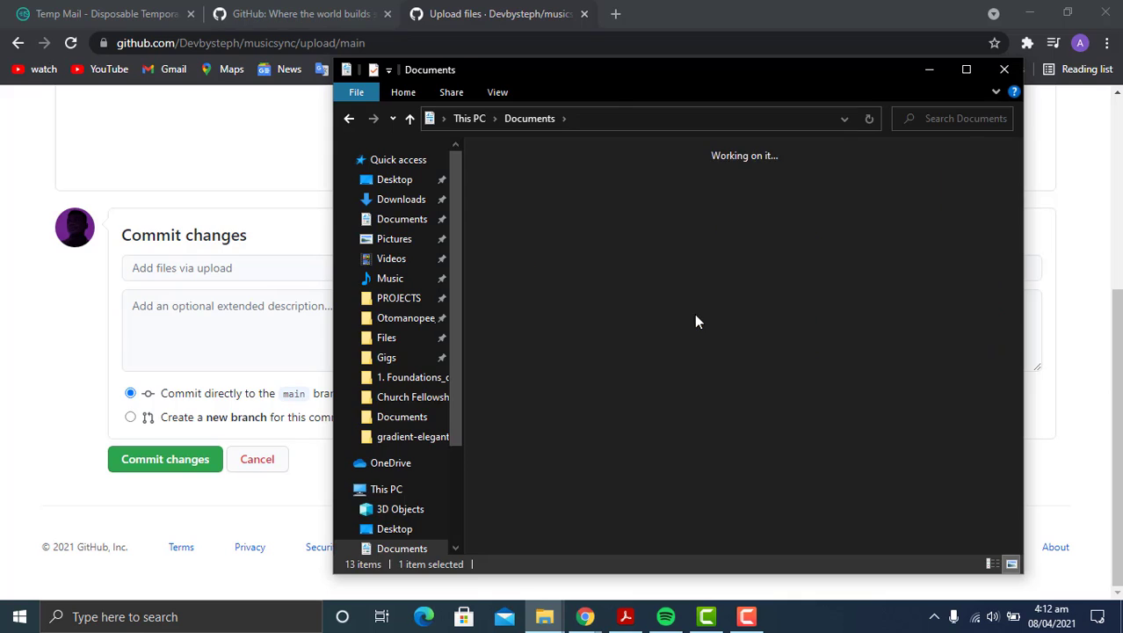
pyautogui.doubleClick(607, 300)
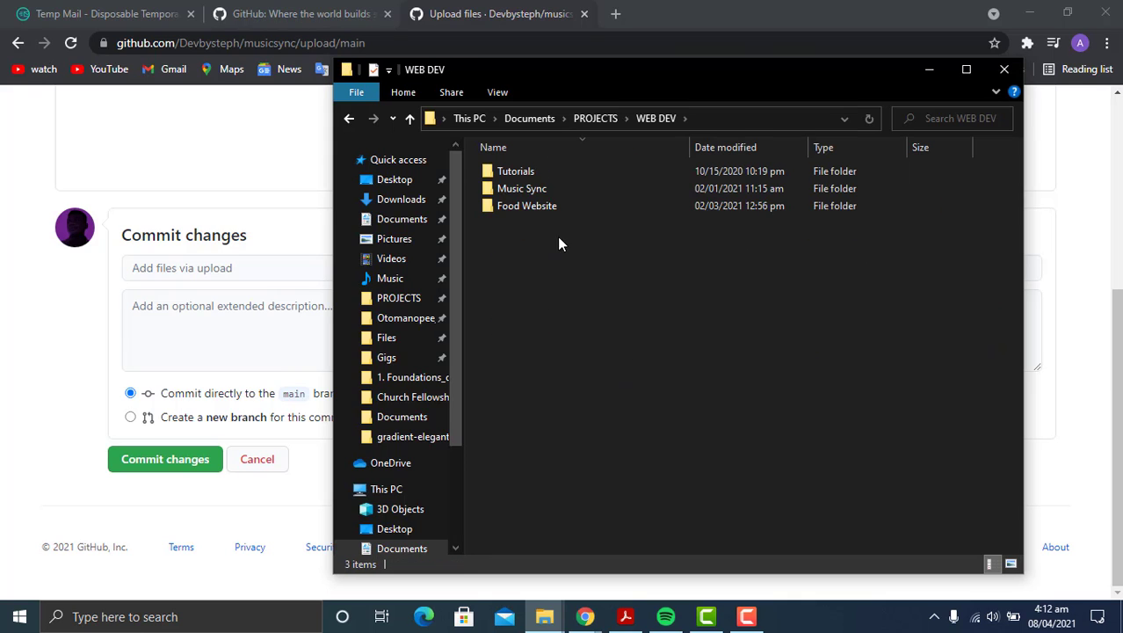
# Step: Check the nine items inside Music Sync, then go back up to WEB DEV
pyautogui.doubleClick(502, 189)
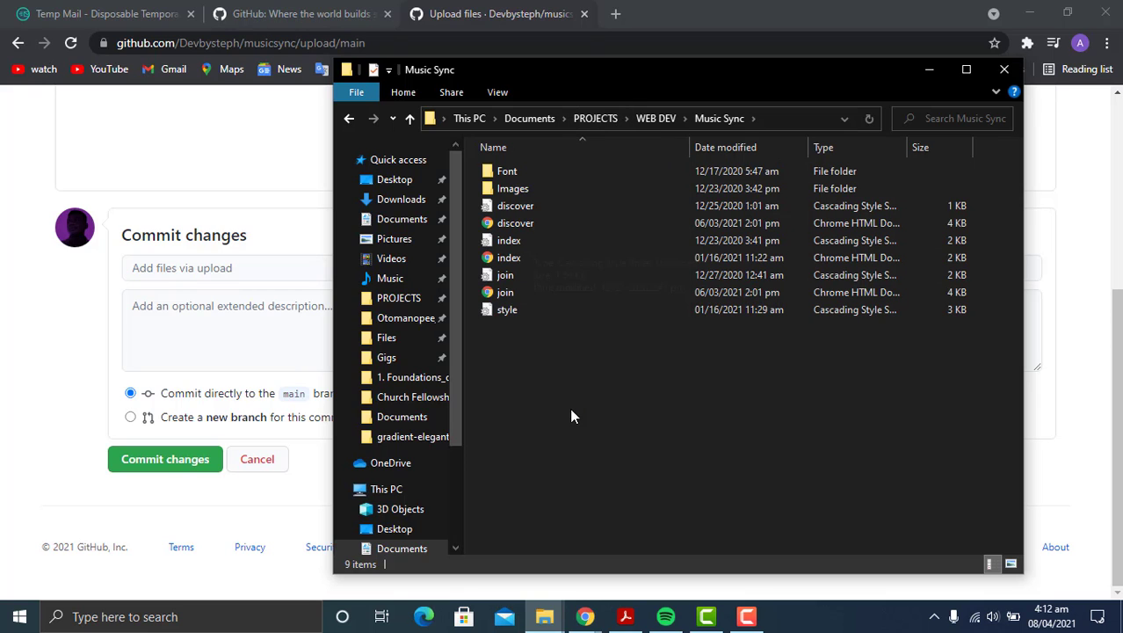
pyautogui.moveTo(583, 437); pyautogui.dragTo(537, 155)
pyautogui.moveTo(663, 464); pyautogui.dragTo(552, 159)
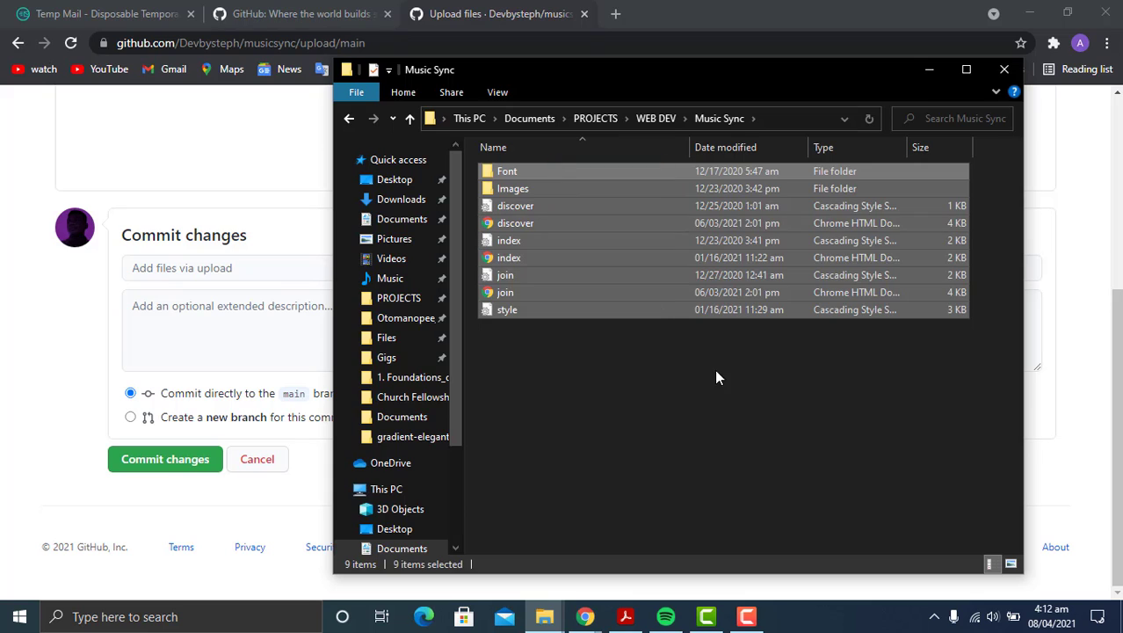
pyautogui.click(715, 373)
pyautogui.click(653, 117)
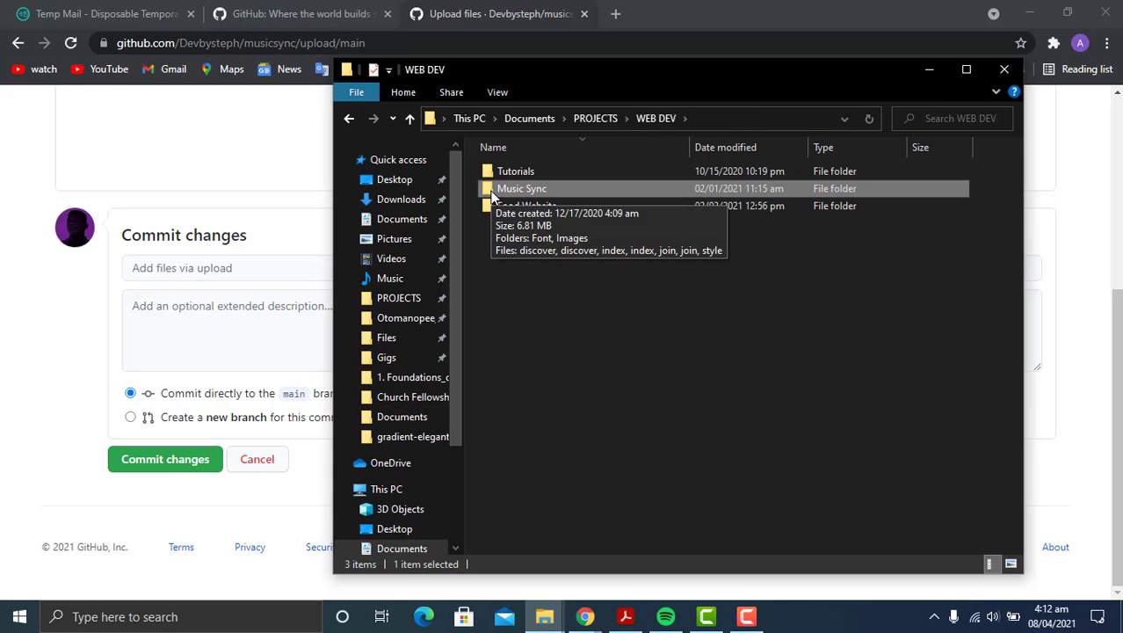
# Step: Drag the Music Sync folder onto GitHub's upload area and wait for all 38 files
pyautogui.moveTo(492, 193); pyautogui.dragTo(253, 150)
pyautogui.scroll(4, 457, 224)
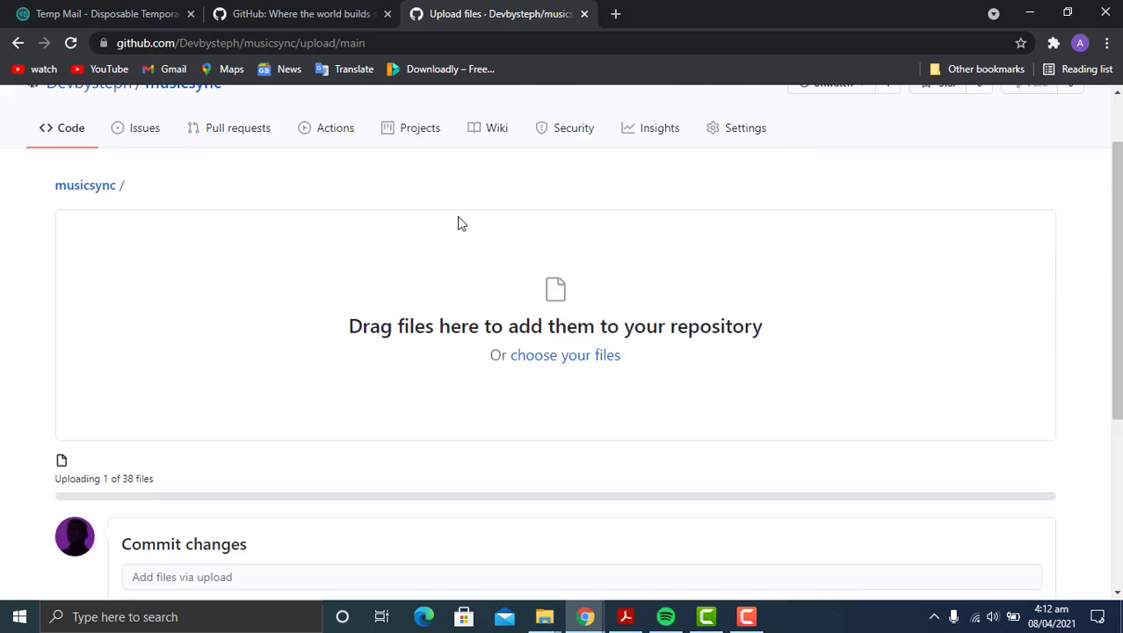
pyautogui.scroll(-1, 514, 278)
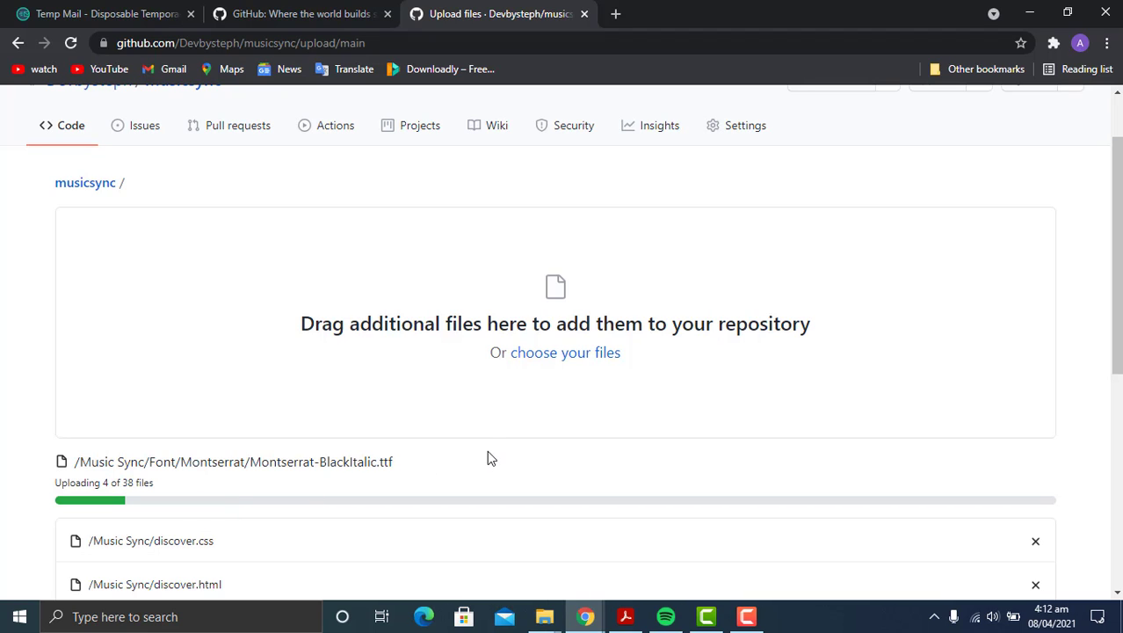
pyautogui.scroll(-1, 494, 452)
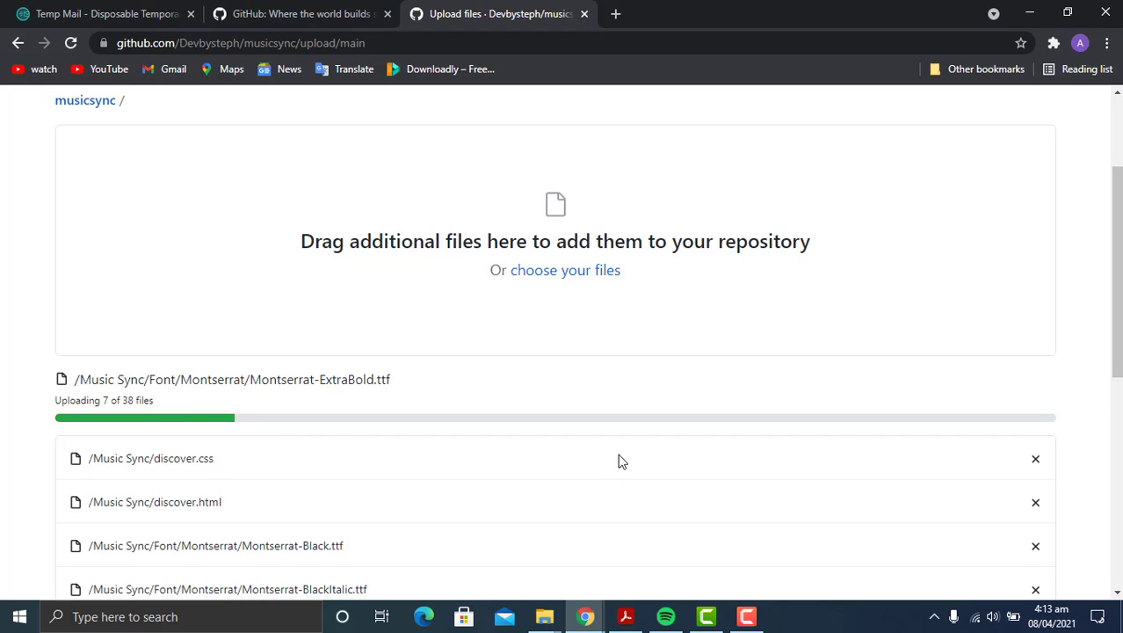
pyautogui.scroll(-1, 624, 460)
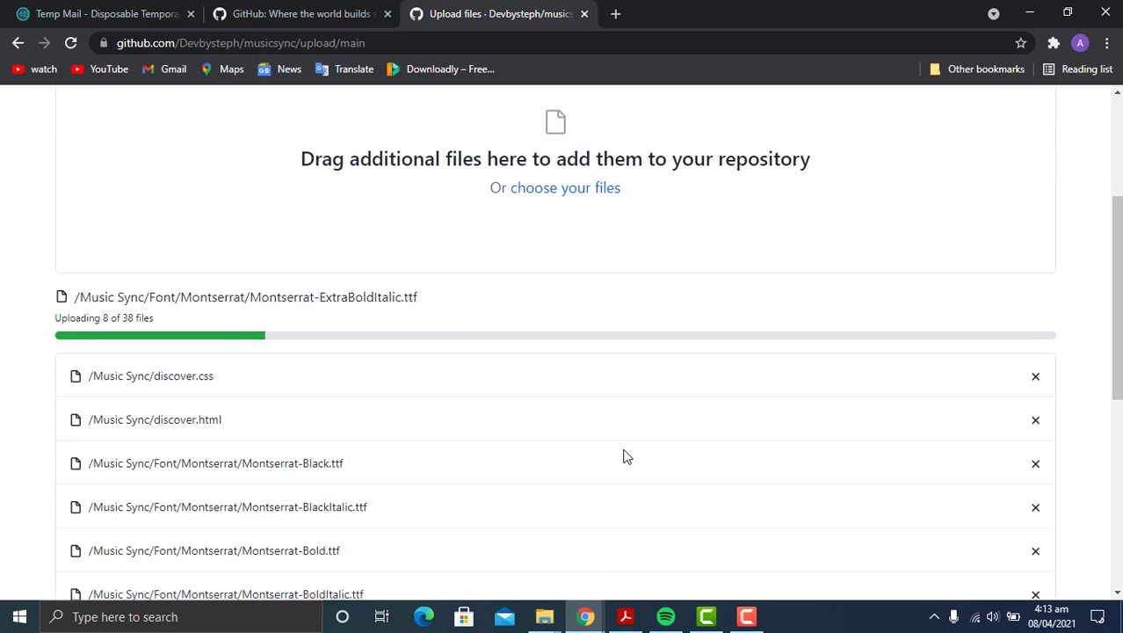
pyautogui.scroll(3, 624, 457)
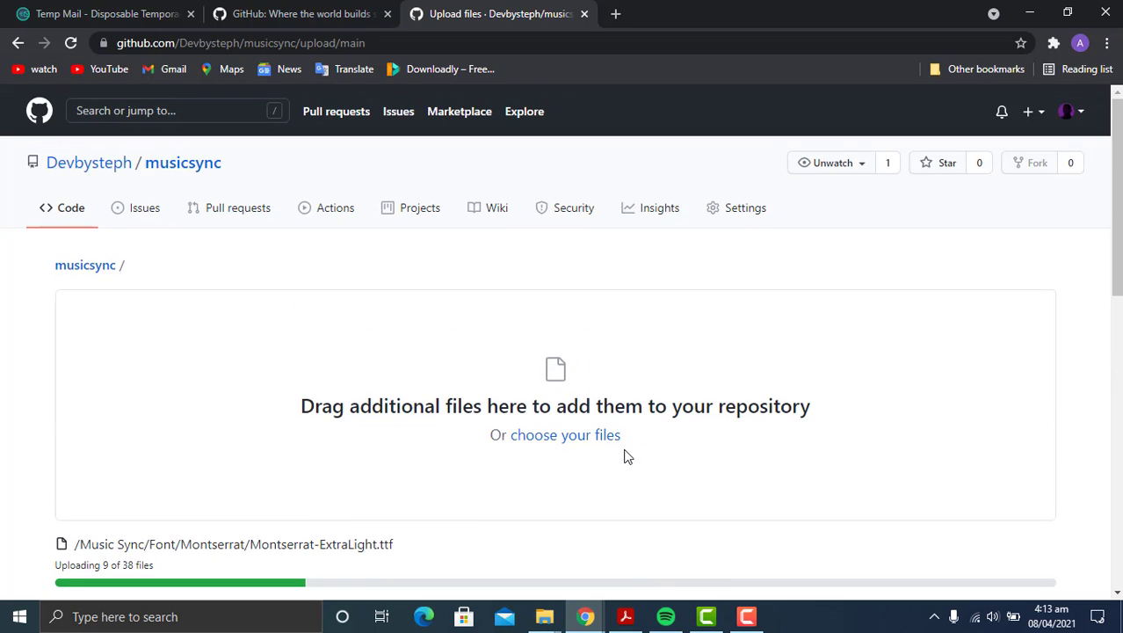
pyautogui.scroll(-1, 616, 444)
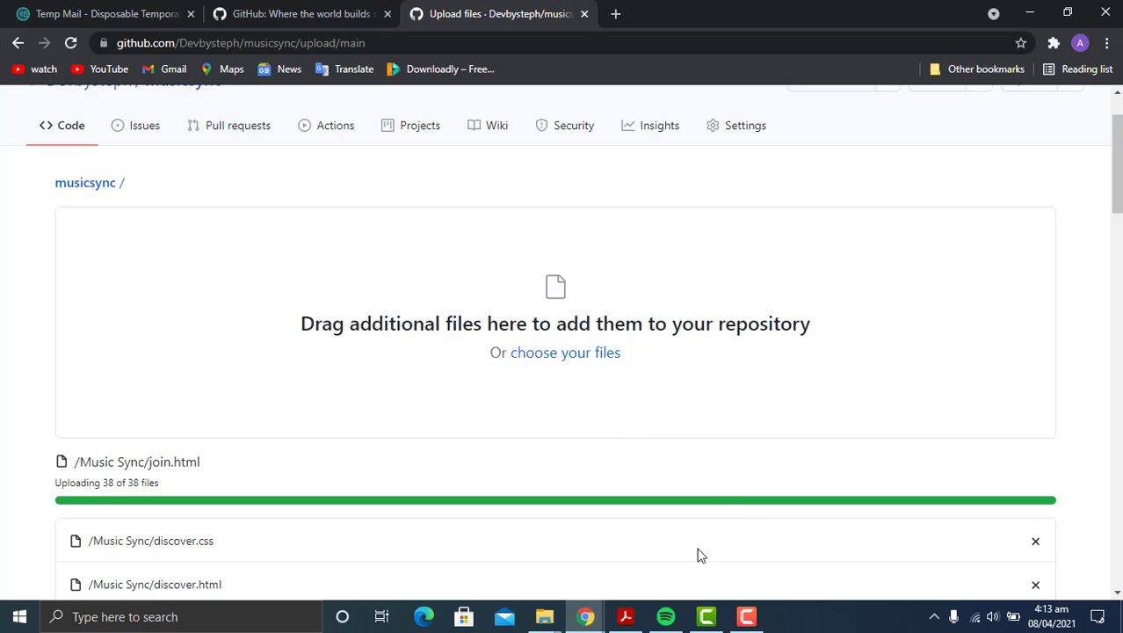
pyautogui.moveTo(703, 622)
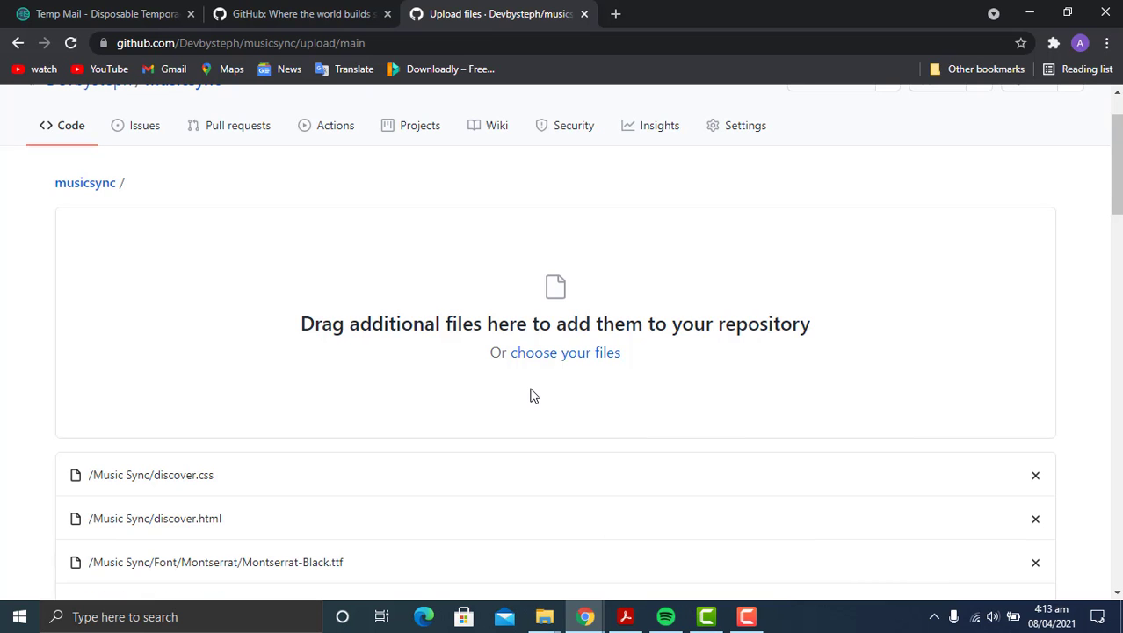
pyautogui.scroll(-15, 536, 396)
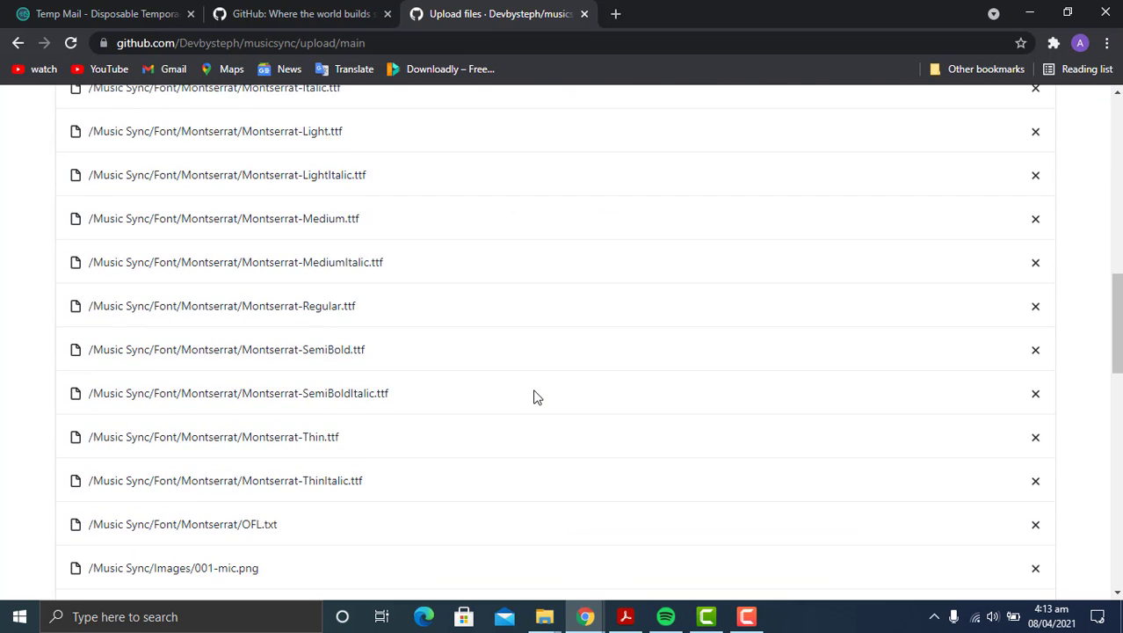
pyautogui.scroll(-5, 537, 391)
pyautogui.scroll(10, 539, 387)
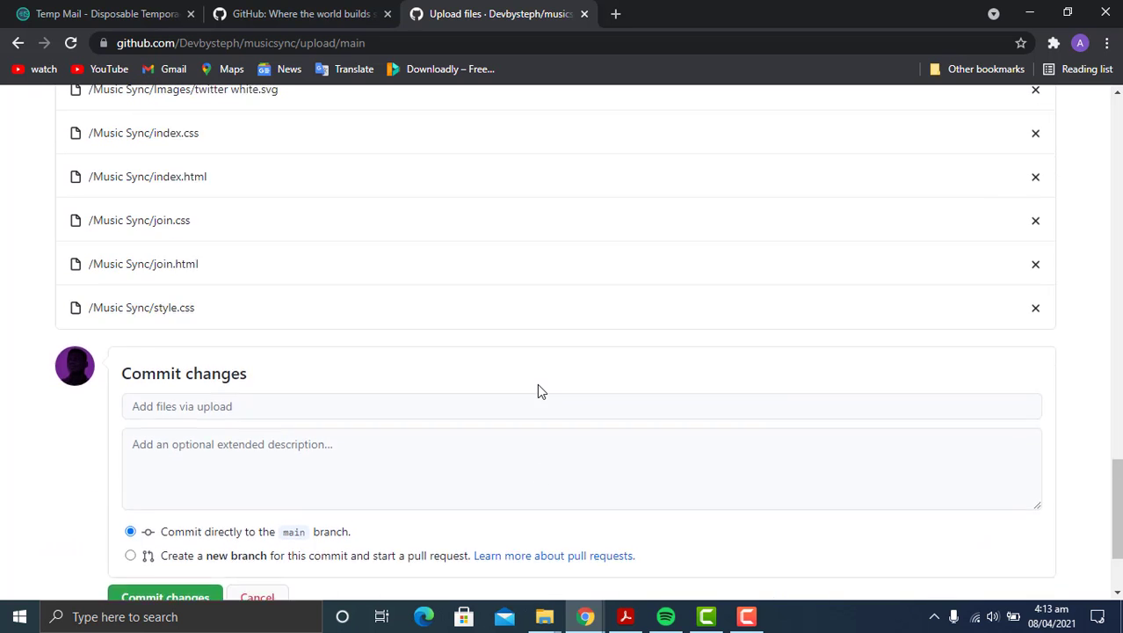
pyautogui.scroll(10, 542, 387)
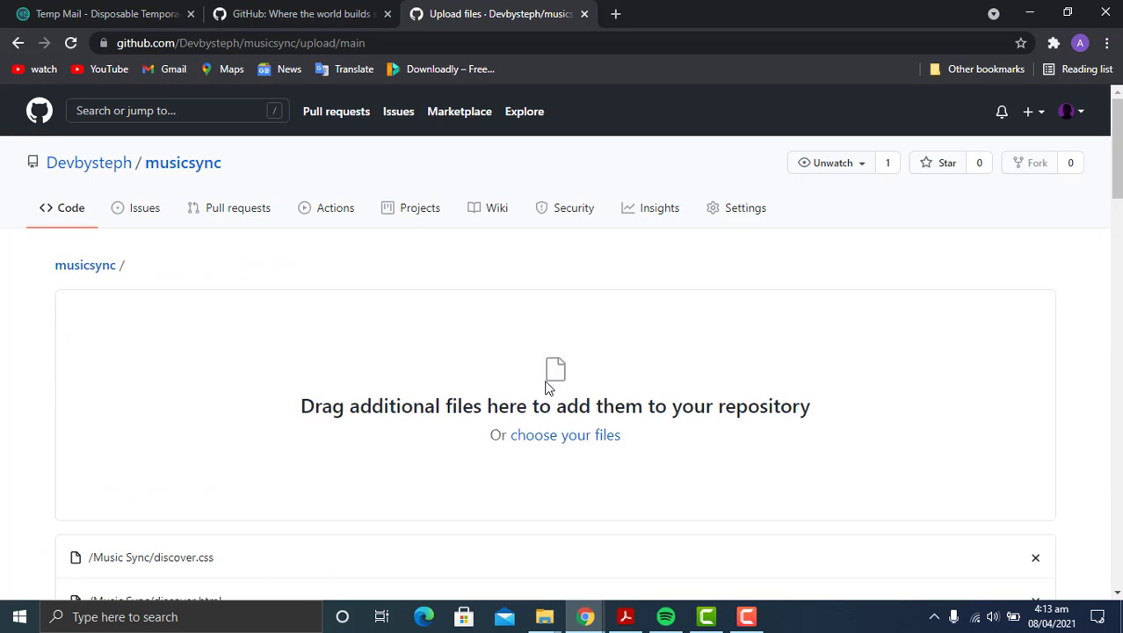
pyautogui.scroll(-20, 545, 387)
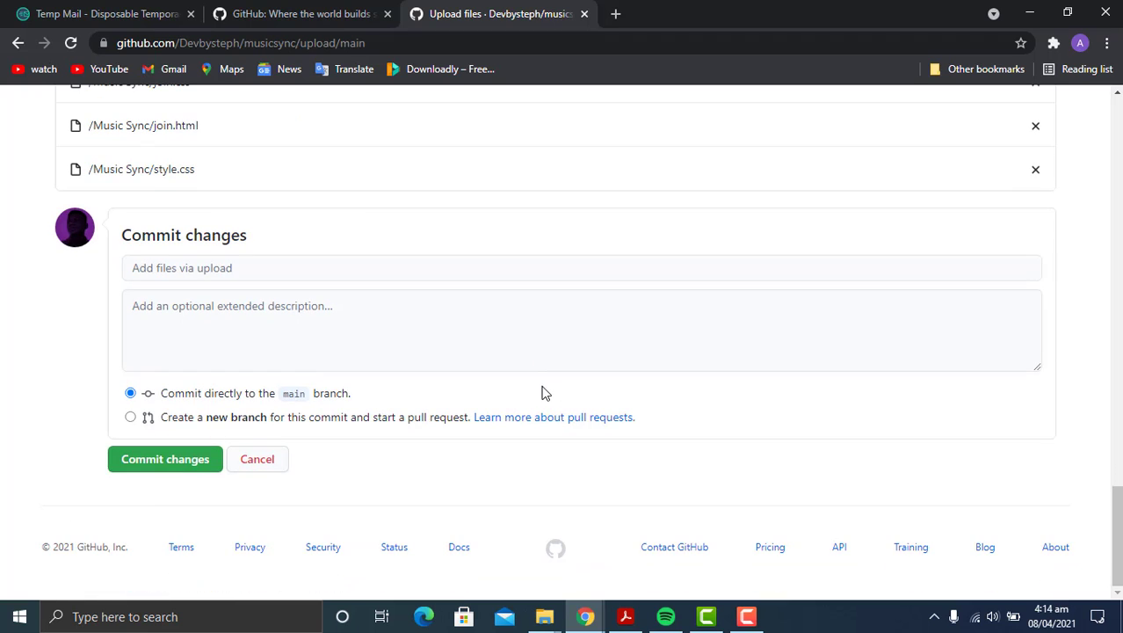
# Step: Commit the uploaded files to main with message 'added a project file of music sync.'
pyautogui.click(229, 326)
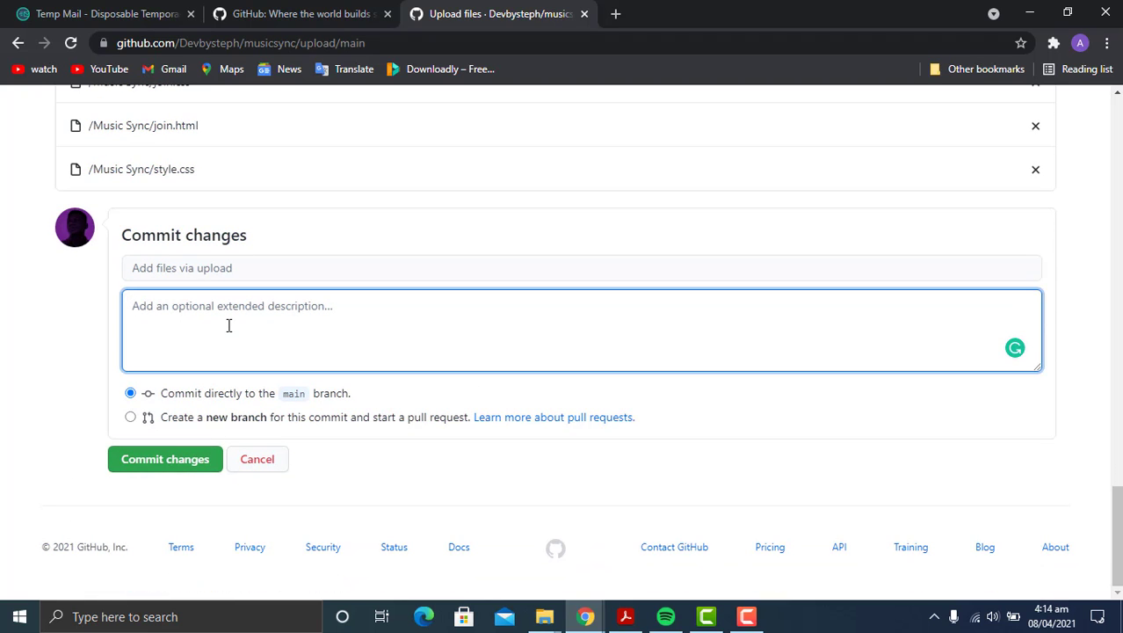
pyautogui.click(352, 268)
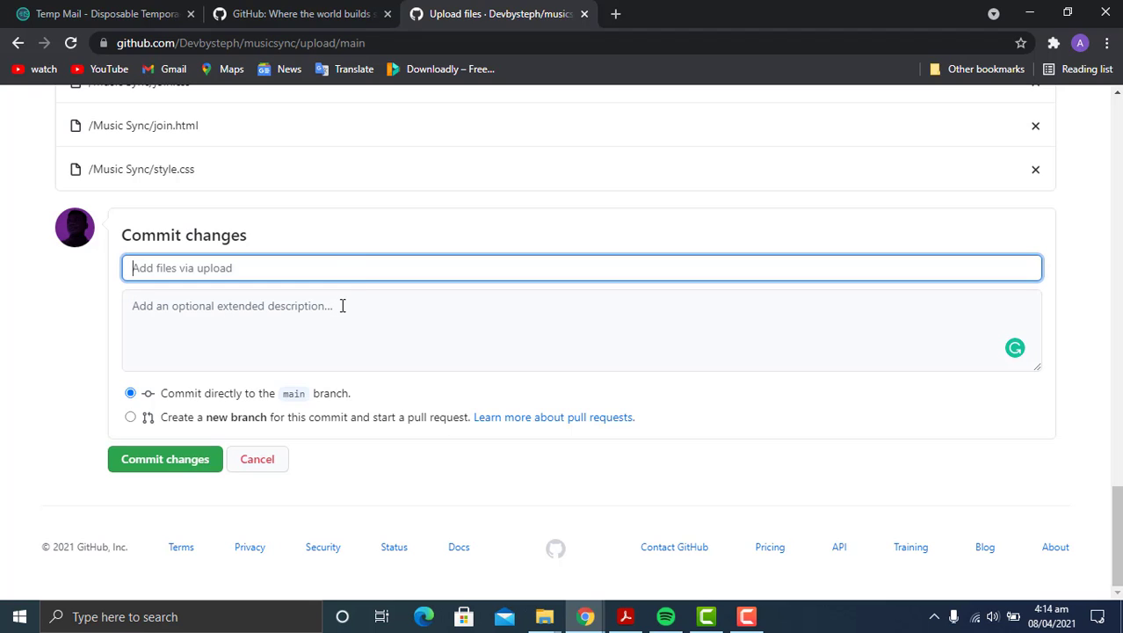
pyautogui.click(342, 305)
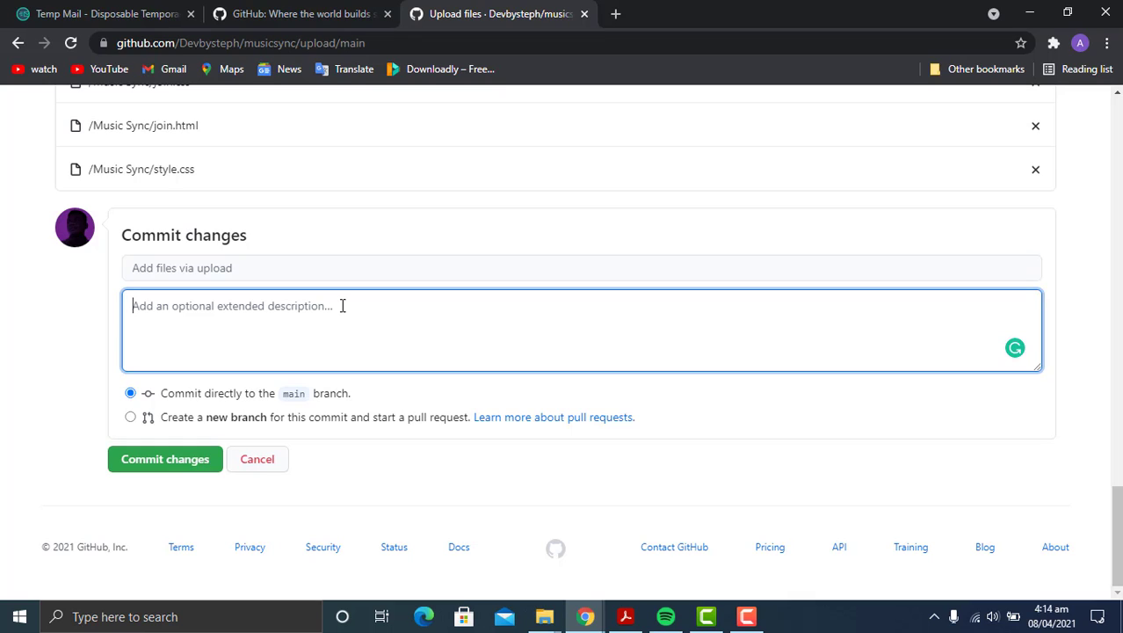
pyautogui.write('a')
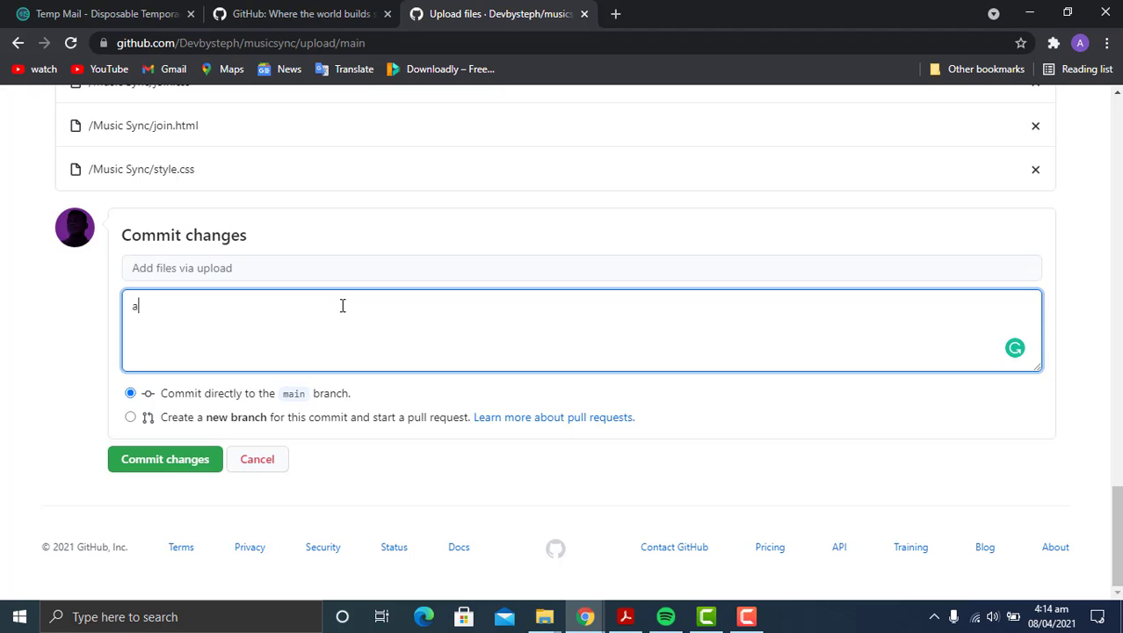
pyautogui.write('dded a project file')
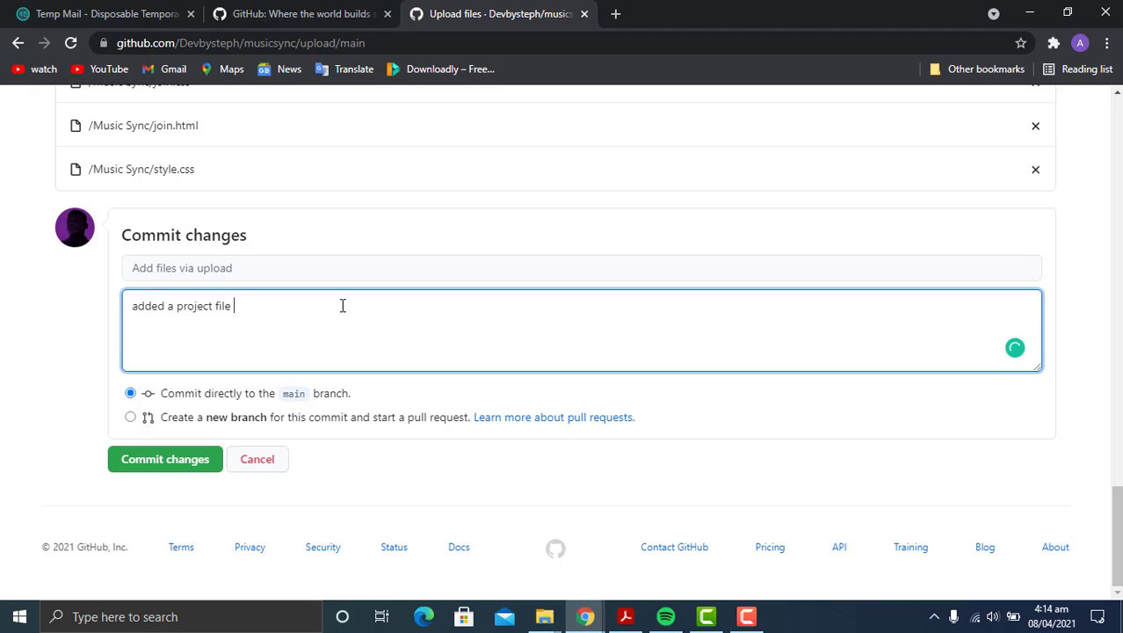
pyautogui.write('f')
pyautogui.press('BackSpace')
pyautogui.write('of music sync.')
pyautogui.click(161, 465)
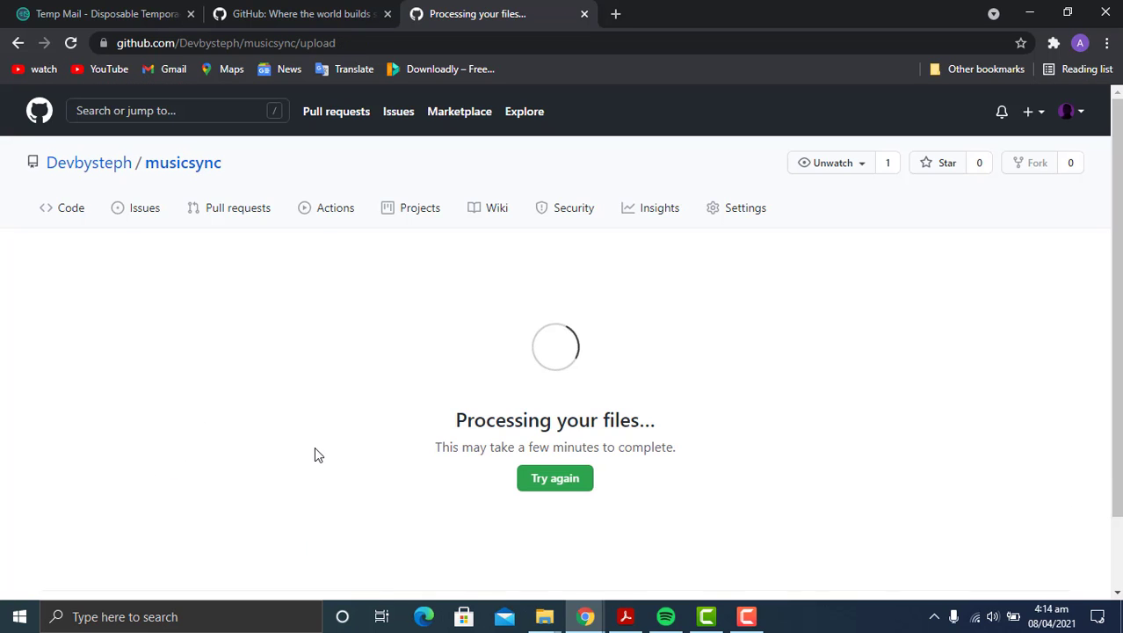
# Step: Scroll the musicsync page to review the Music Sync folder, README and Languages bar
pyautogui.scroll(-1, 316, 455)
pyautogui.scroll(-1, 318, 455)
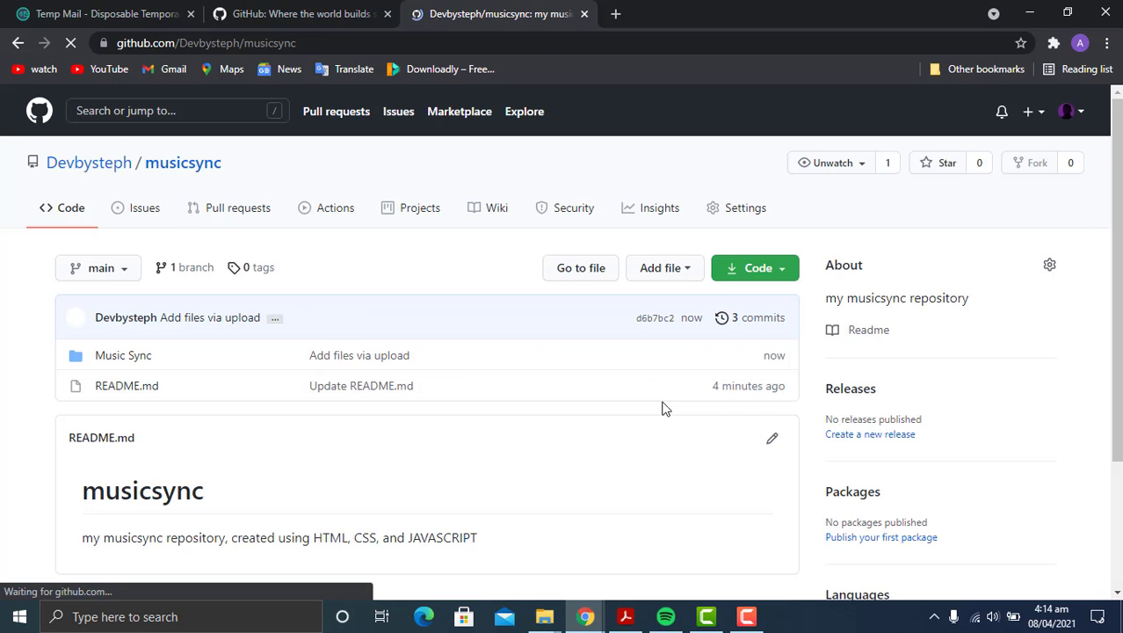
pyautogui.scroll(-1, 656, 400)
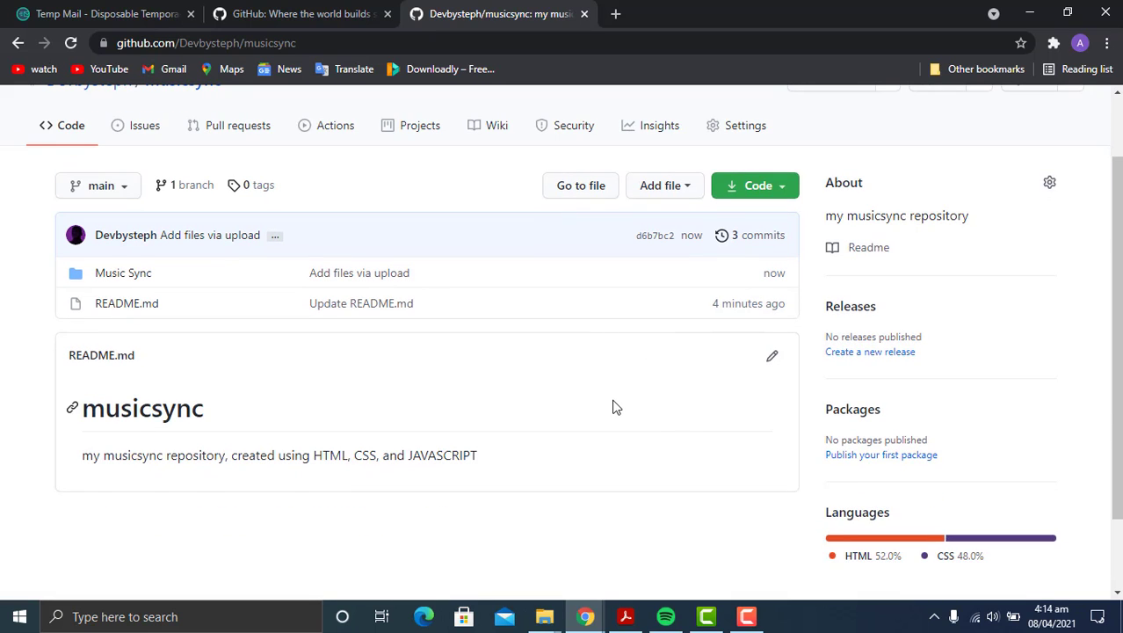
pyautogui.scroll(-1, 556, 411)
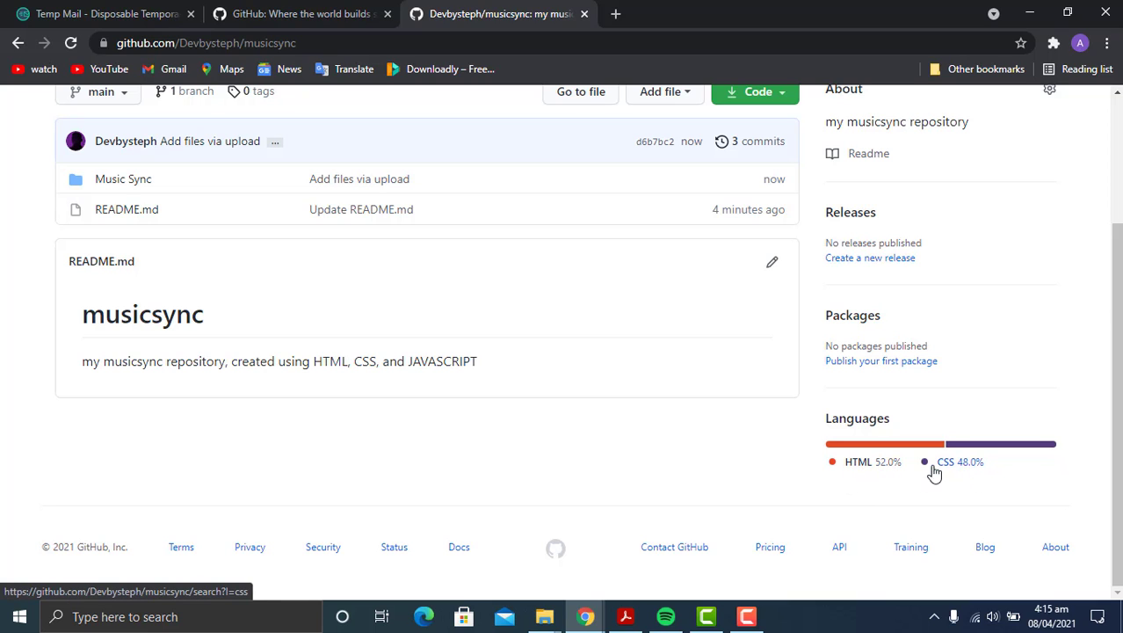
pyautogui.scroll(2, 282, 352)
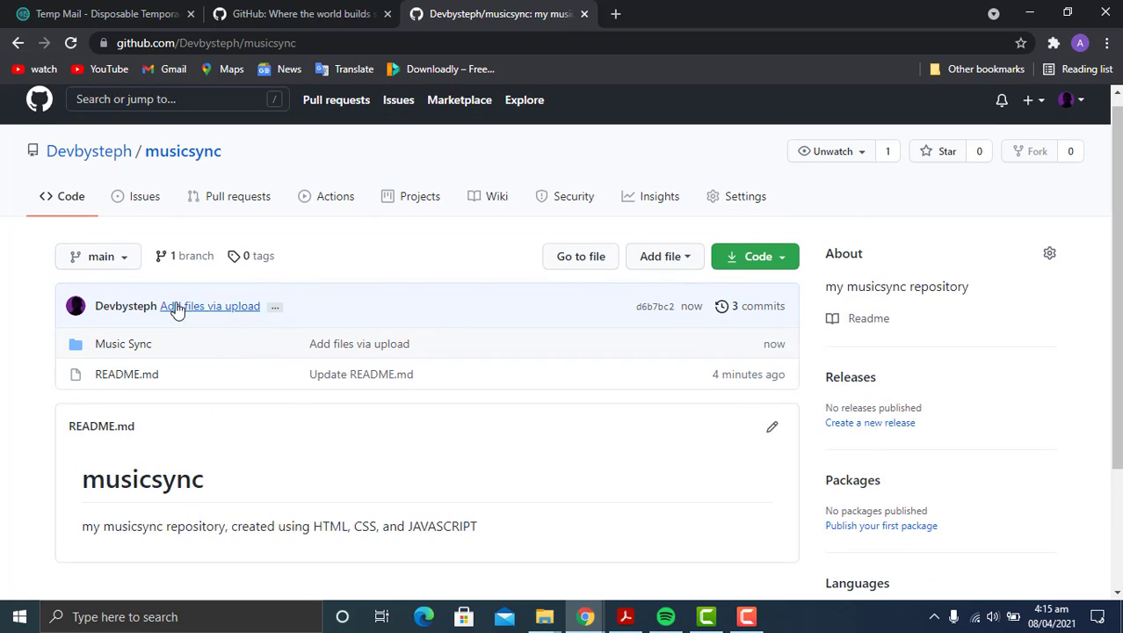
pyautogui.click(783, 260)
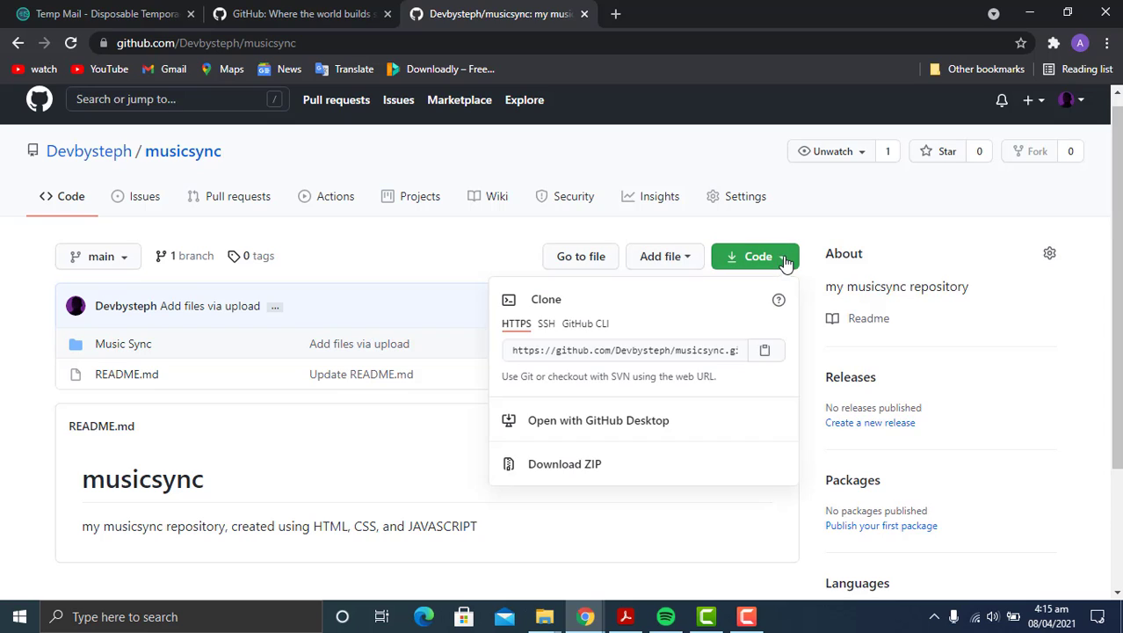
pyautogui.click(733, 352)
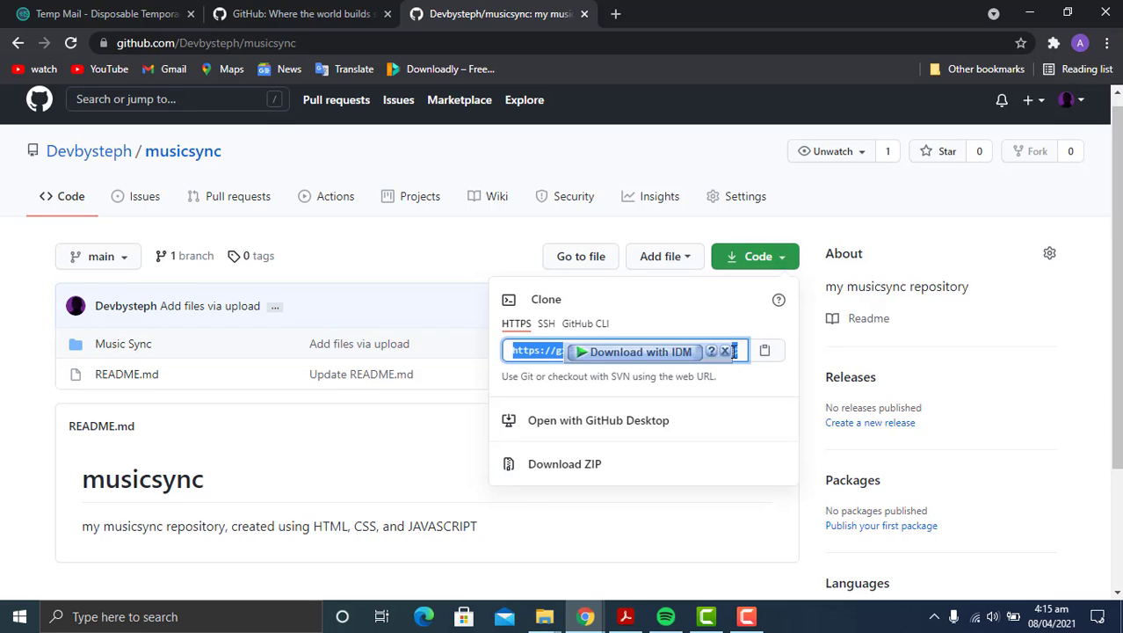
pyautogui.click(666, 312)
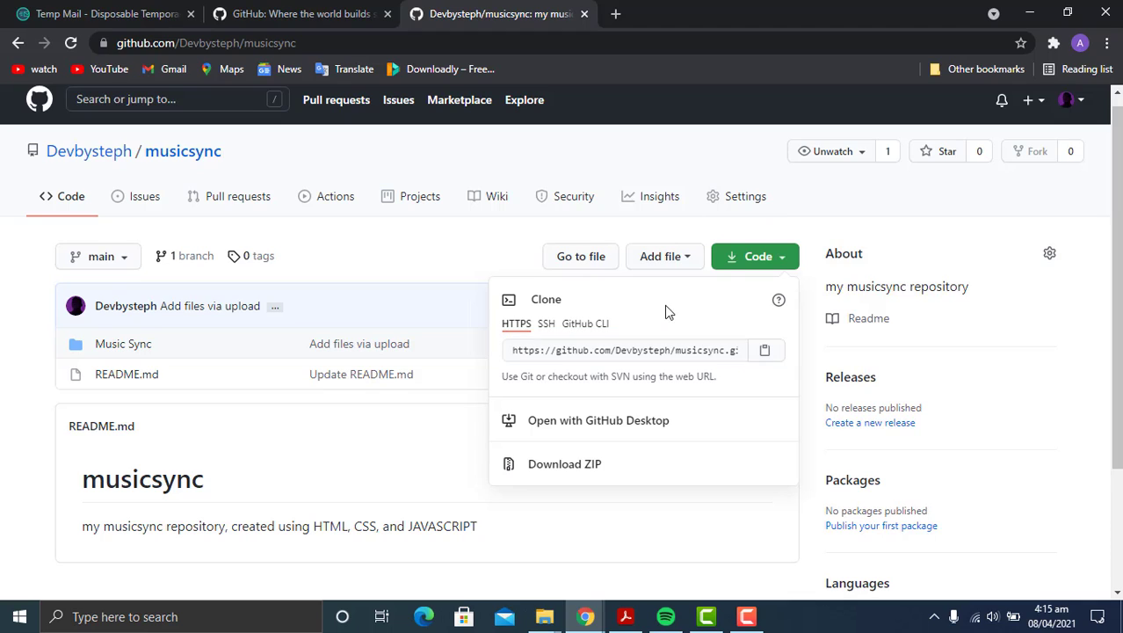
pyautogui.click(628, 355)
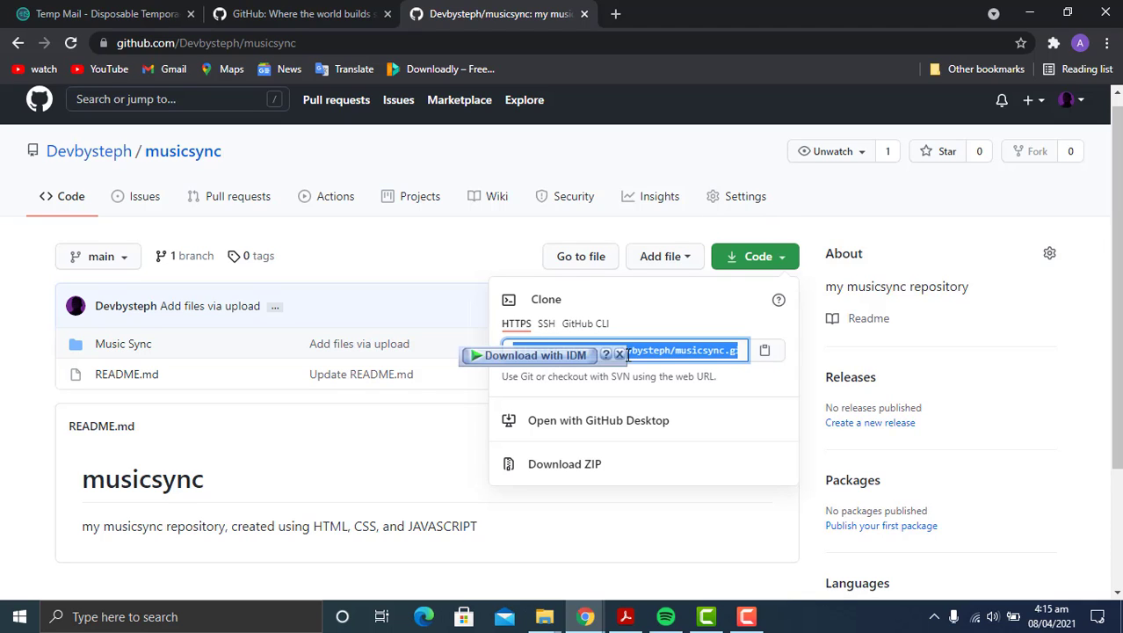
pyautogui.click(718, 327)
pyautogui.click(764, 352)
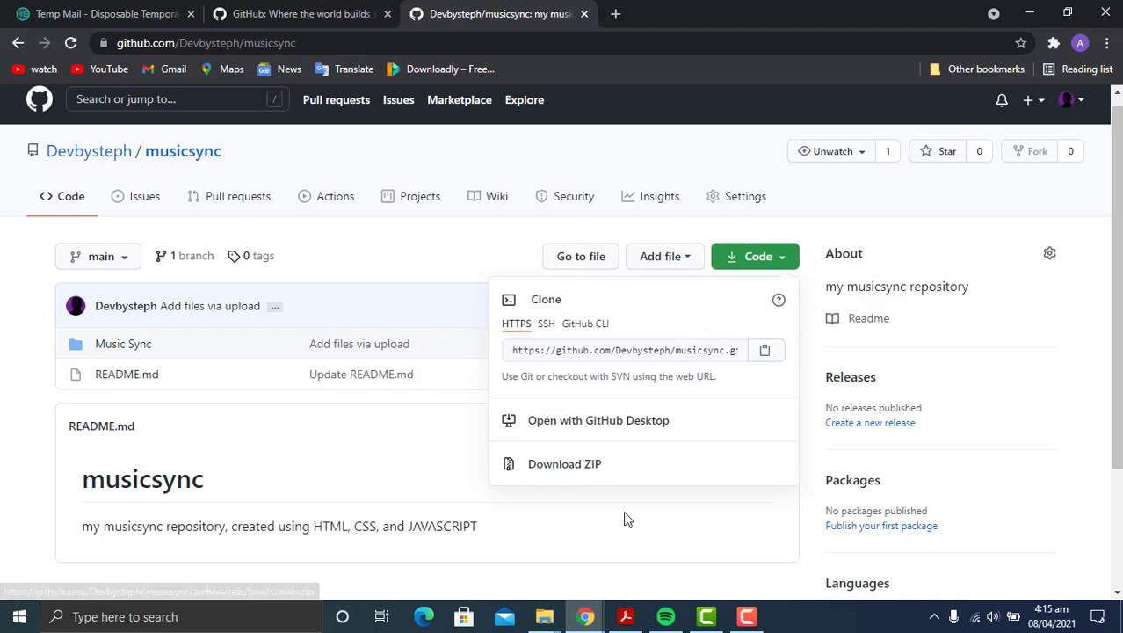
pyautogui.scroll(-3, 563, 458)
pyautogui.scroll(3, 567, 449)
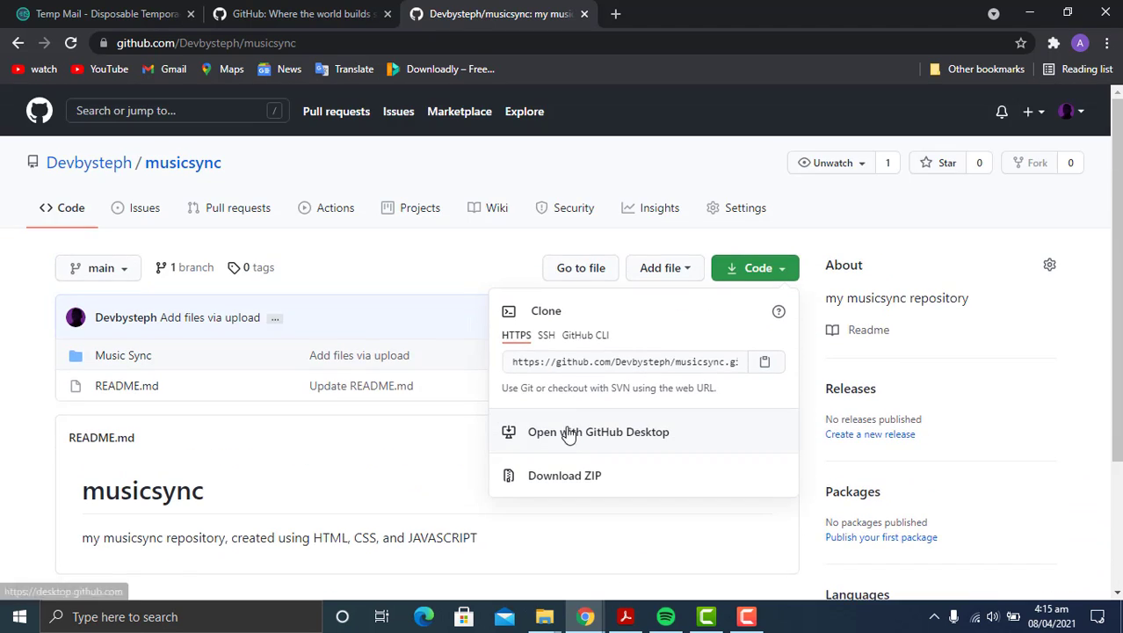
pyautogui.click(463, 276)
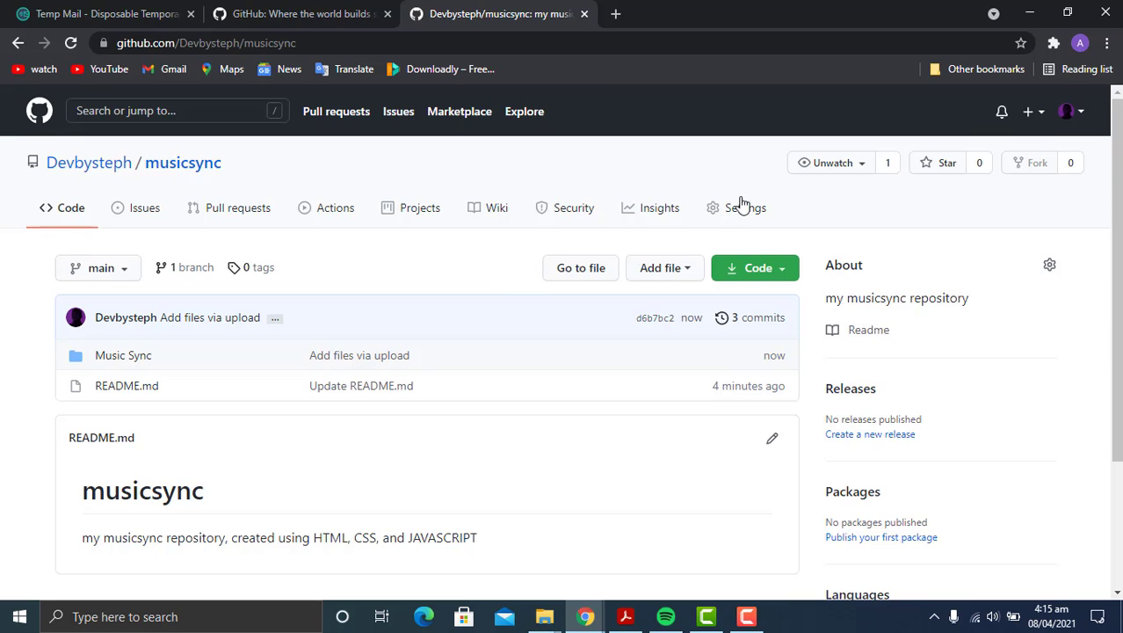
# Step: Select Default dark under Settings > Appearance, after briefly trying Dark dimmed
pyautogui.click(1071, 111)
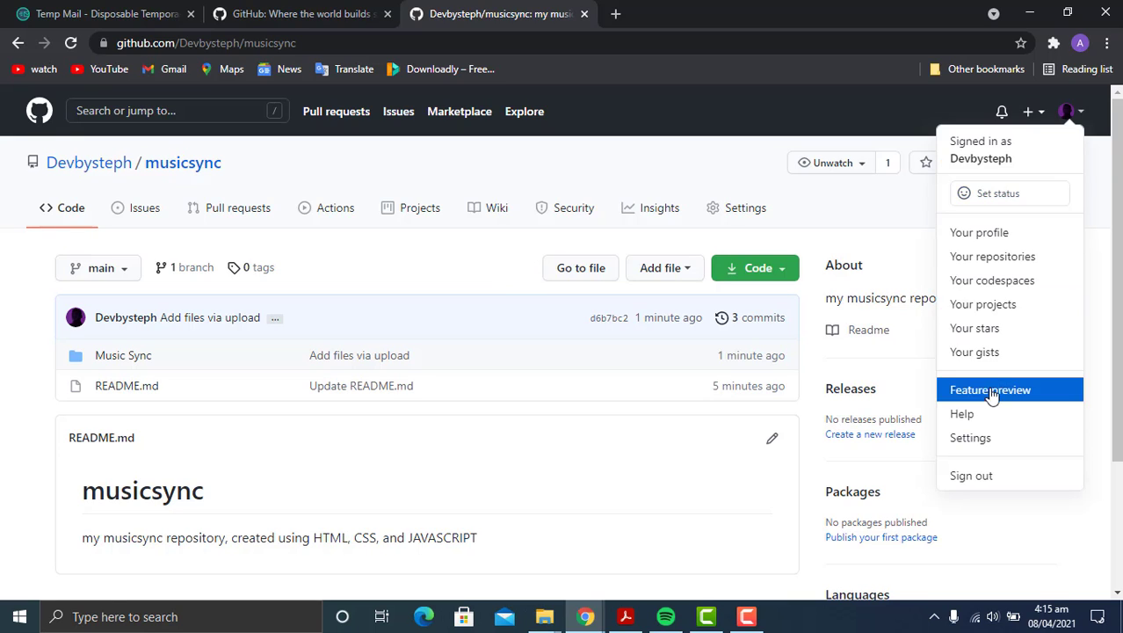
pyautogui.click(980, 447)
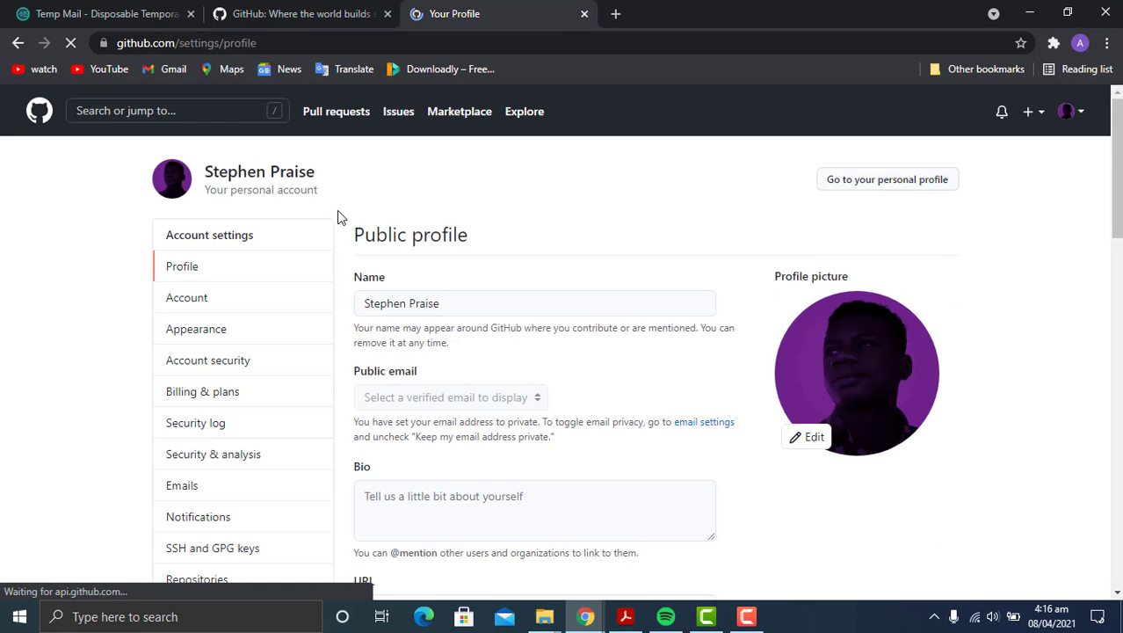
pyautogui.click(196, 331)
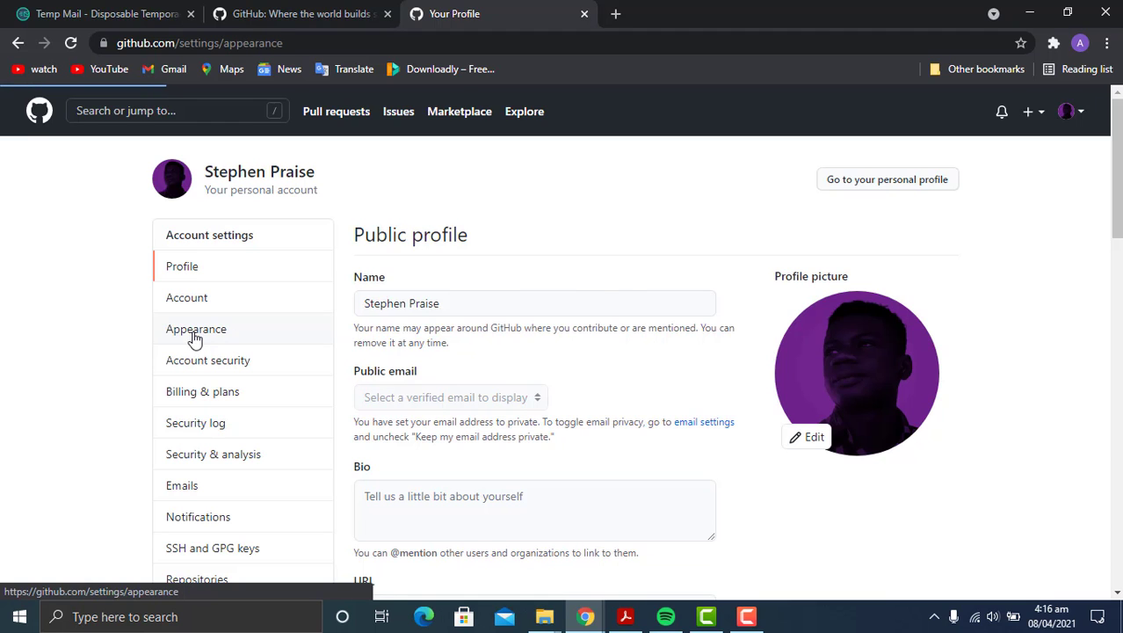
pyautogui.scroll(-3, 605, 332)
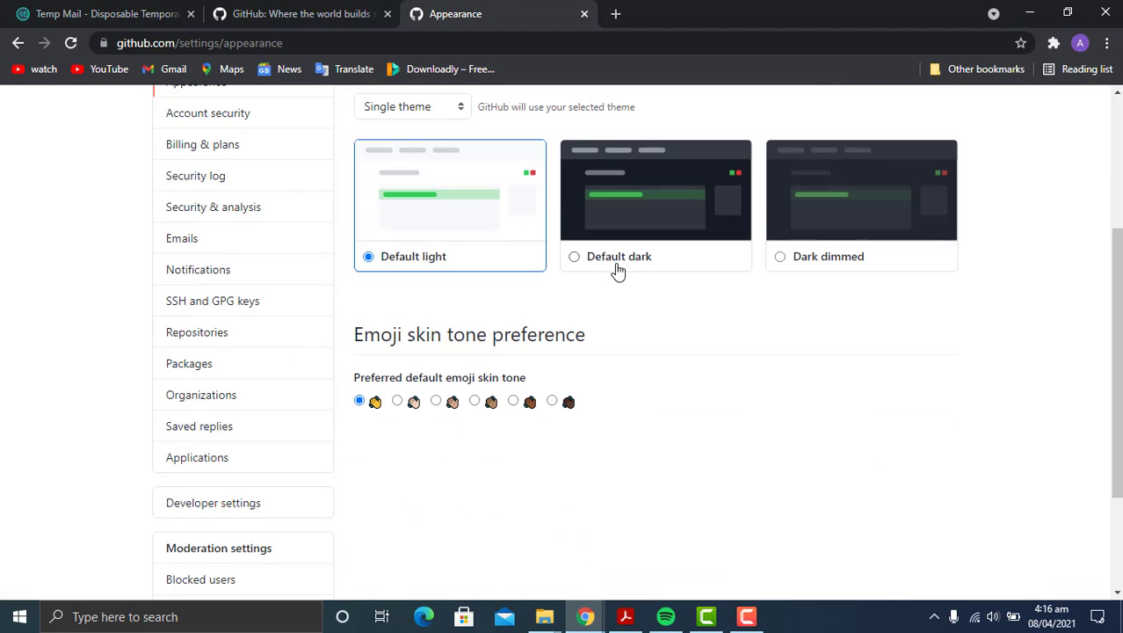
pyautogui.click(589, 261)
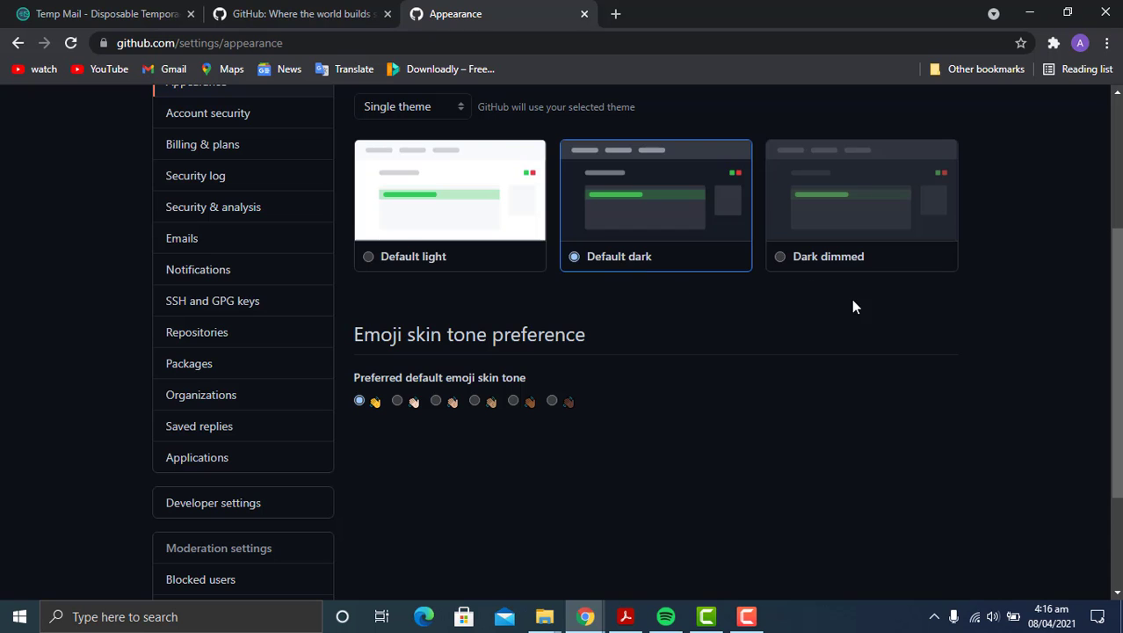
pyautogui.click(802, 262)
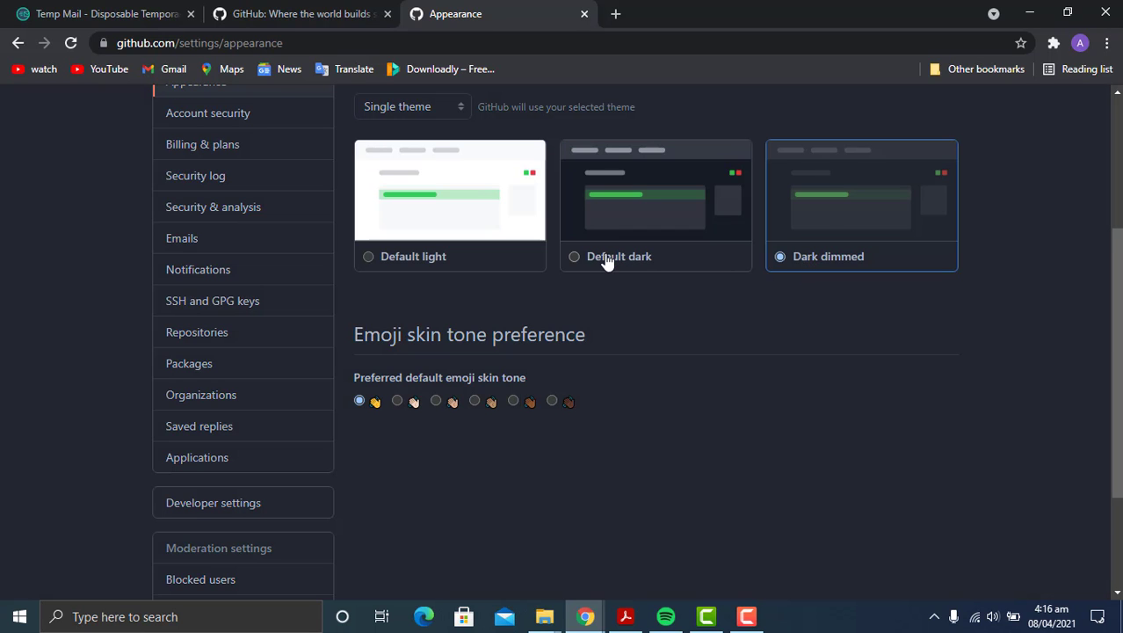
pyautogui.scroll(3, 604, 261)
pyautogui.scroll(-2, 610, 302)
pyautogui.click(590, 346)
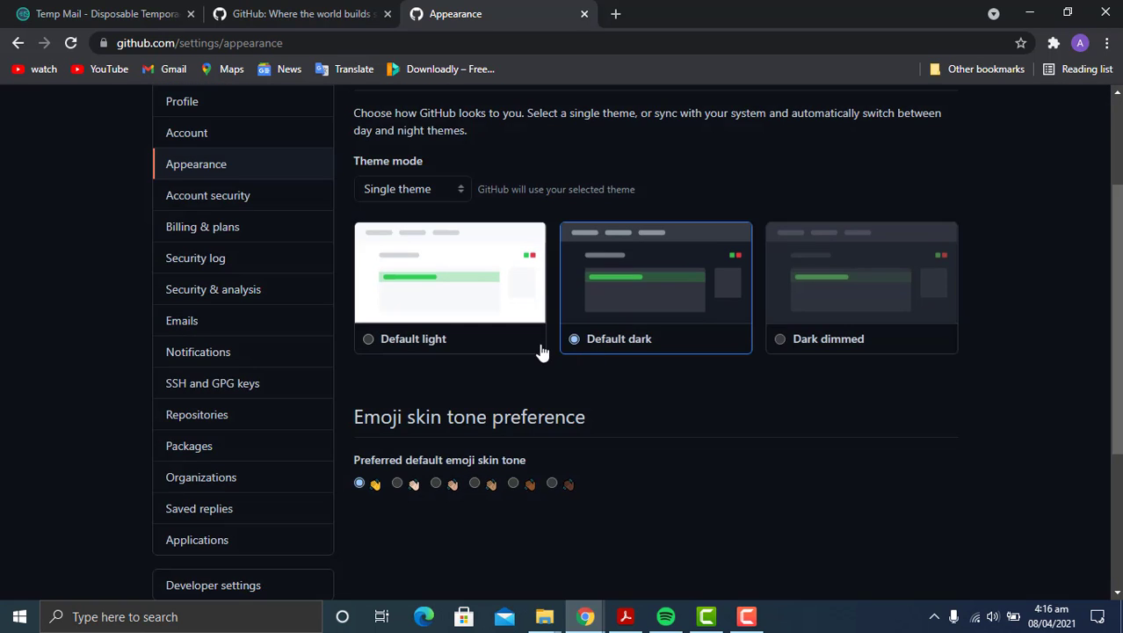
pyautogui.scroll(1, 466, 335)
pyautogui.scroll(1, 387, 316)
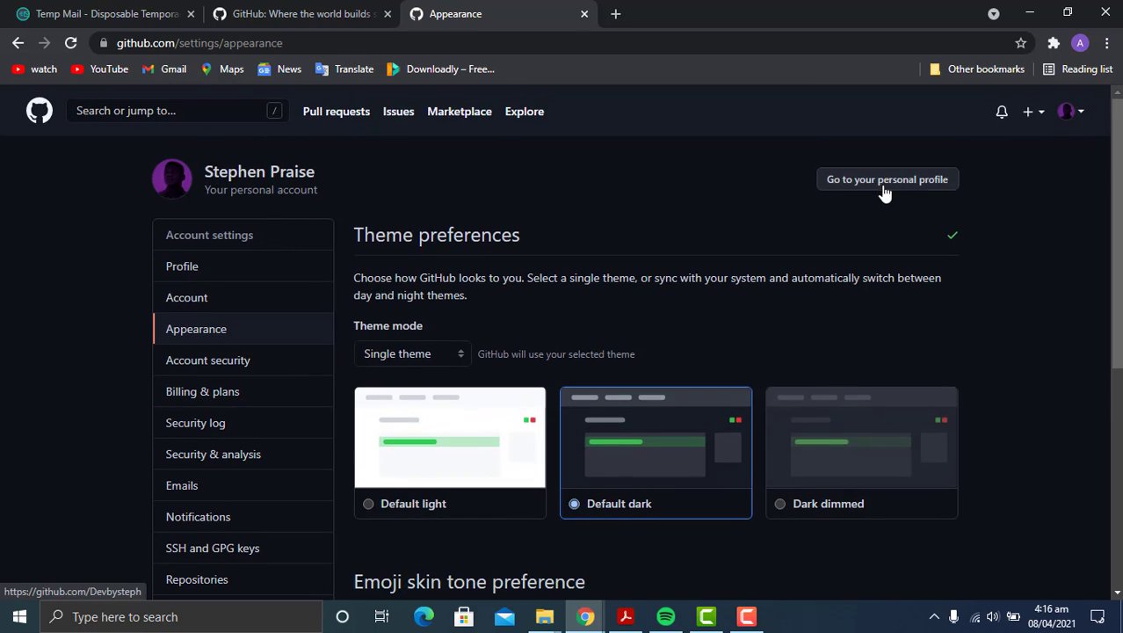
# Step: Go to your personal profile and list its 4 repositories, with musicsync at the top
pyautogui.click(835, 187)
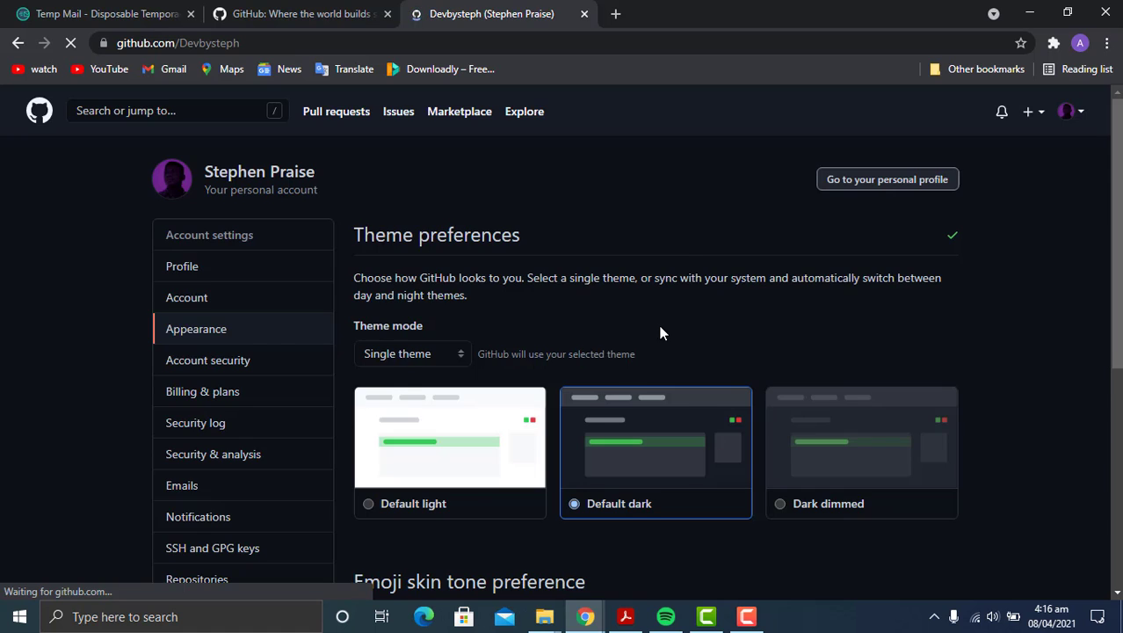
pyautogui.scroll(-4, 661, 325)
pyautogui.scroll(4, 661, 323)
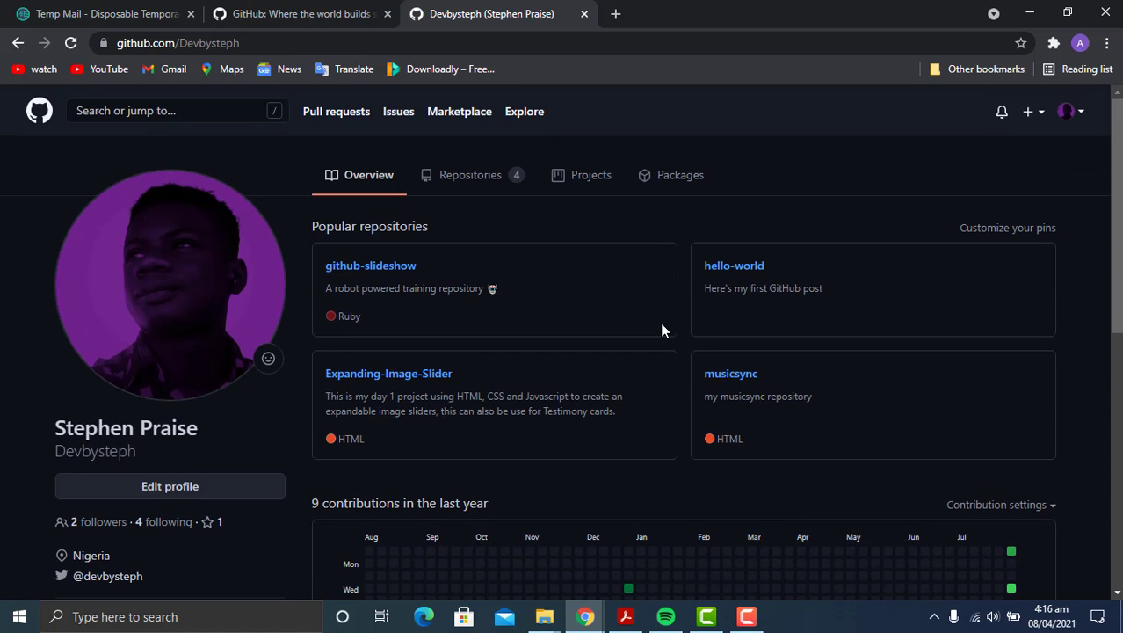
pyautogui.click(462, 175)
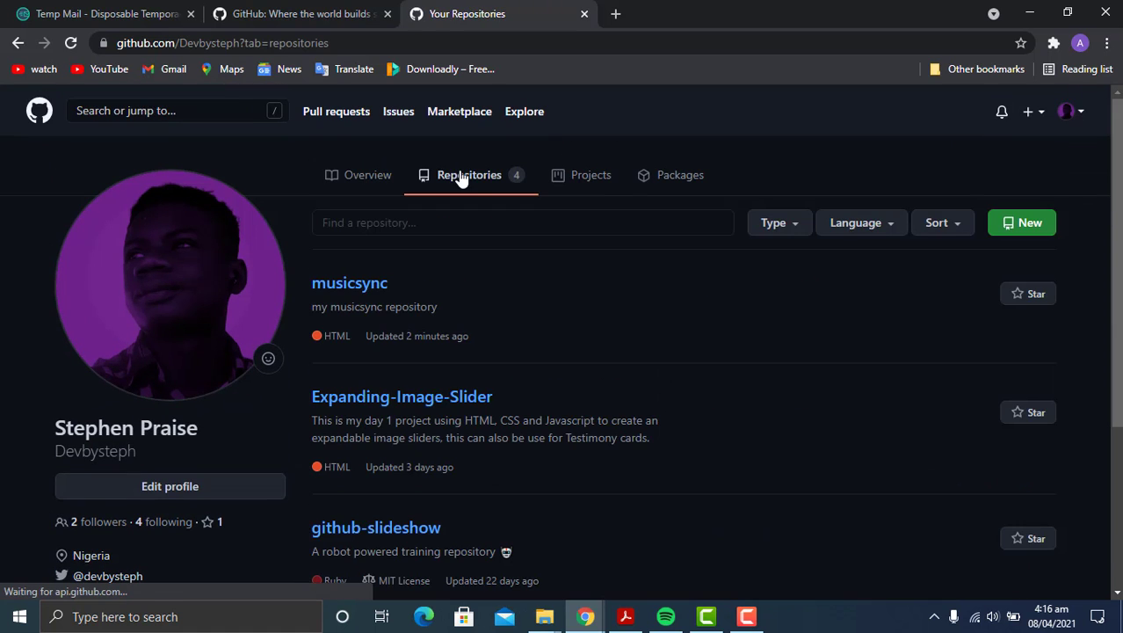